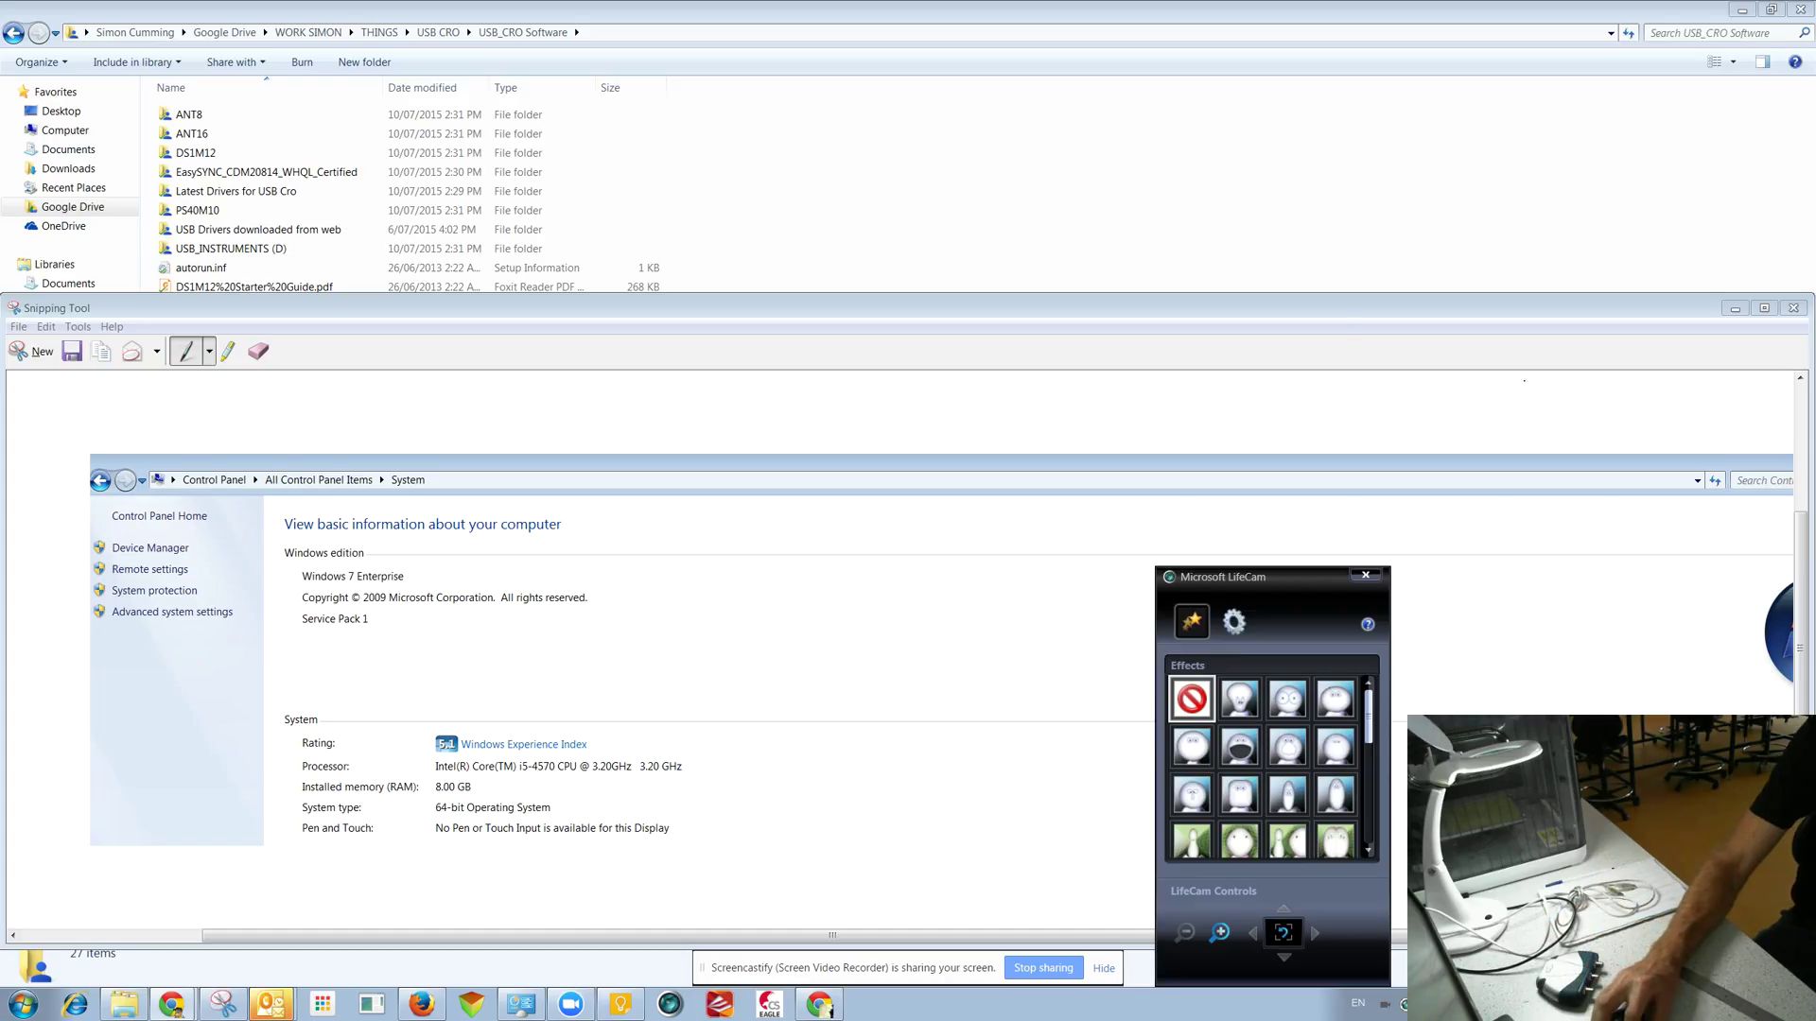
Step: Maximise the System information capture in Snipping Tool, then minimise it to reveal the 27-item USB_CRO Software folder
left_click(1339, 276)
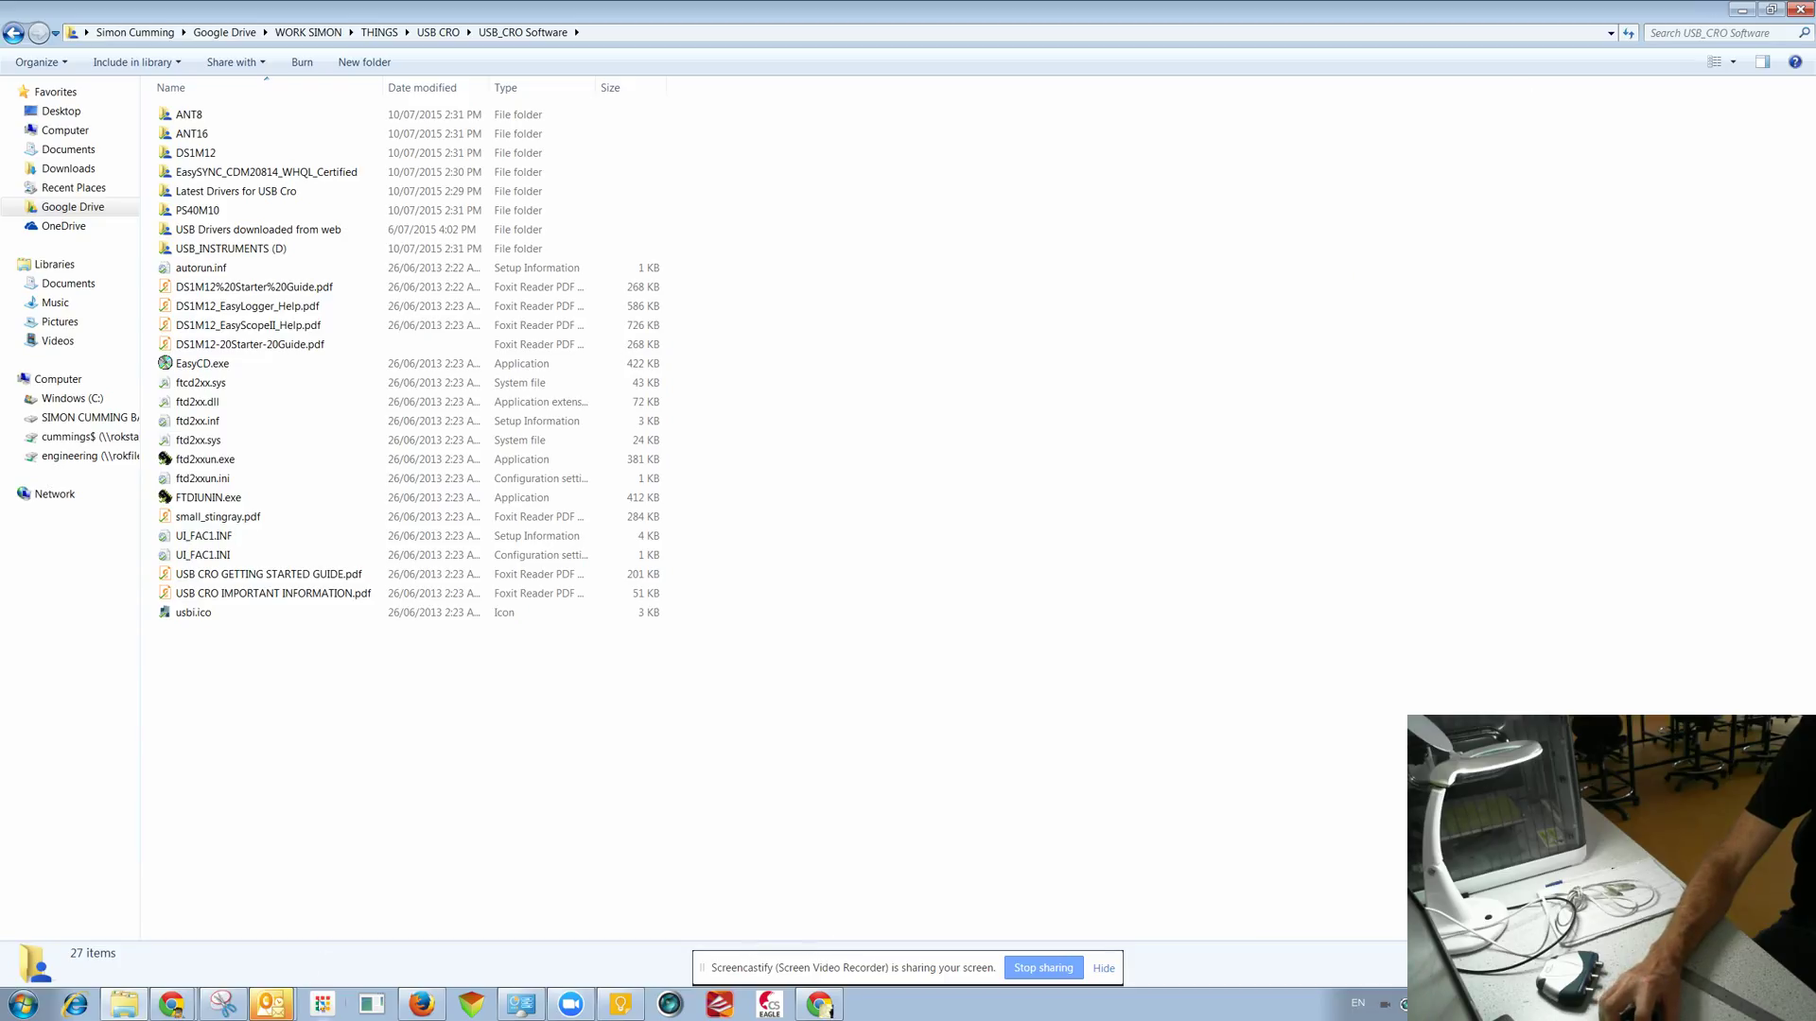
left_click(225, 1007)
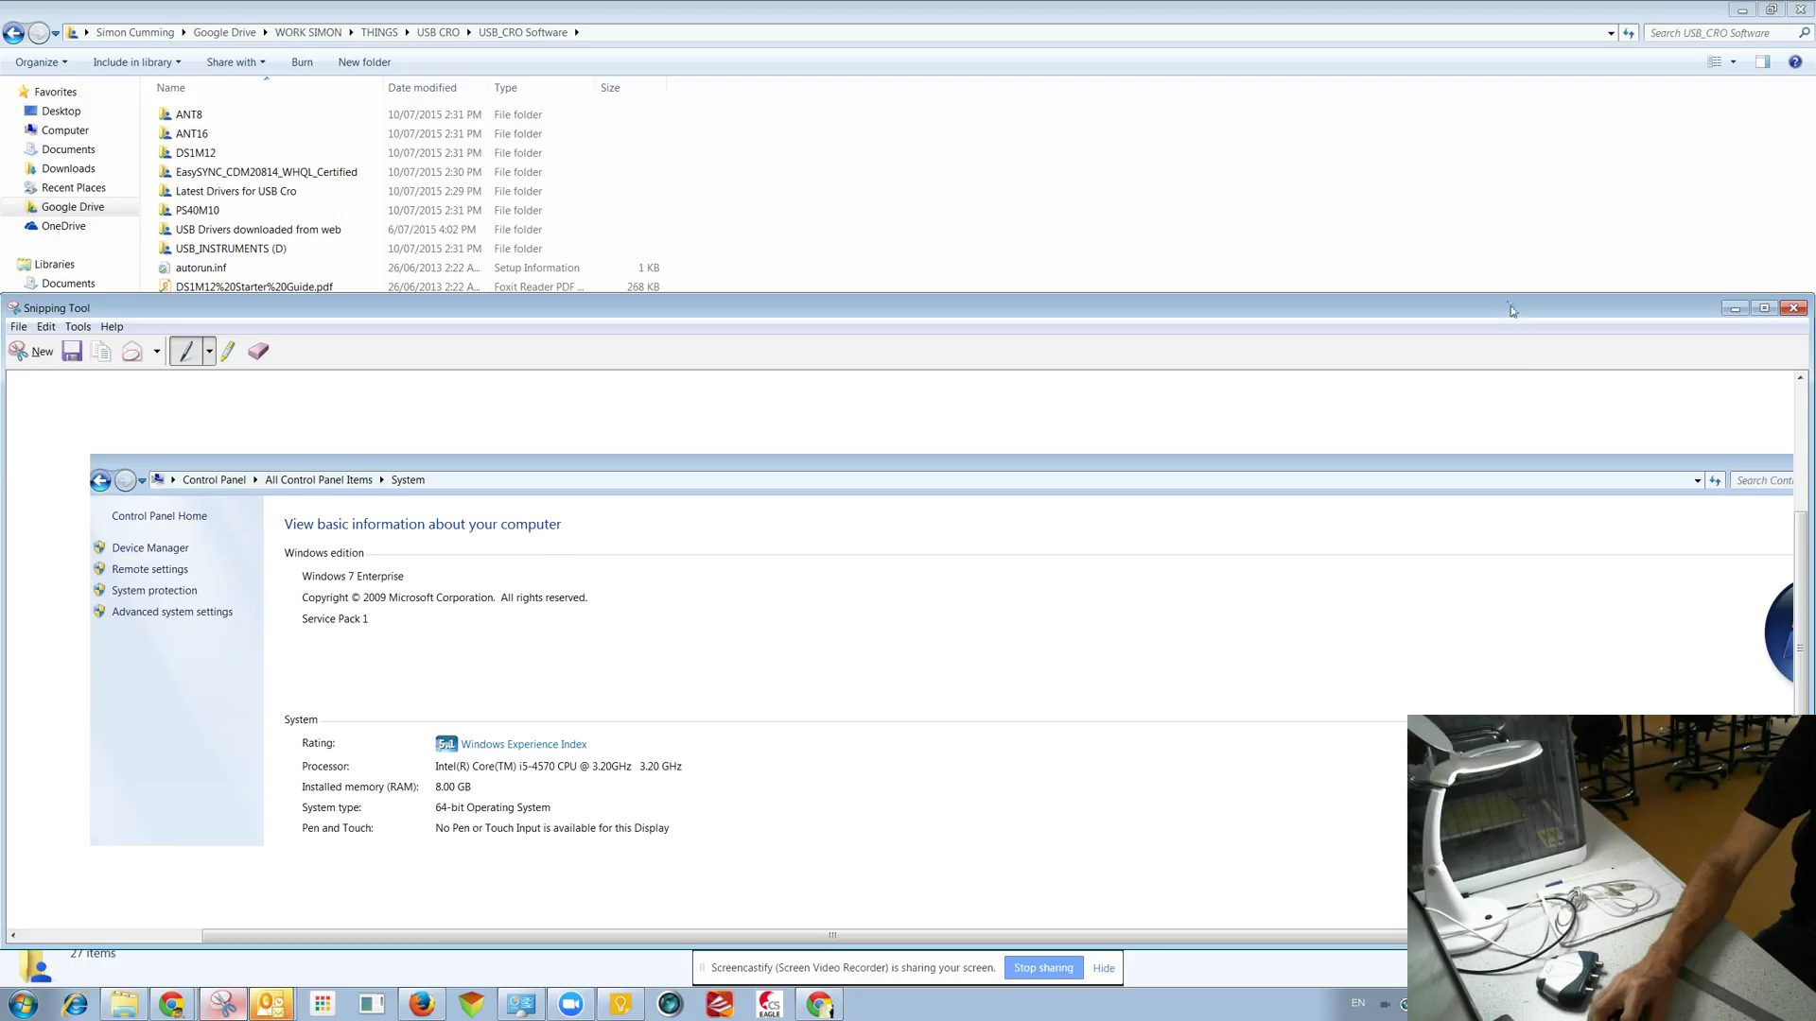
left_click(1763, 308)
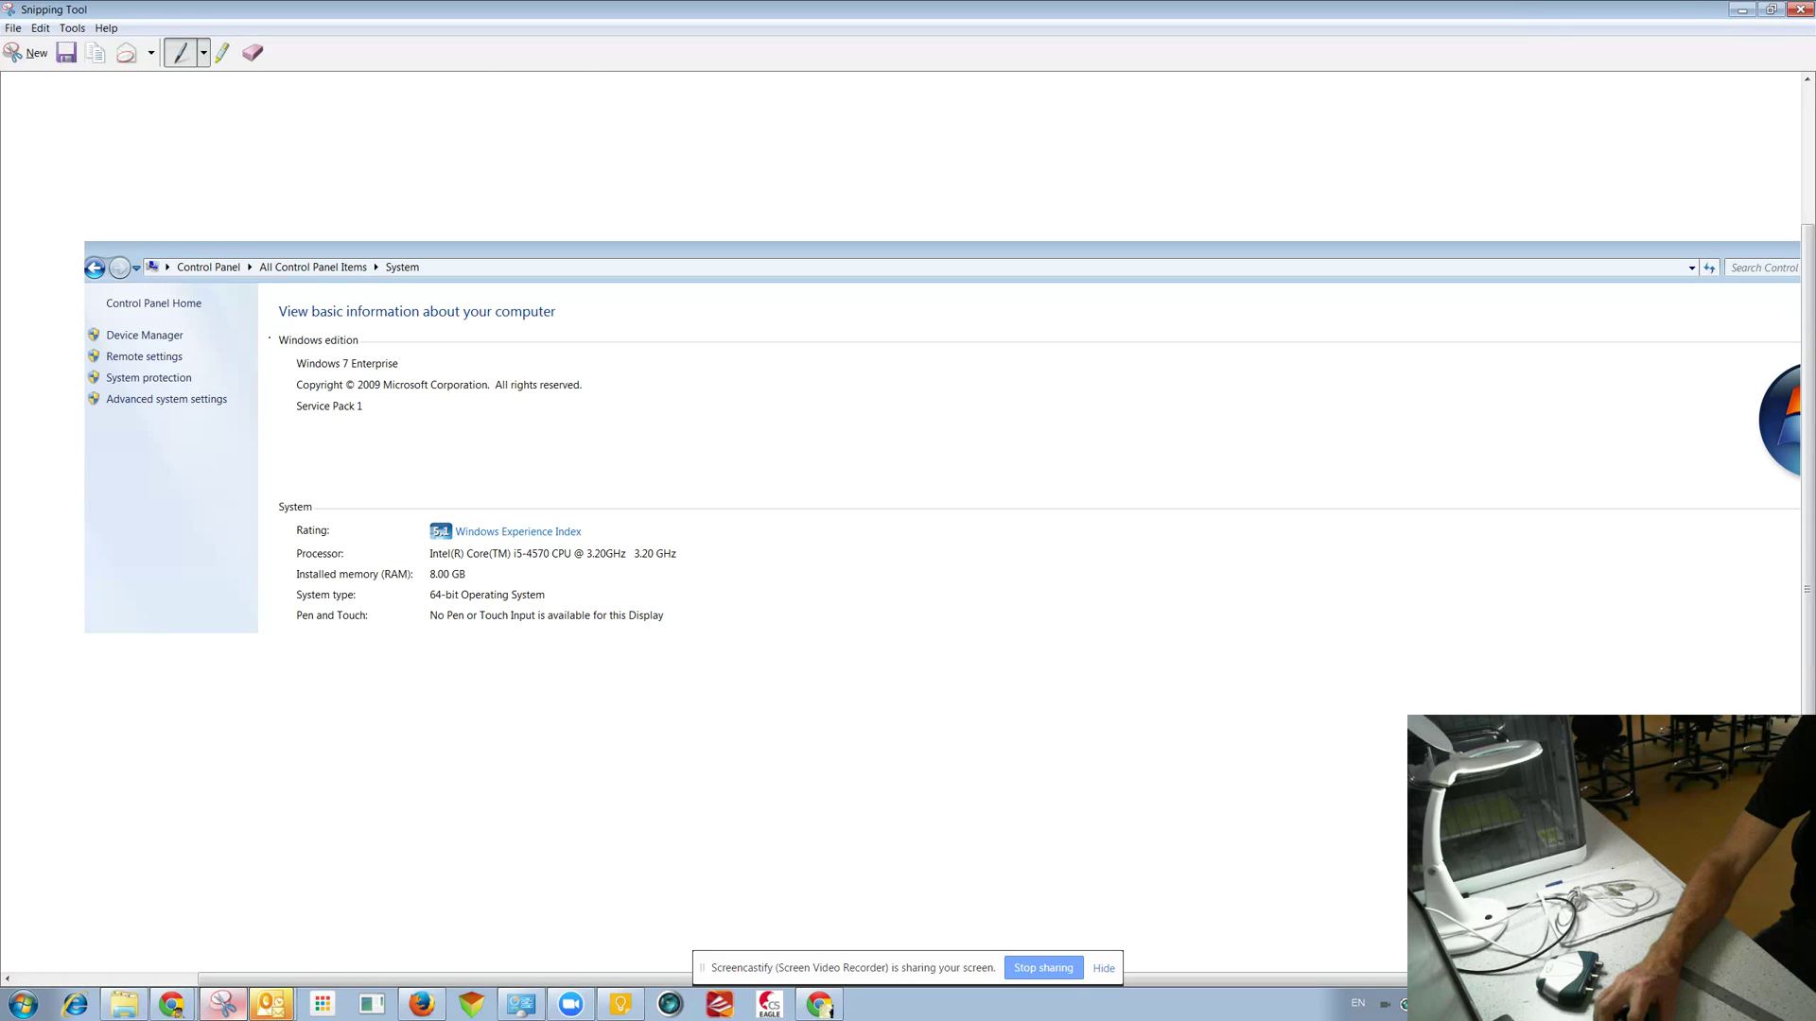
left_click(1741, 11)
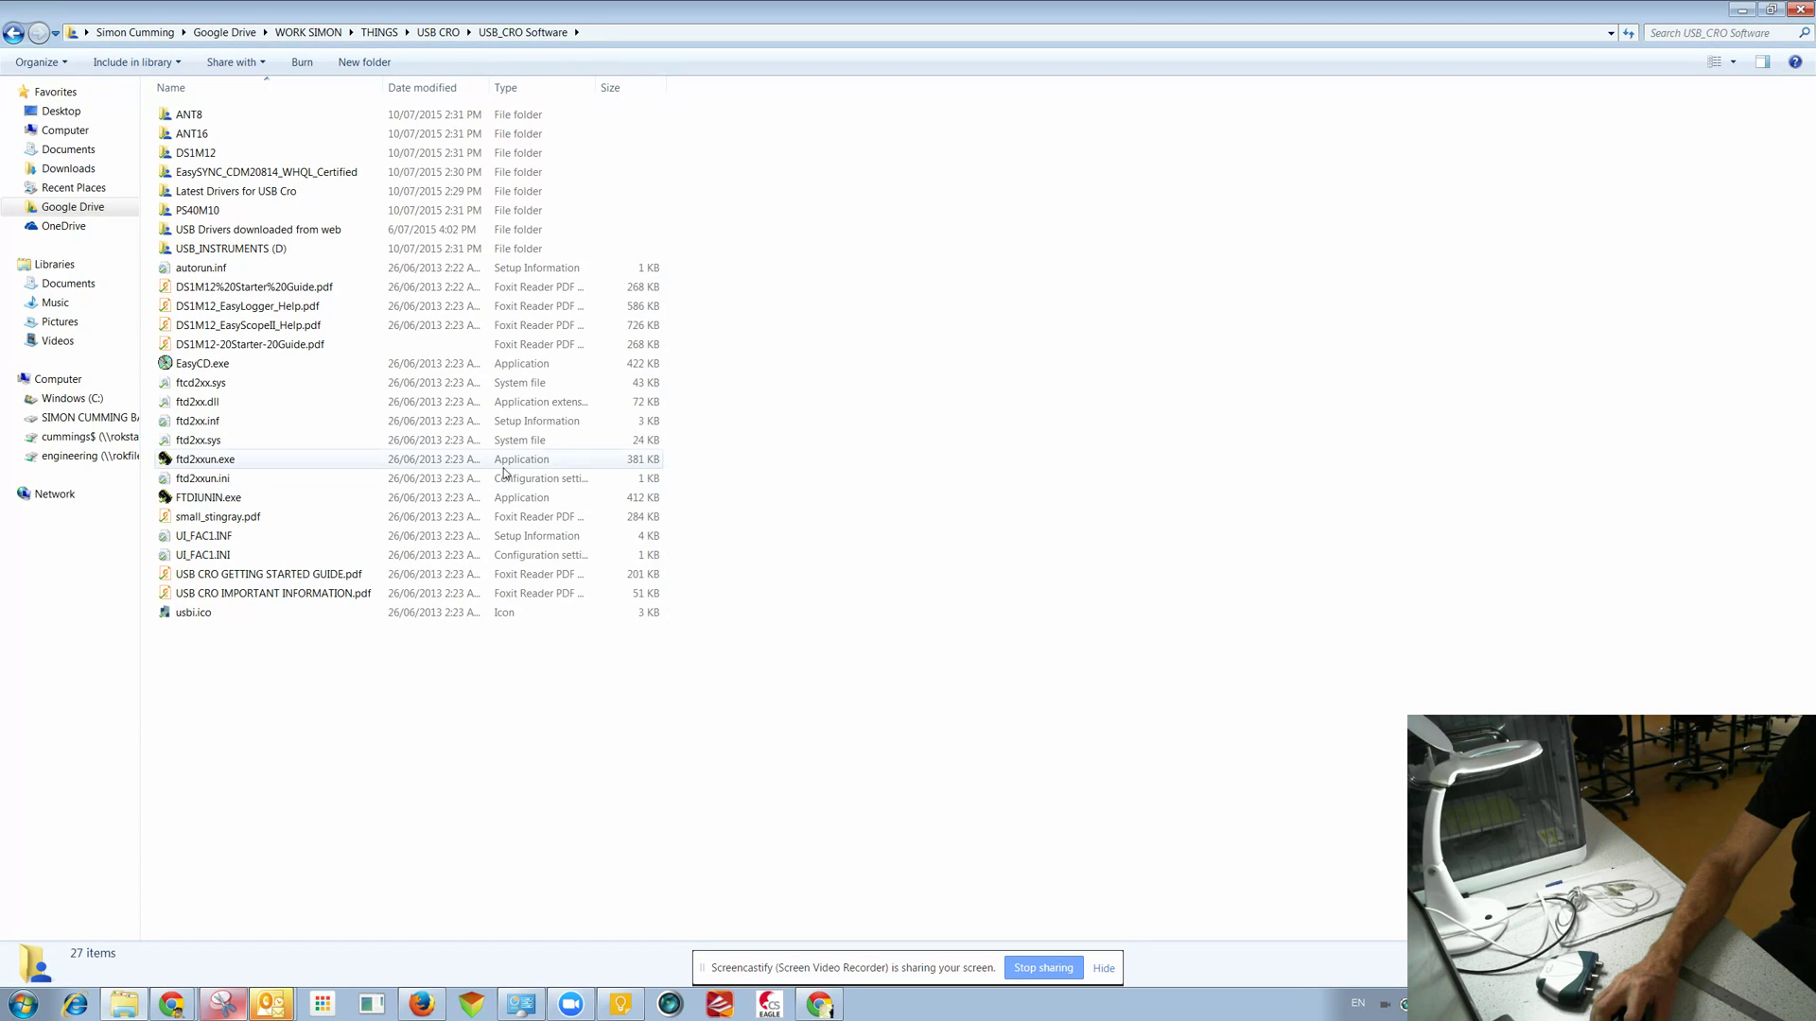
Step: Run EasyCD.exe, choose DS1M12, and install EasyScope II with the licence accepted and the default folder
double_click(220, 367)
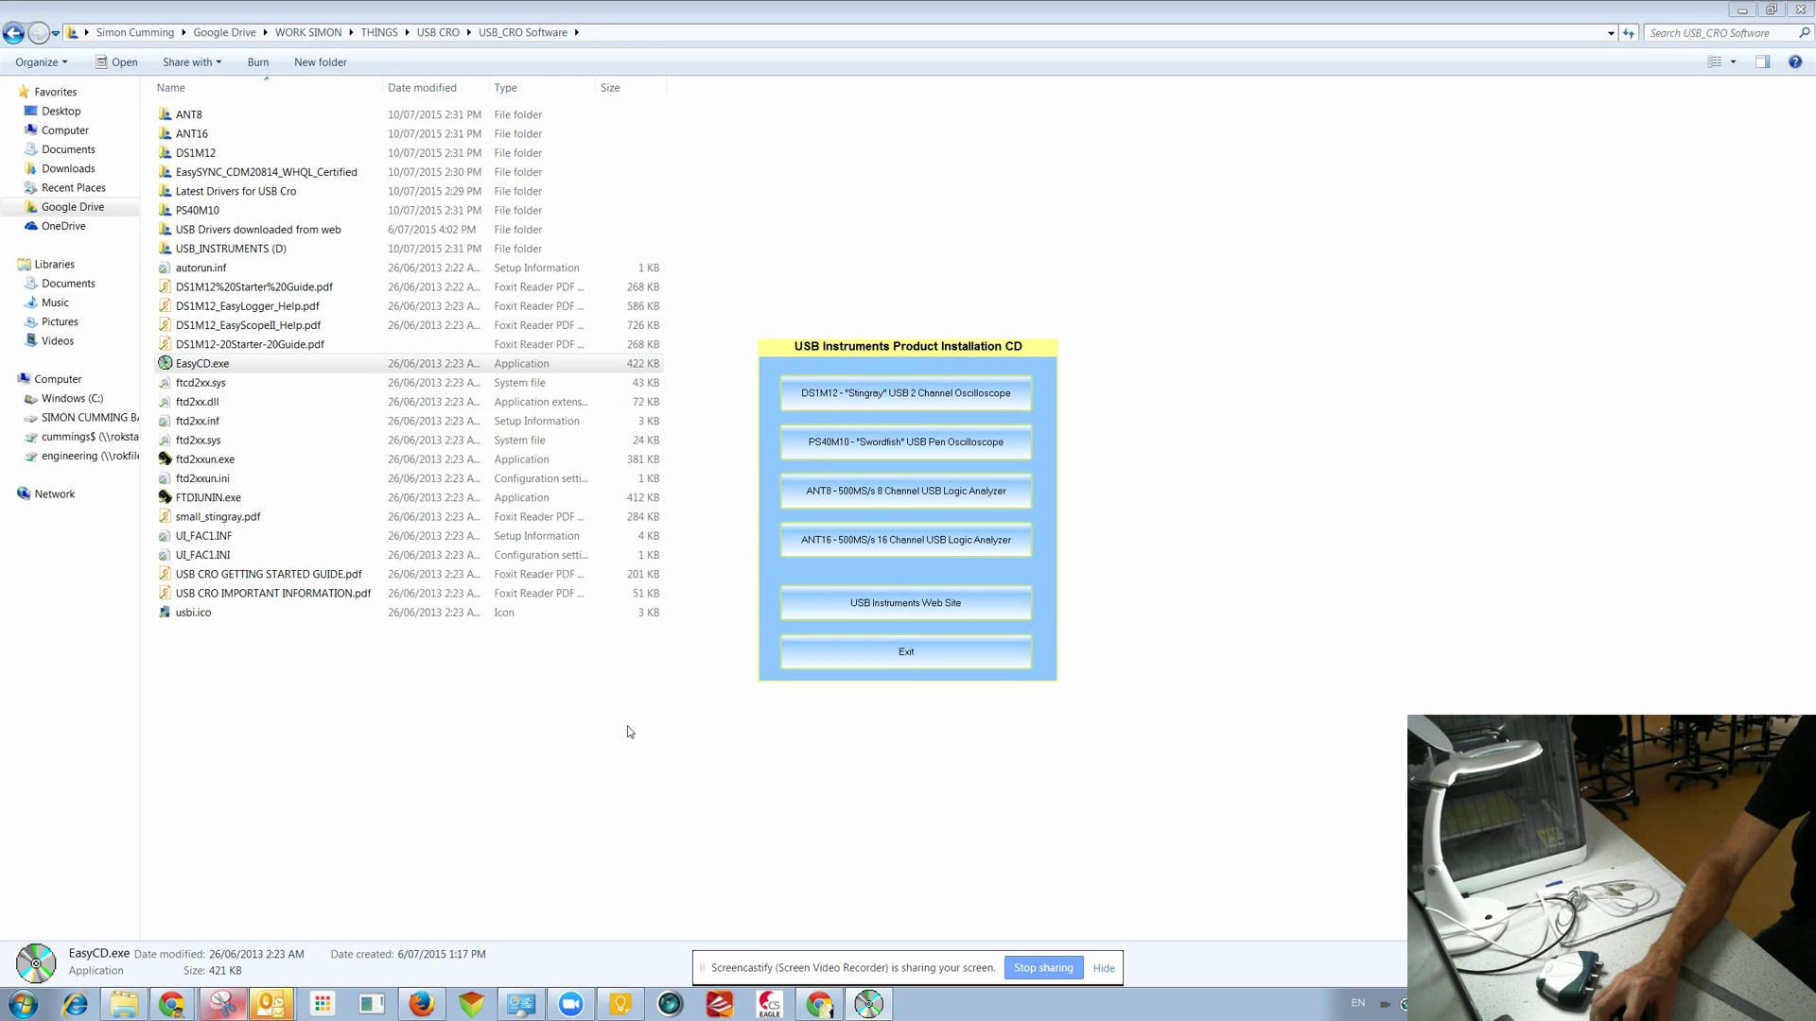
left_click(942, 396)
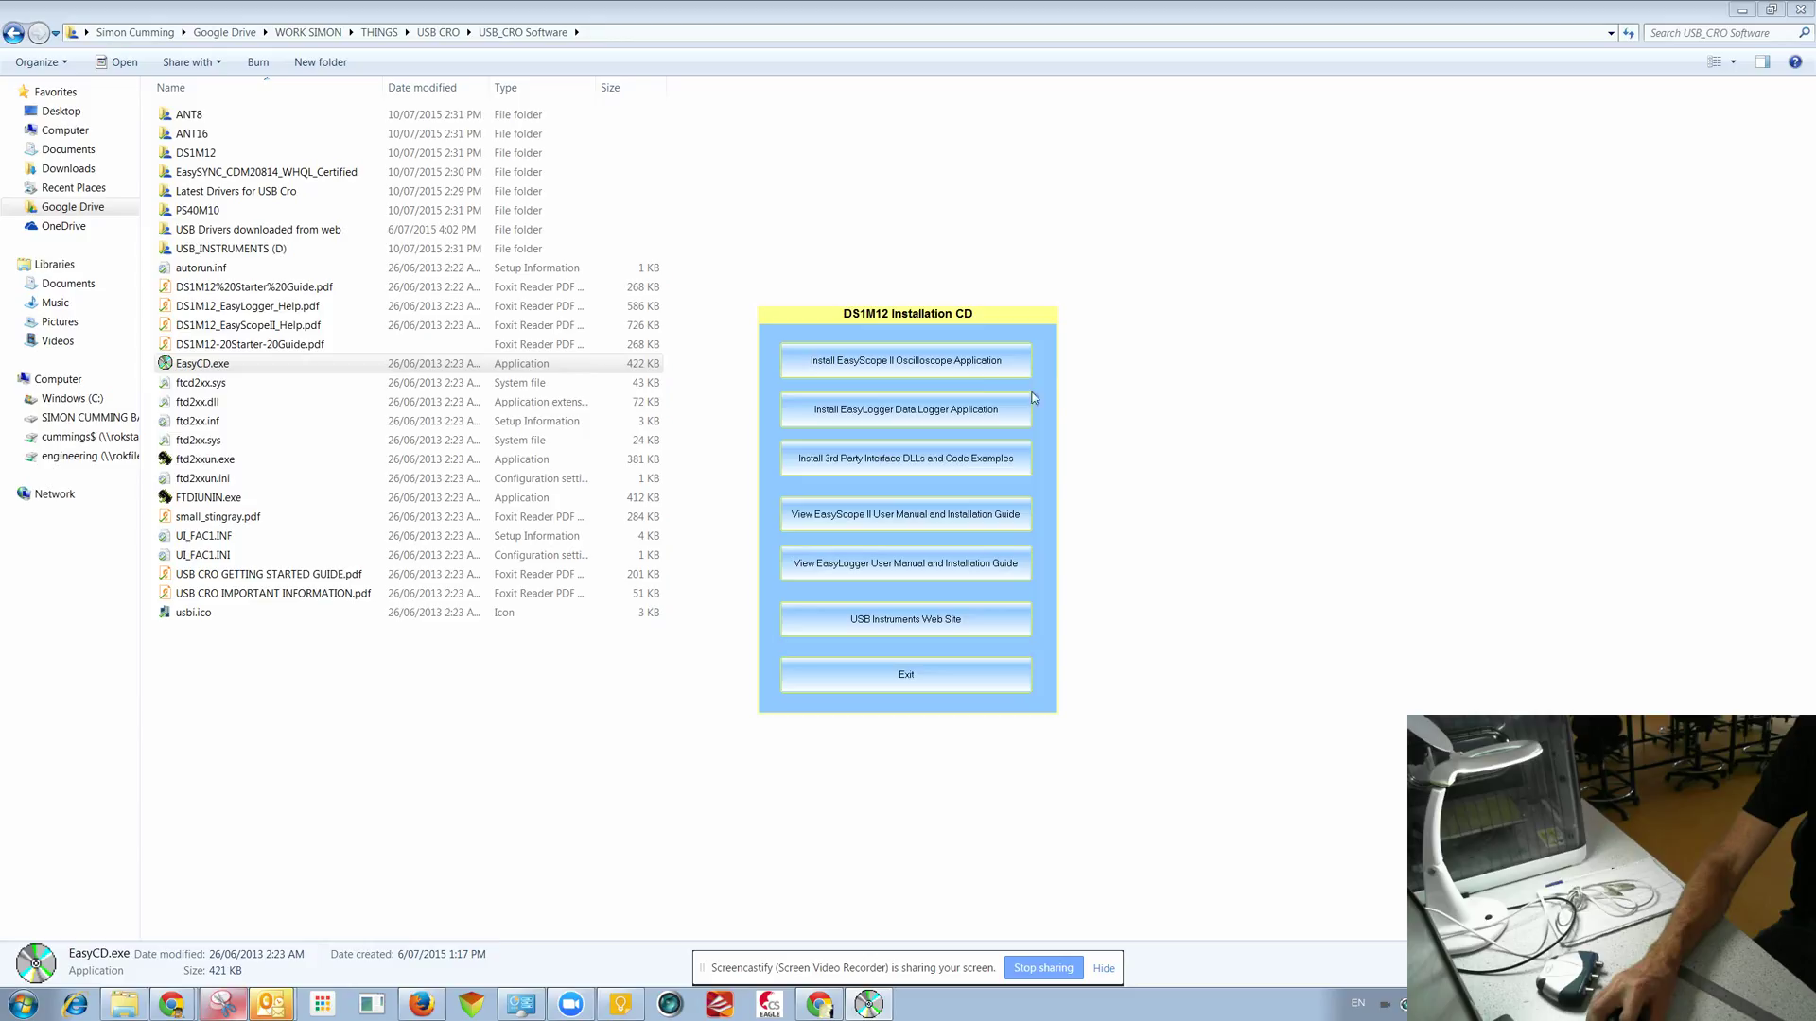
left_click(971, 366)
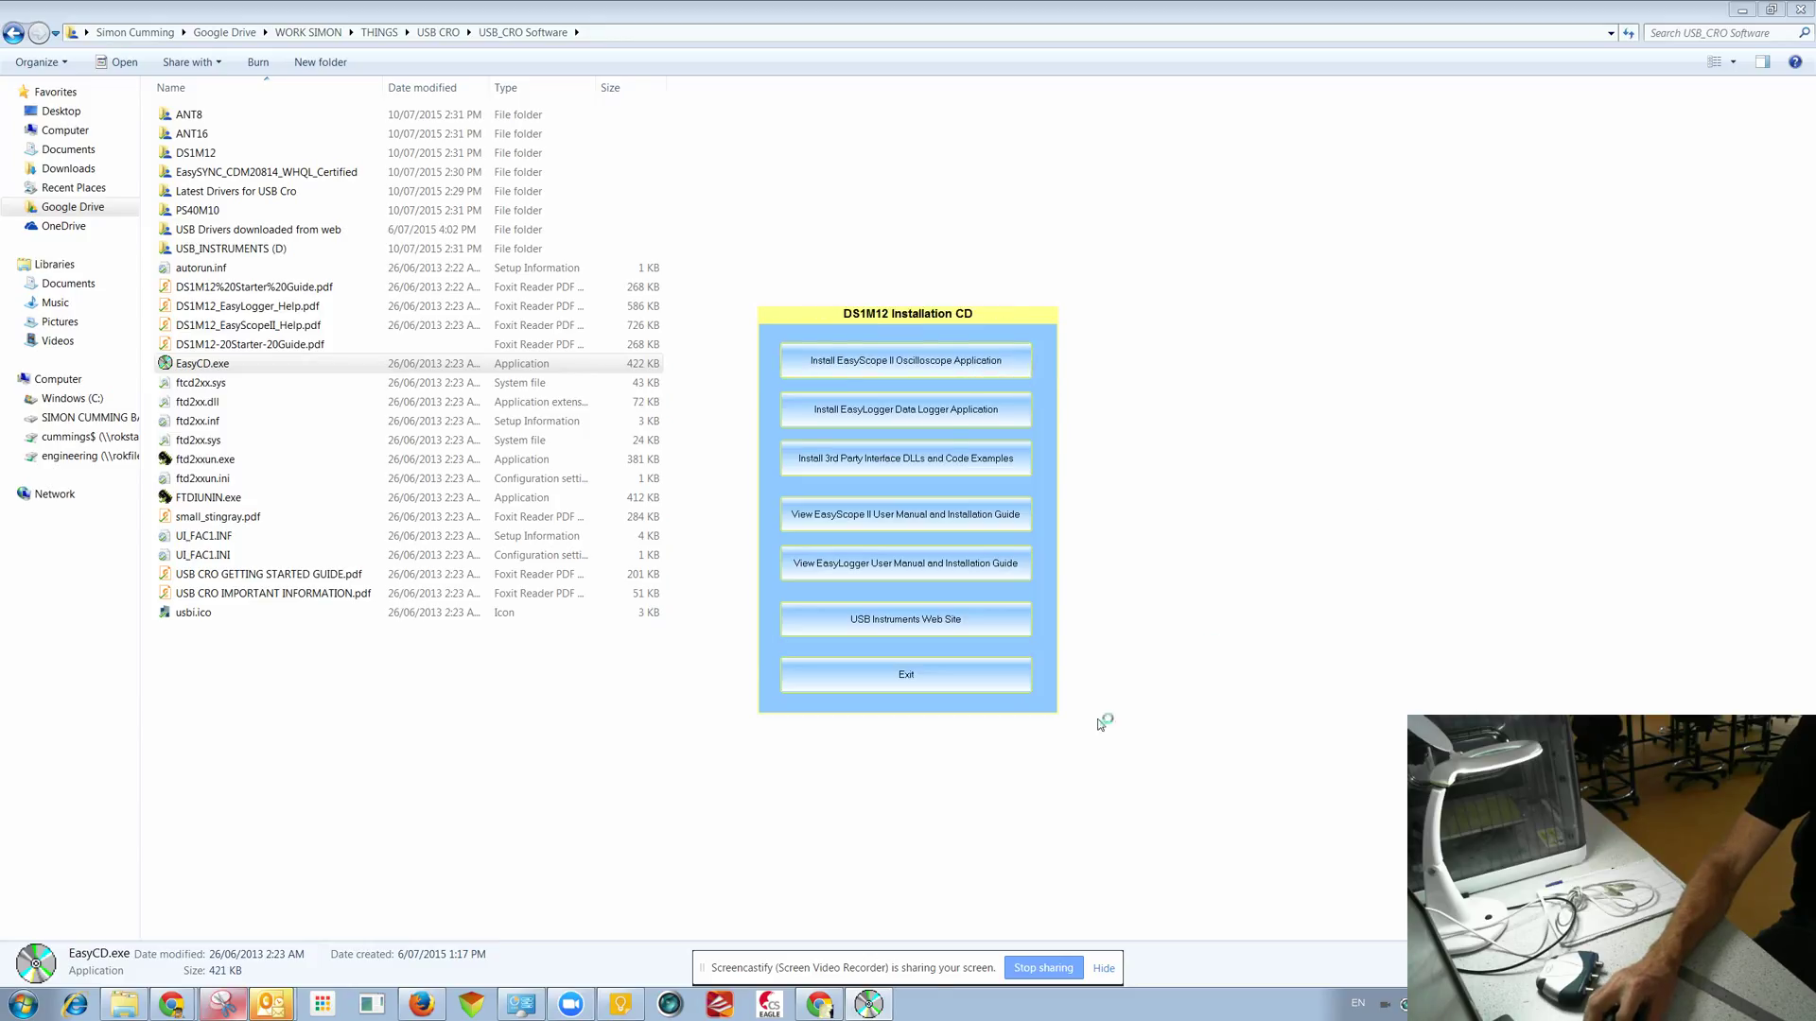
left_click(975, 652)
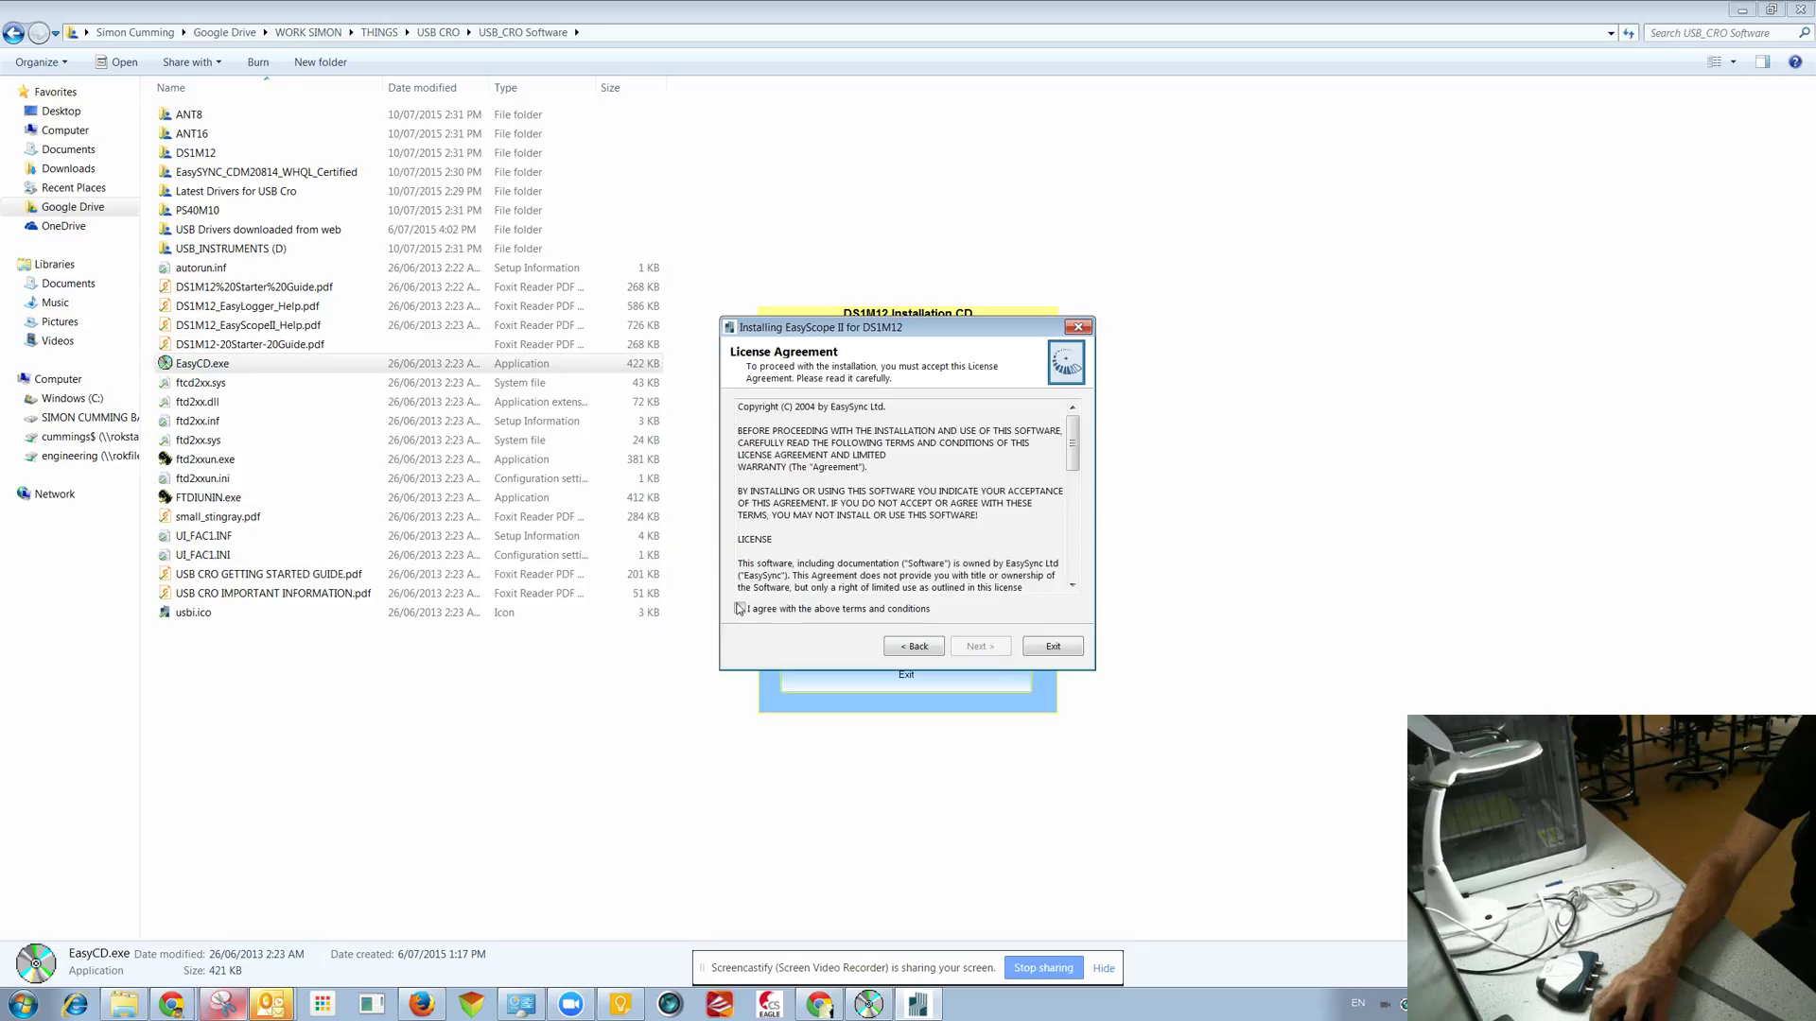
left_click(740, 609)
left_click(979, 647)
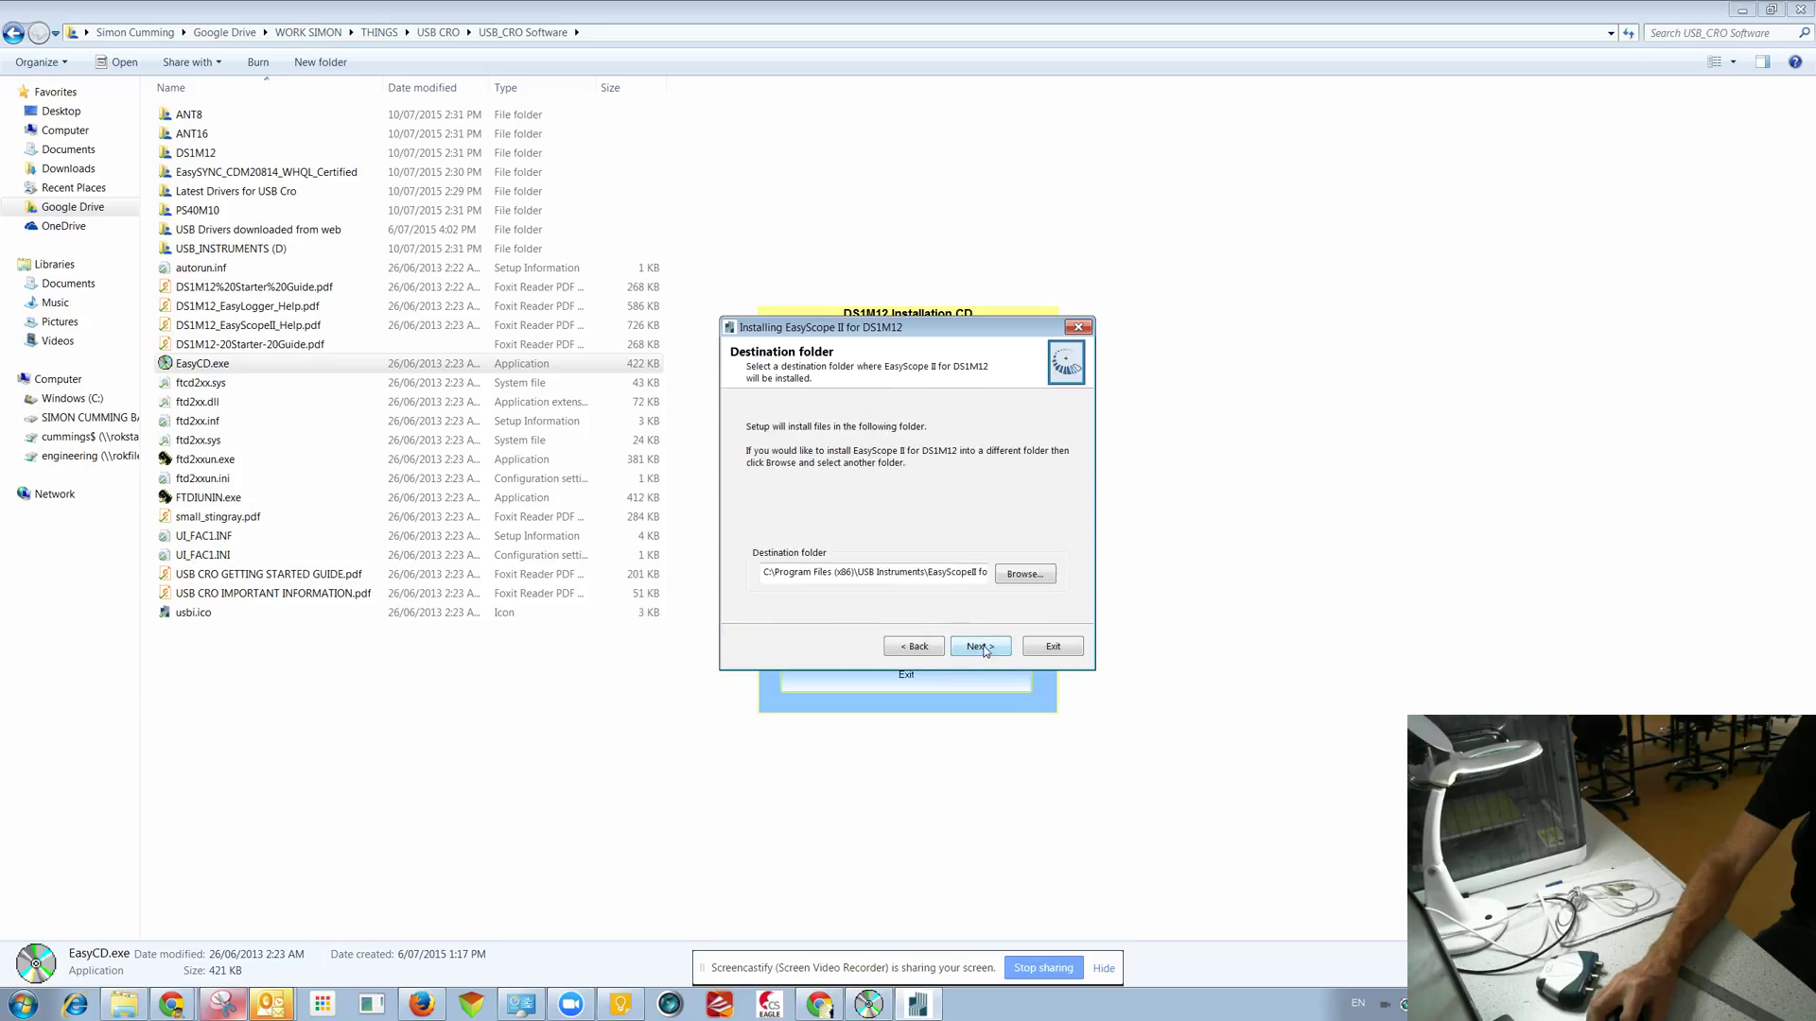
left_click(982, 648)
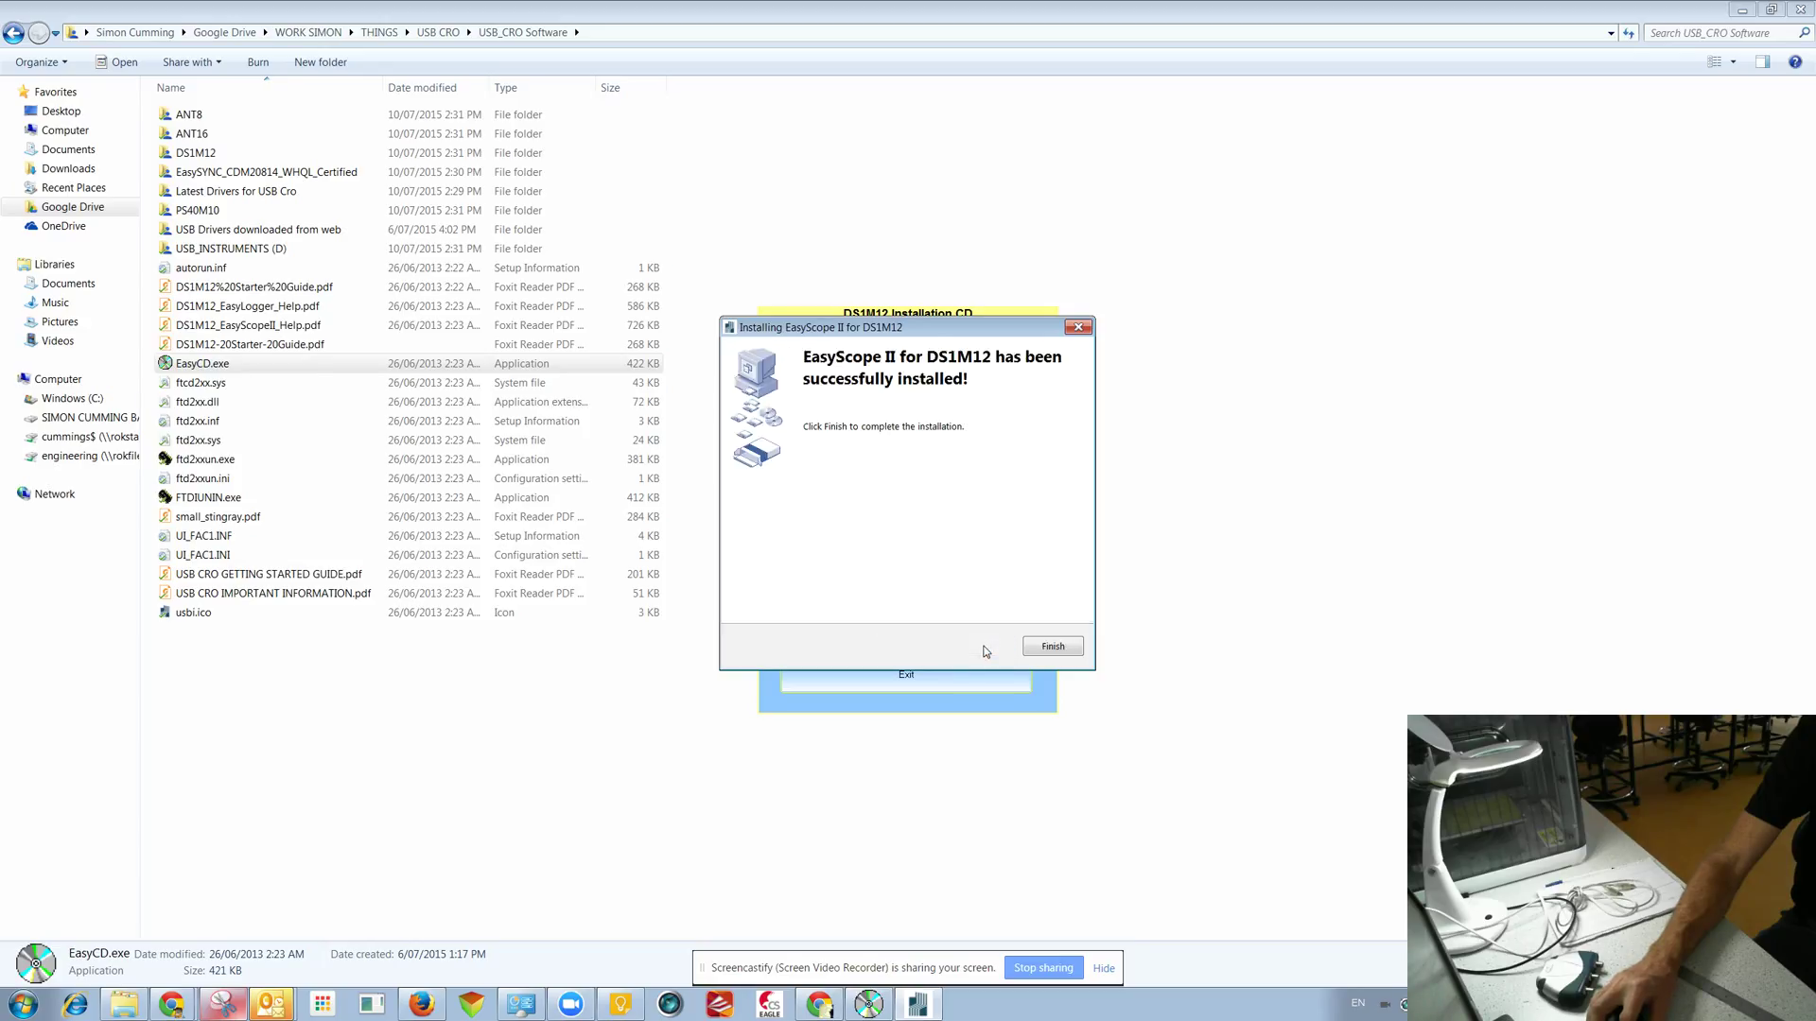
left_click(1066, 647)
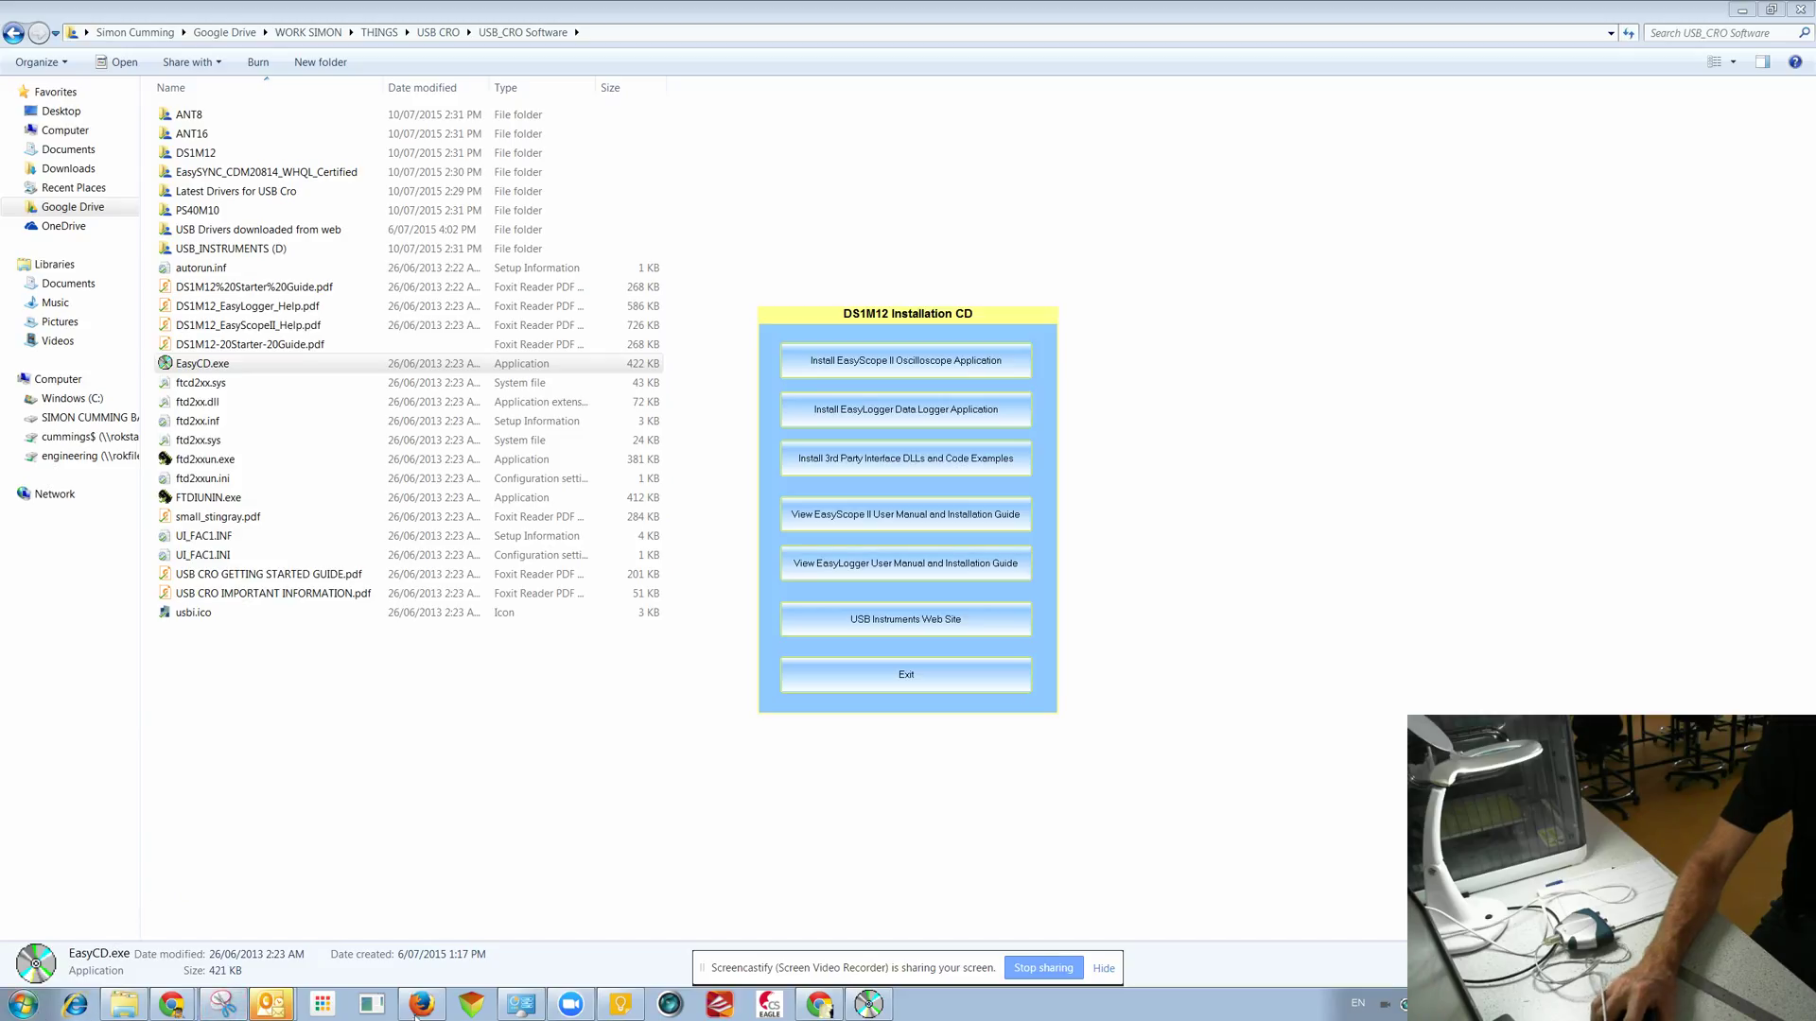
Step: Open Device Manager from Control Panel and bring up actions for the first DS1M12A under Other devices
left_click(519, 1005)
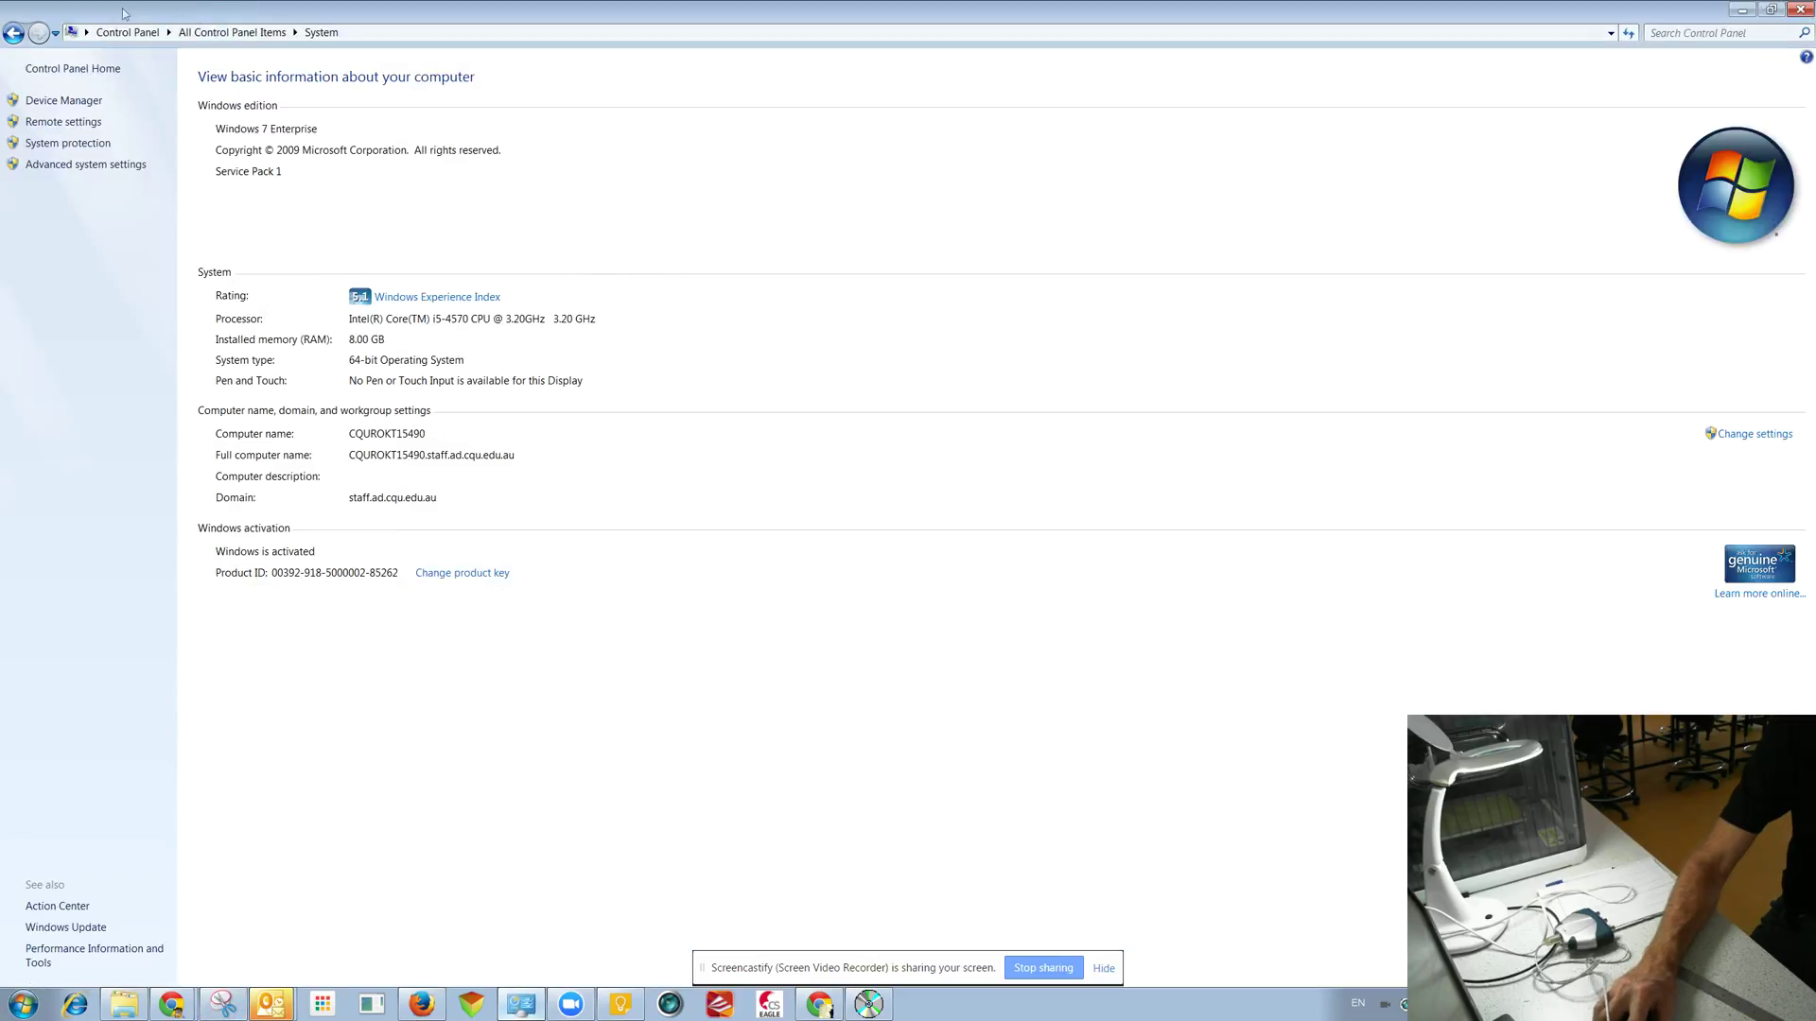
left_click(13, 34)
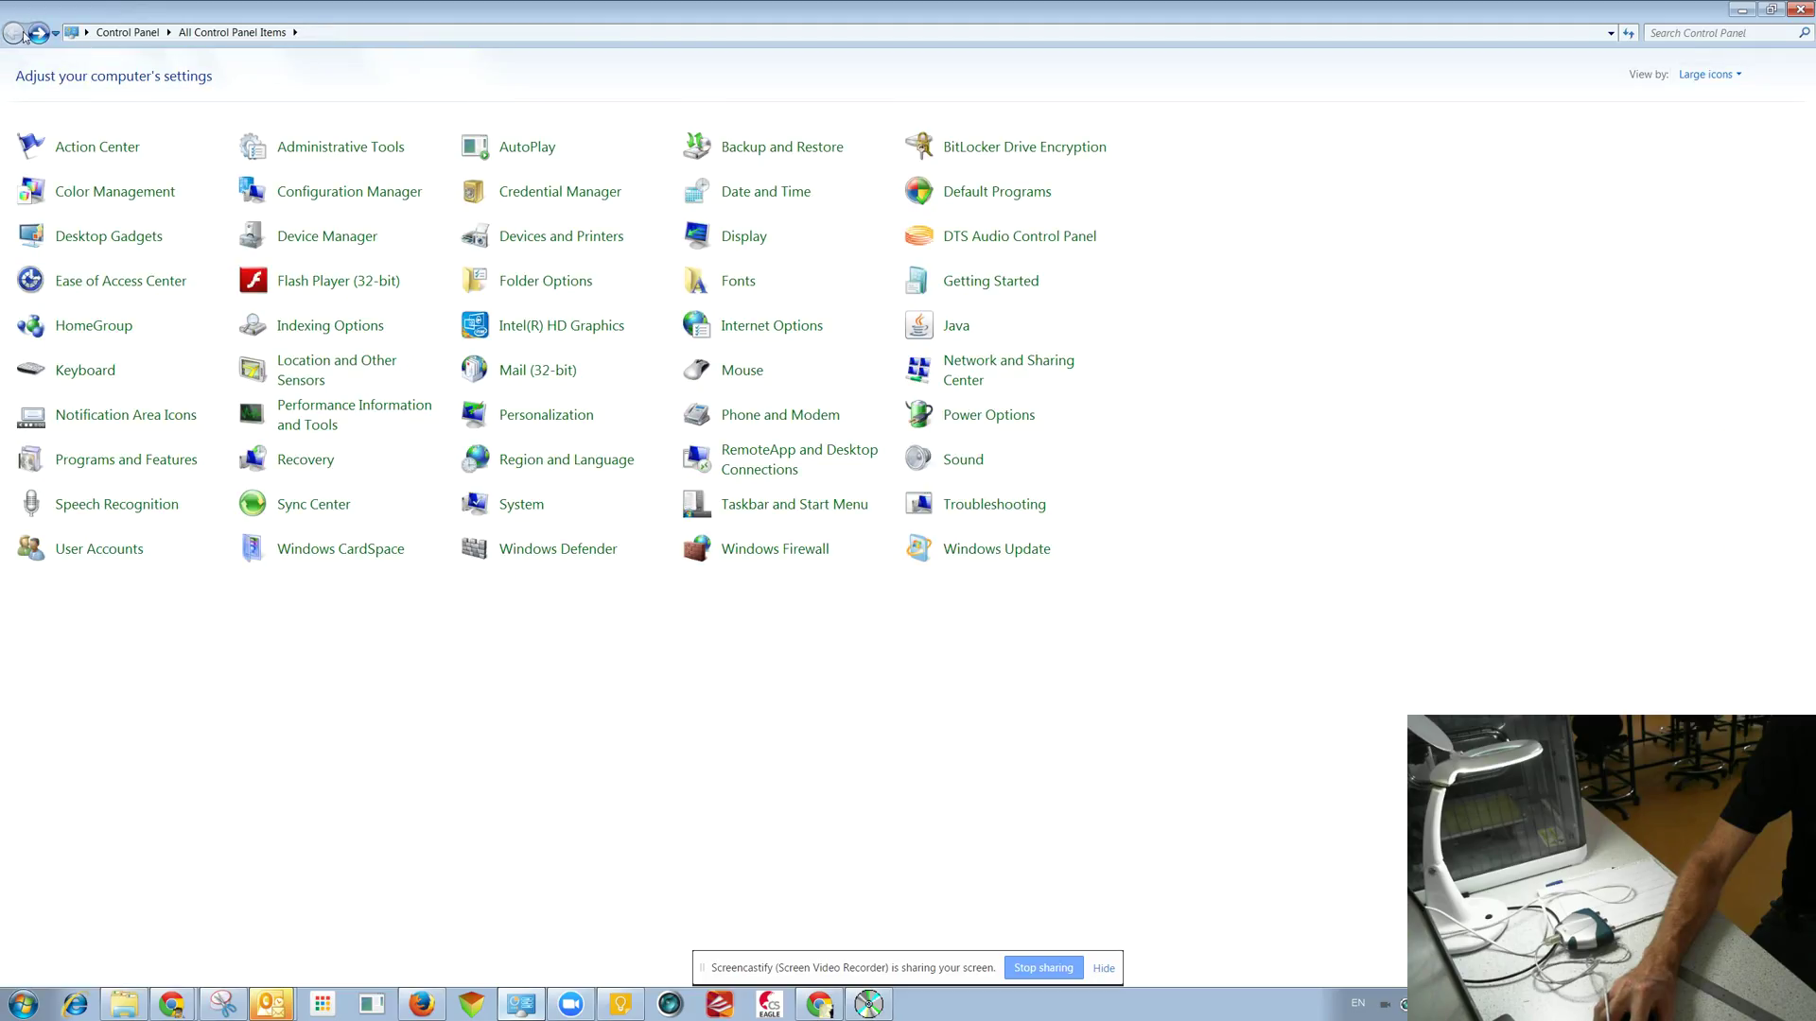
left_click(304, 240)
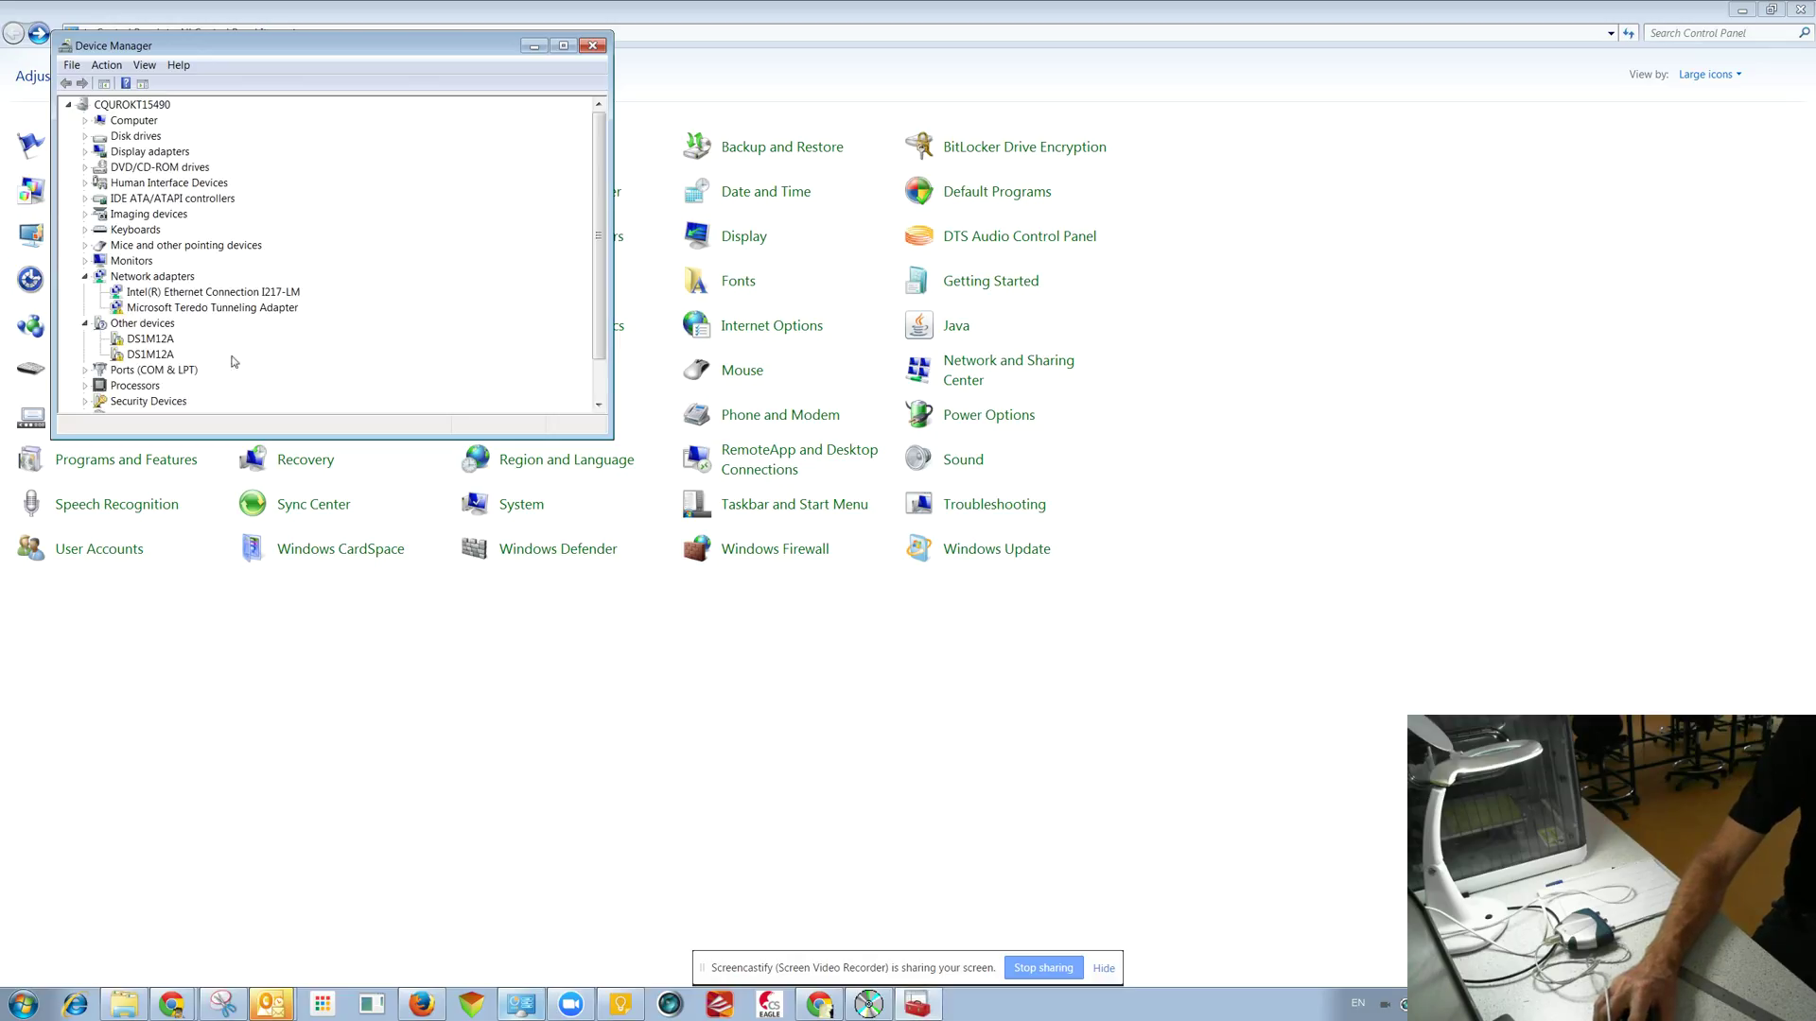
left_click(152, 339)
right_click(163, 344)
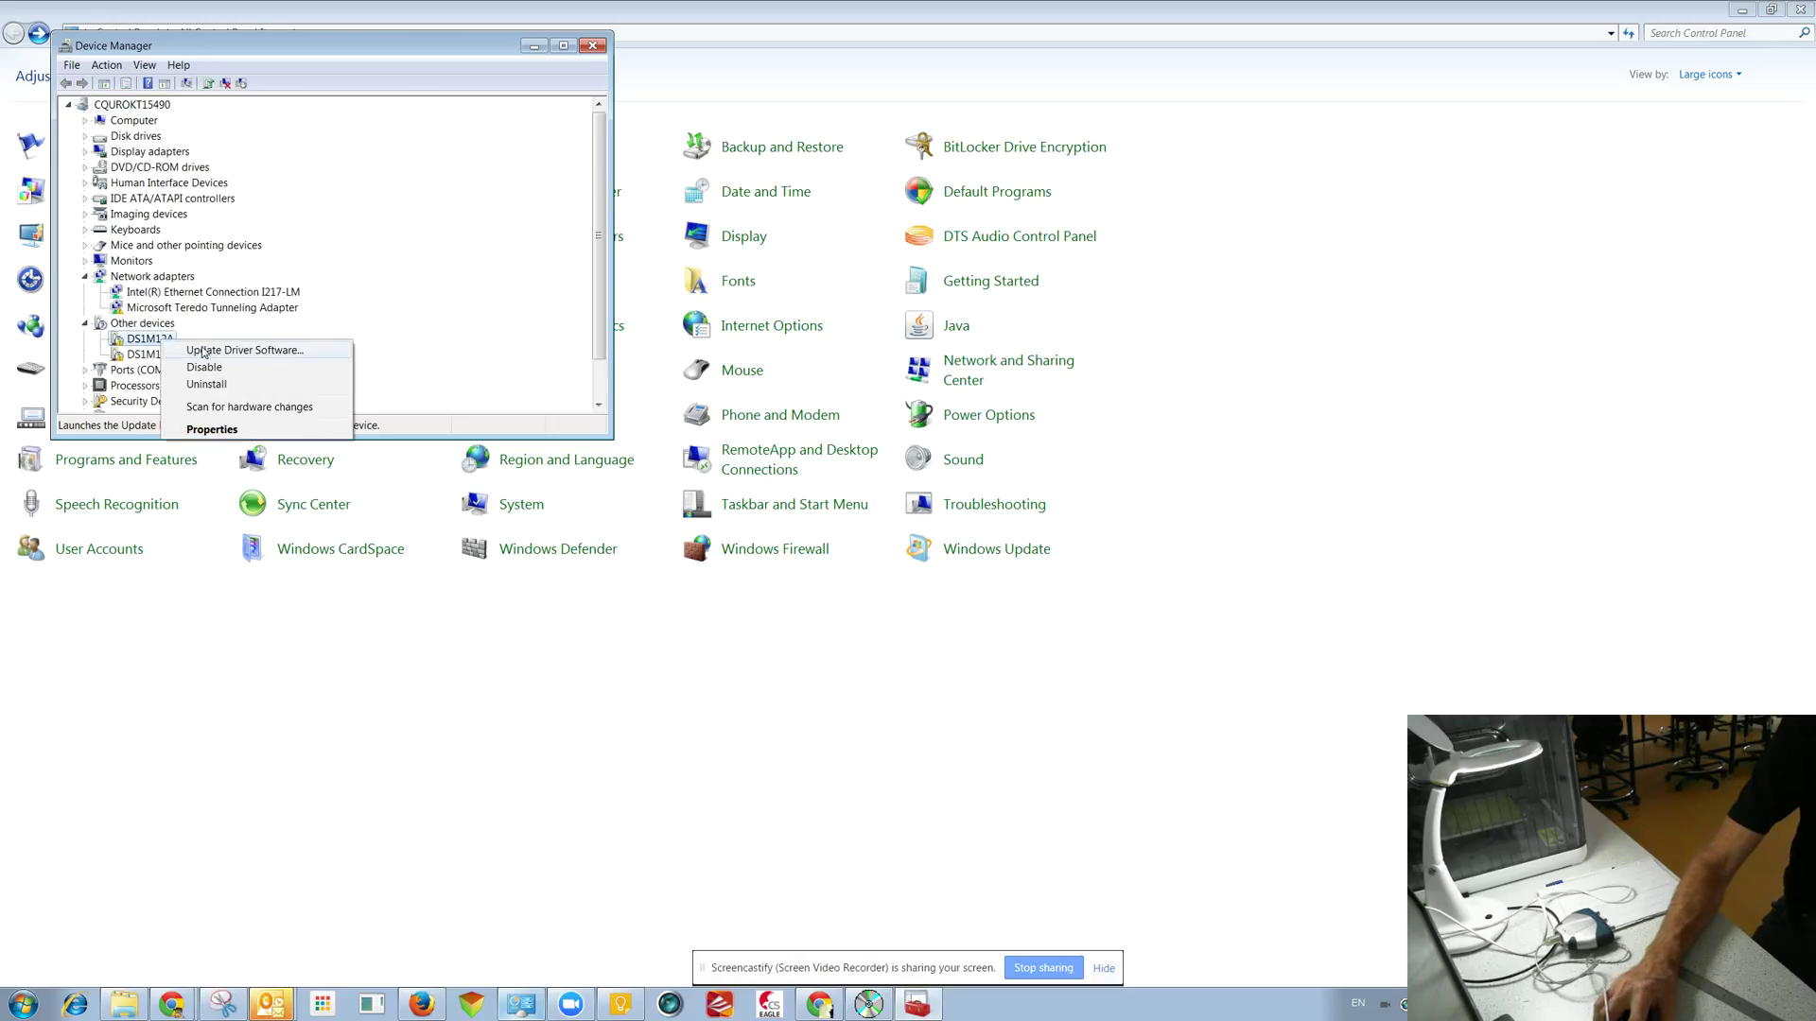
Step: Start a DS1M12A driver update, choosing to browse this computer for the driver folder
left_click(210, 352)
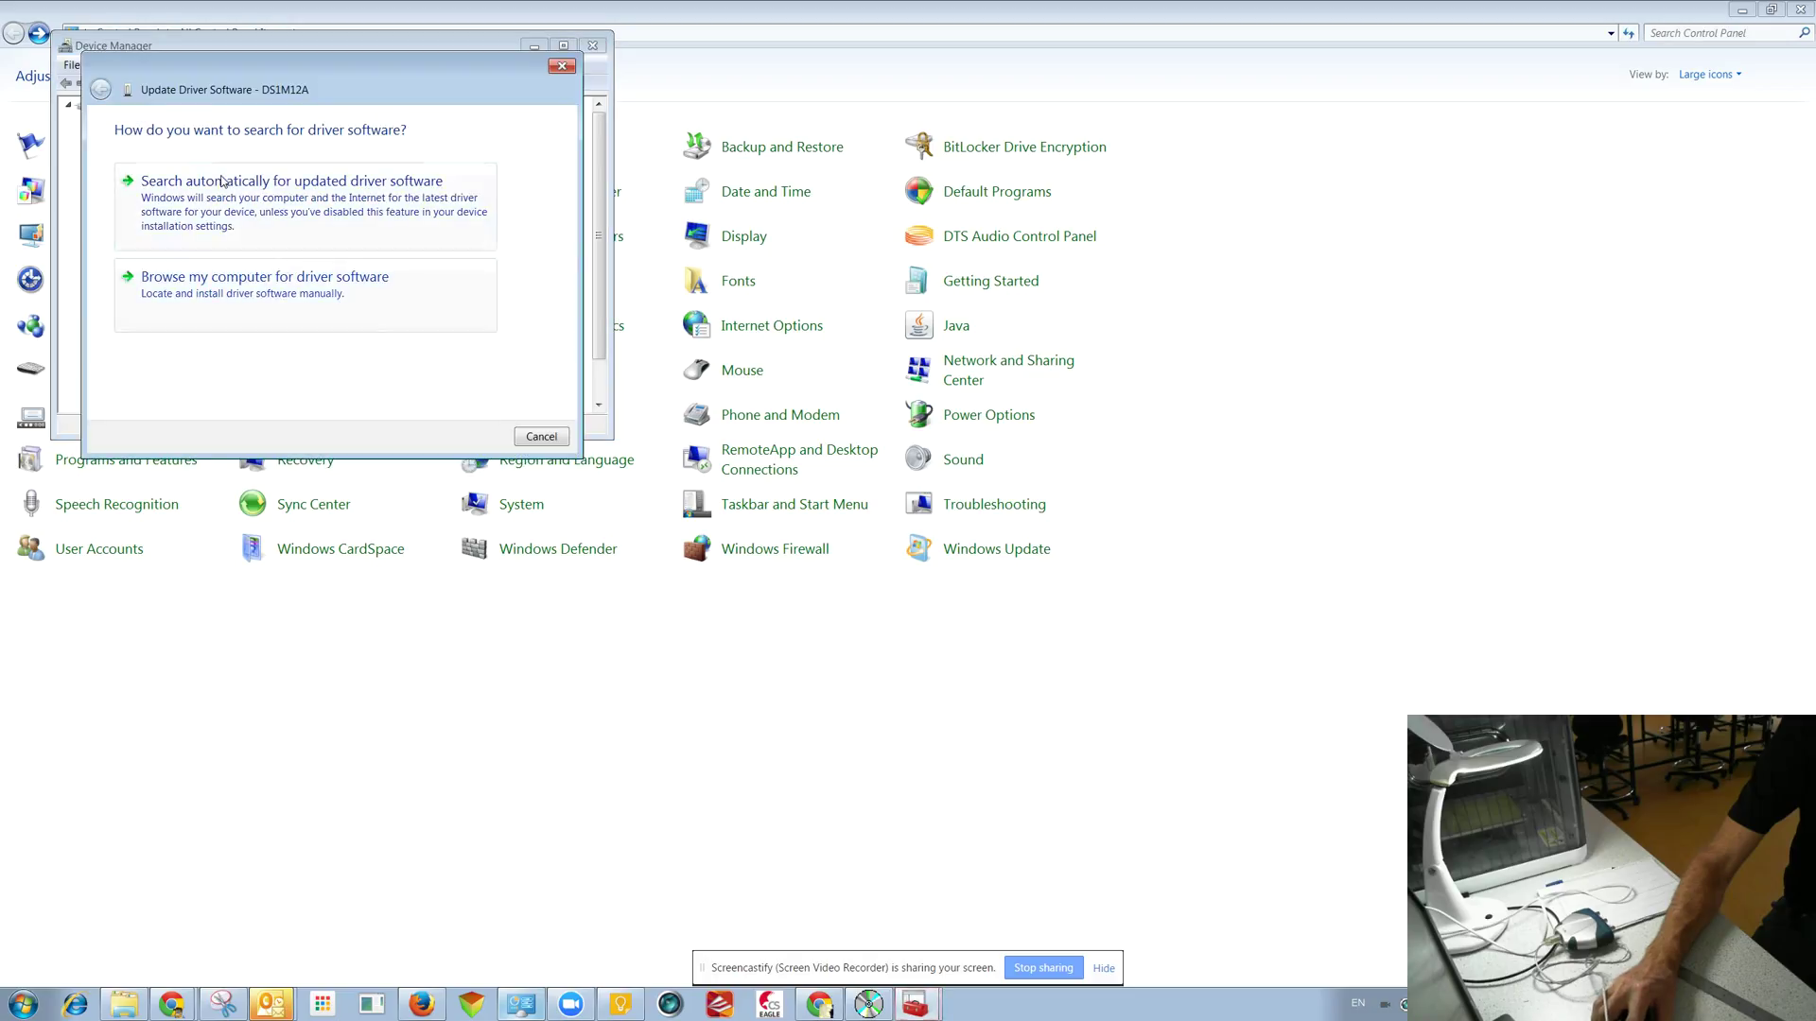
left_click(269, 296)
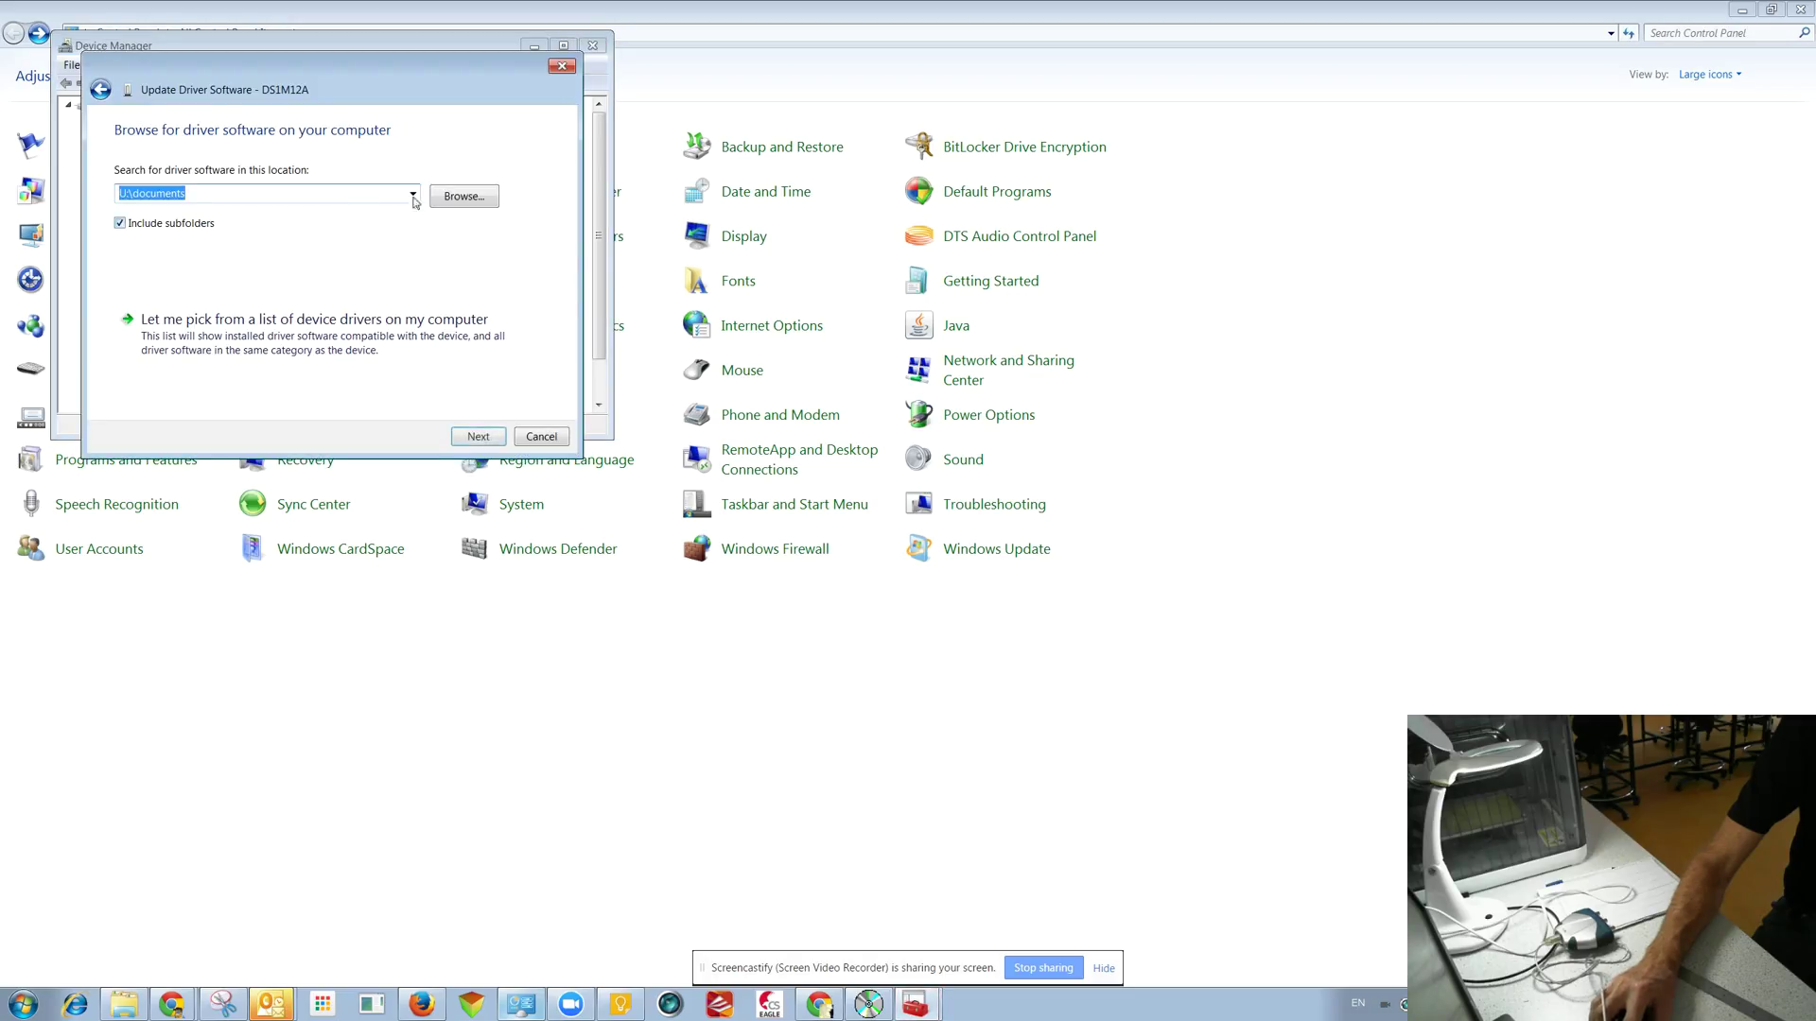
left_click(466, 207)
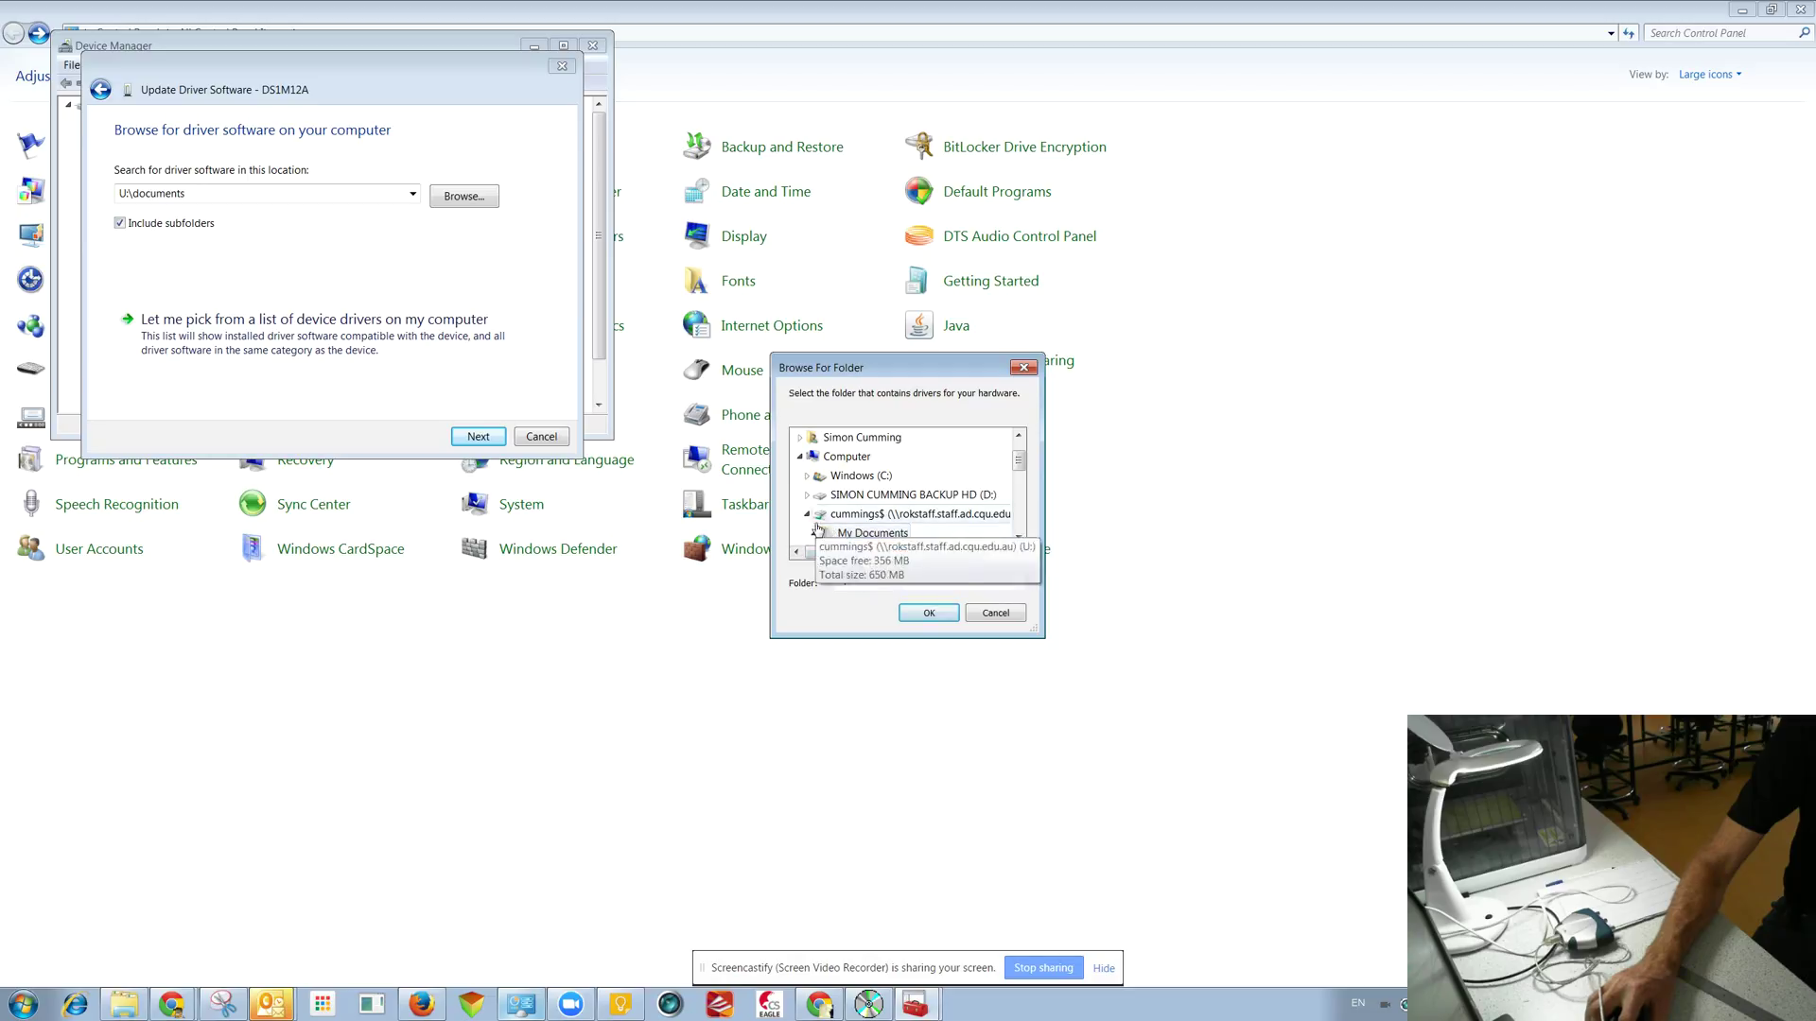
left_click(800, 457)
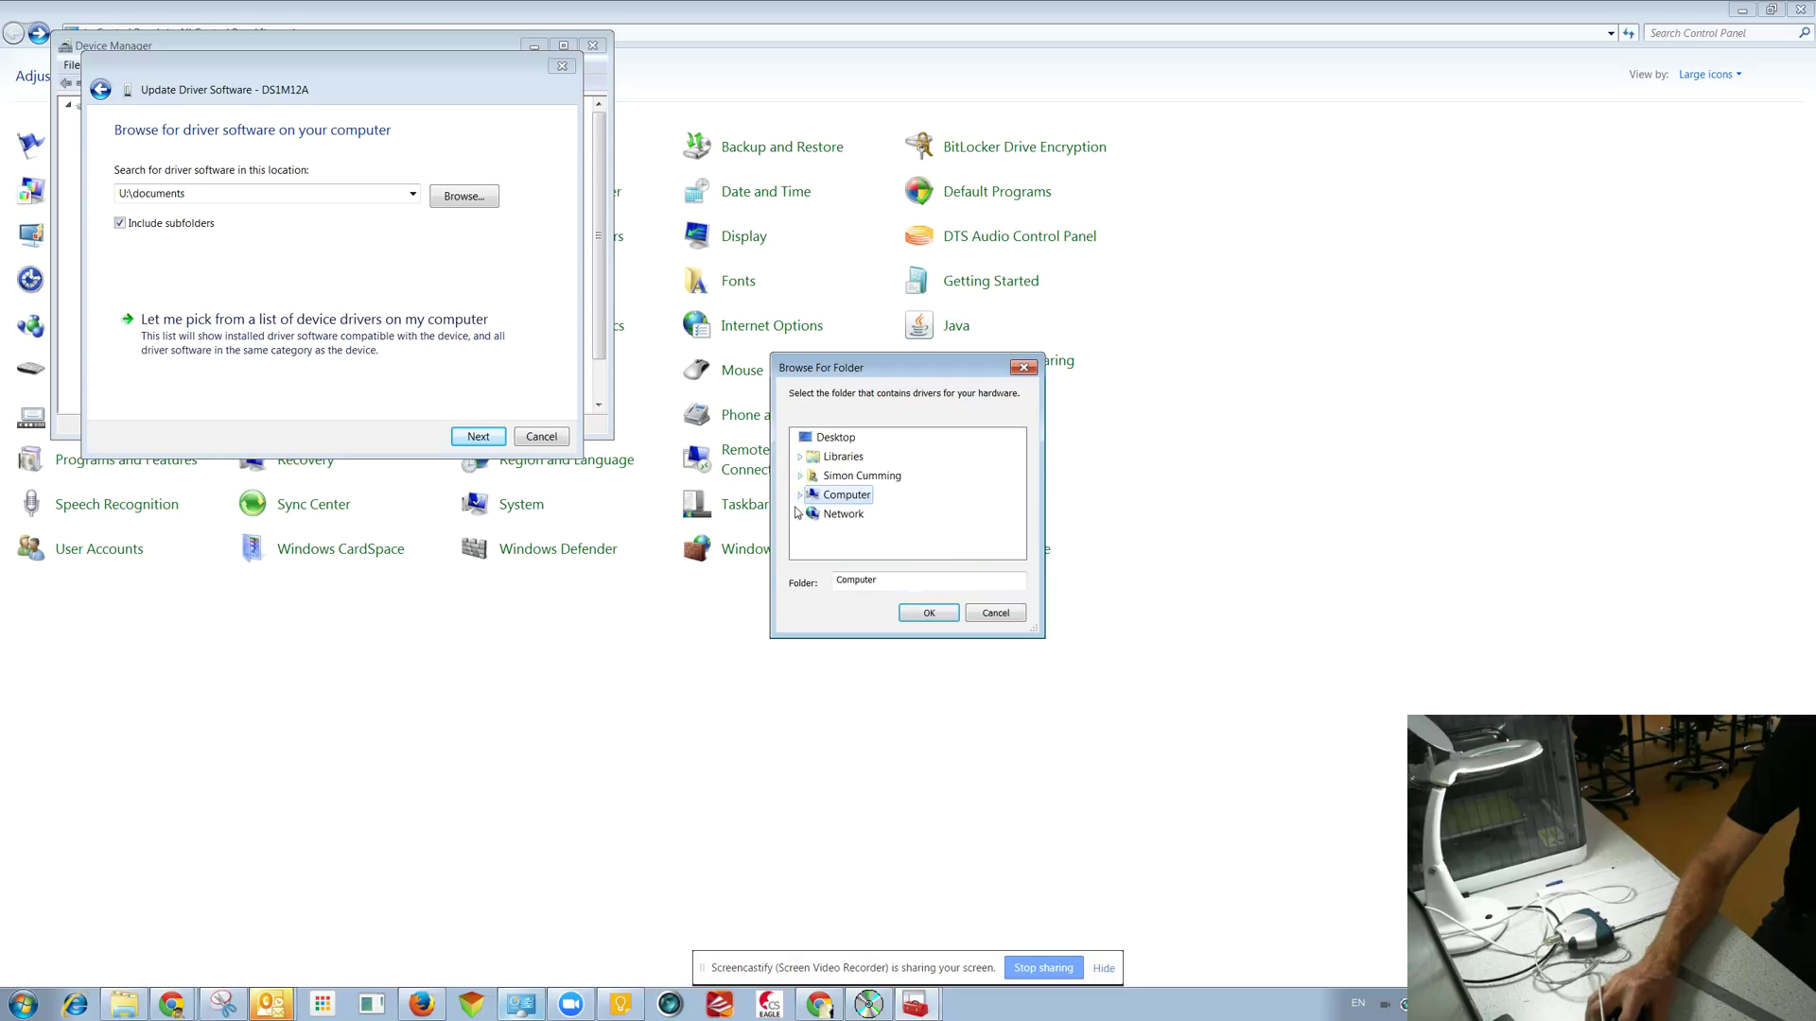
left_click(801, 477)
scroll(887, 496, "down", 3)
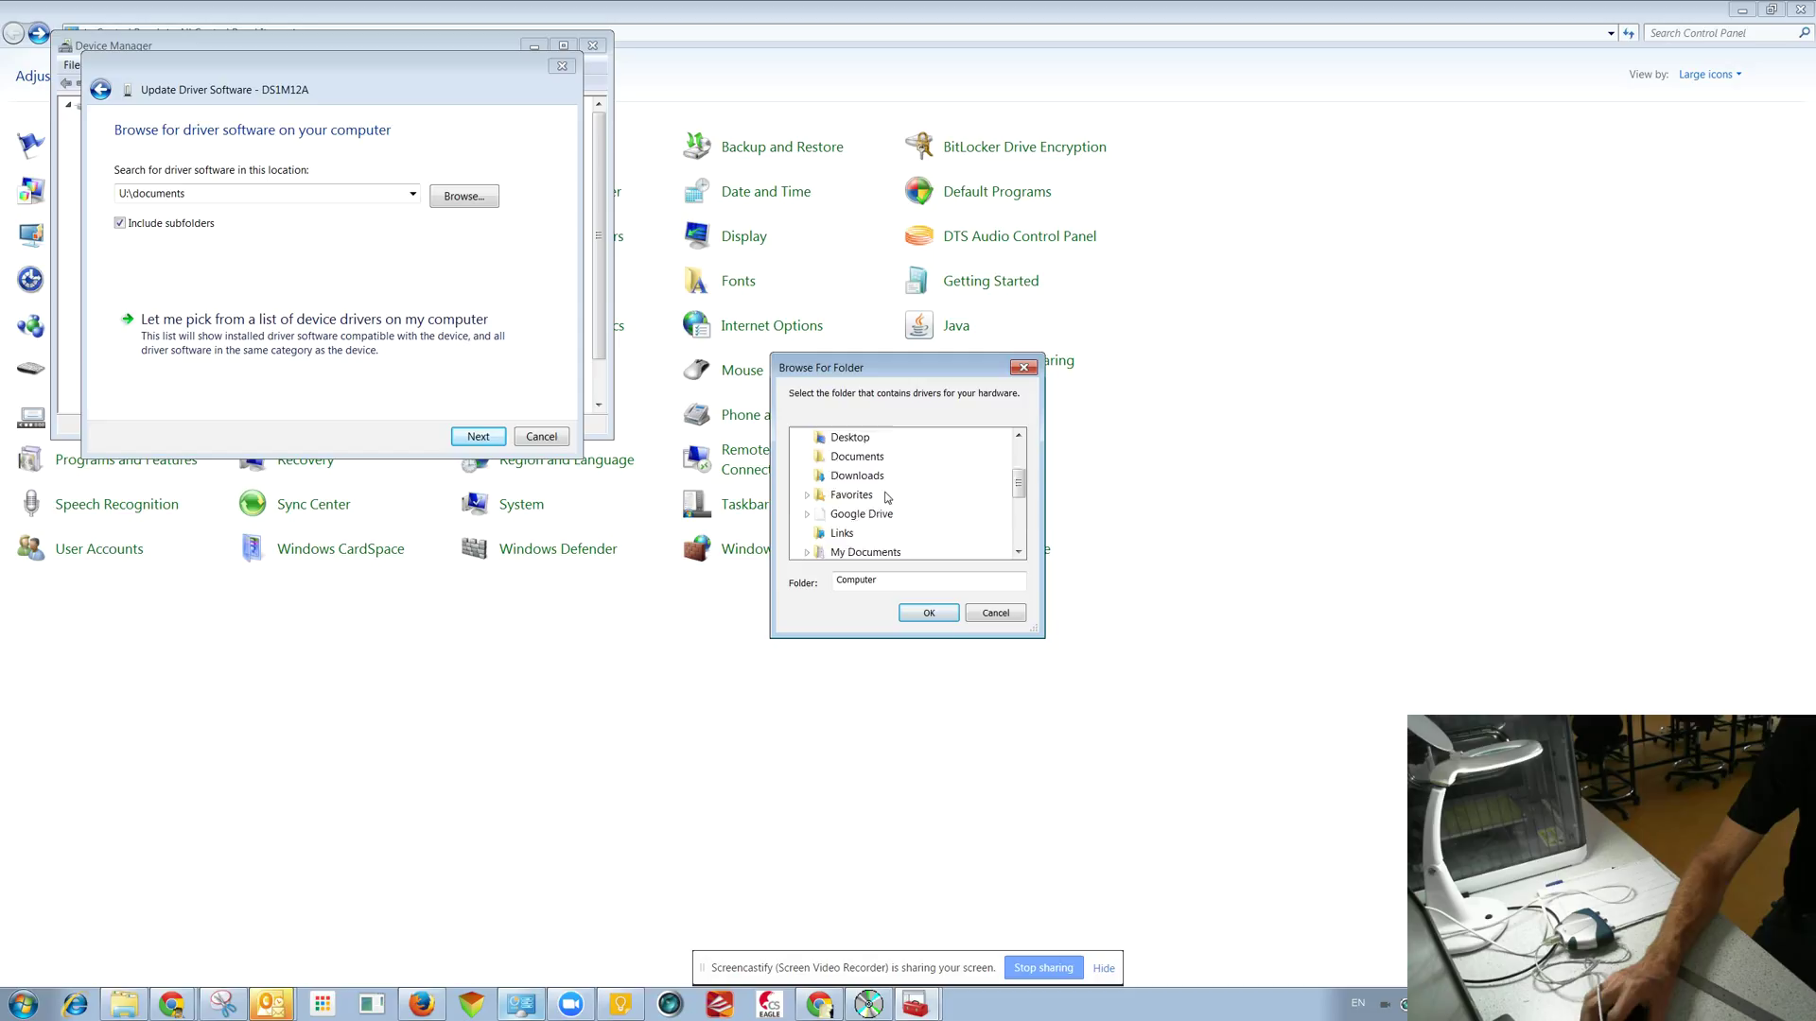
scroll(885, 496, "up", 1)
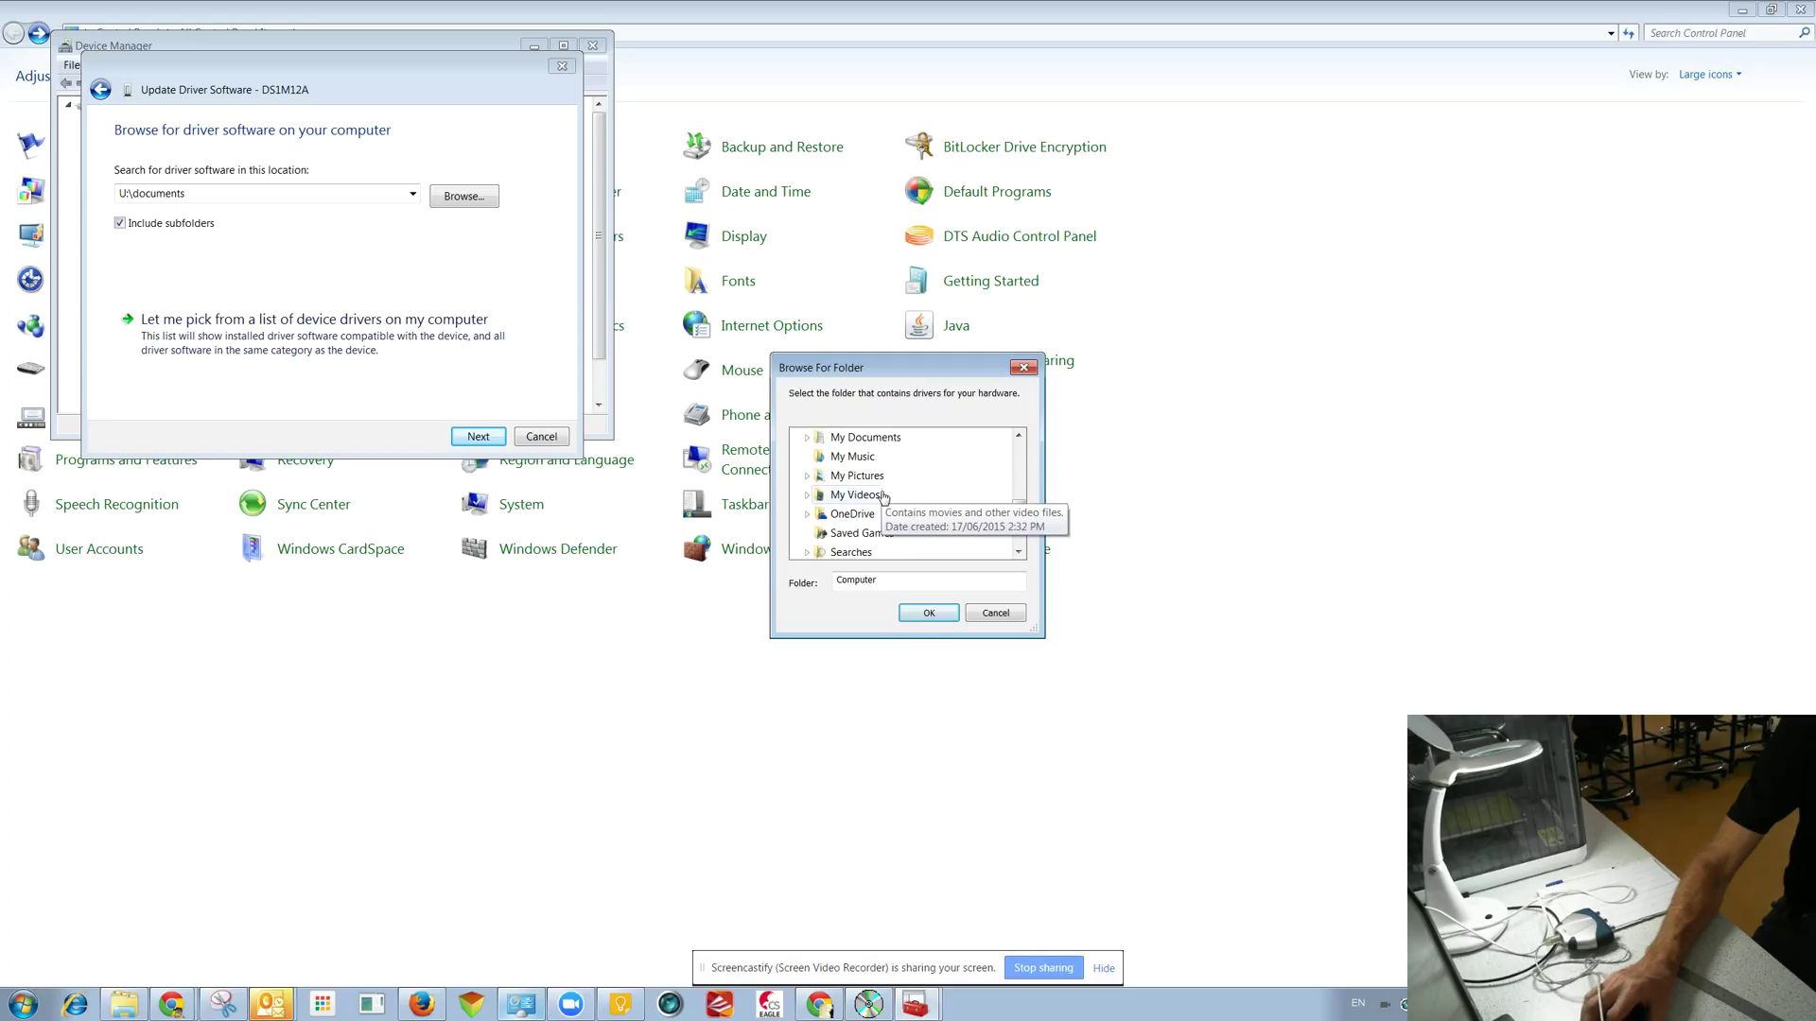
scroll(881, 500, "up", 3)
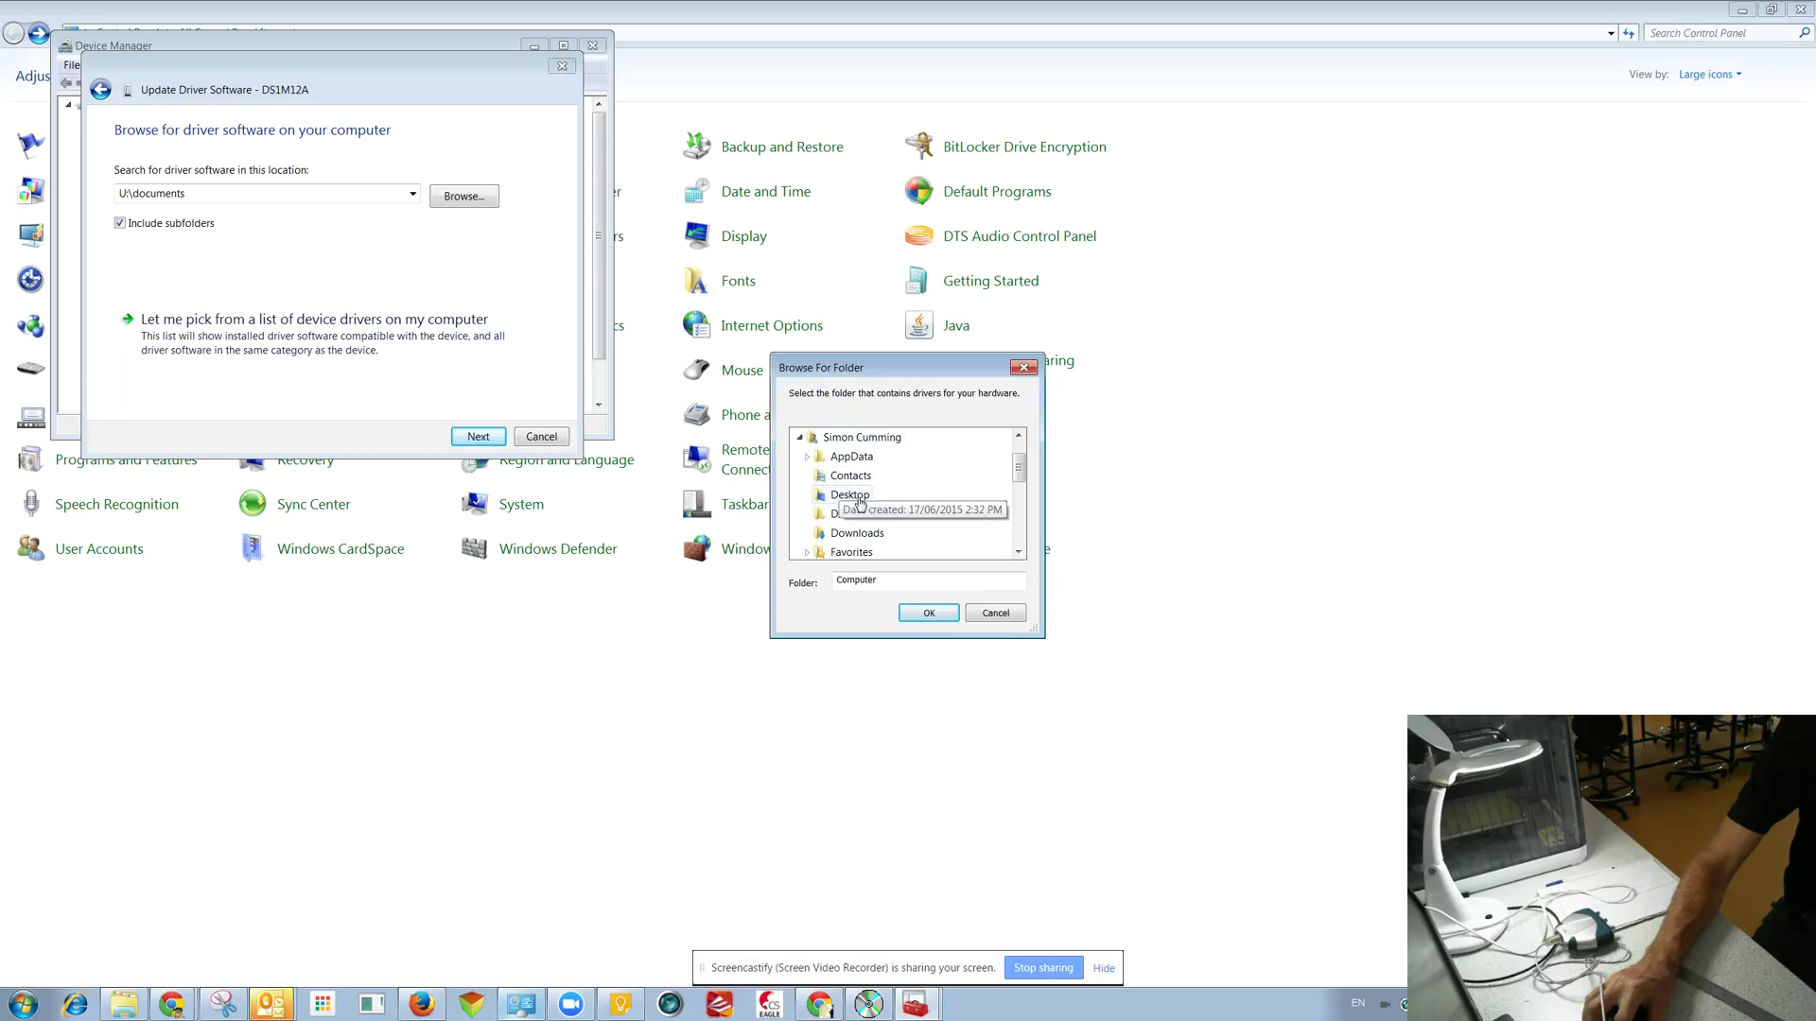
Step: Look through Desktop and Computer in the folder tree, then switch to the USB_CRO Software Explorer window
left_click(857, 497)
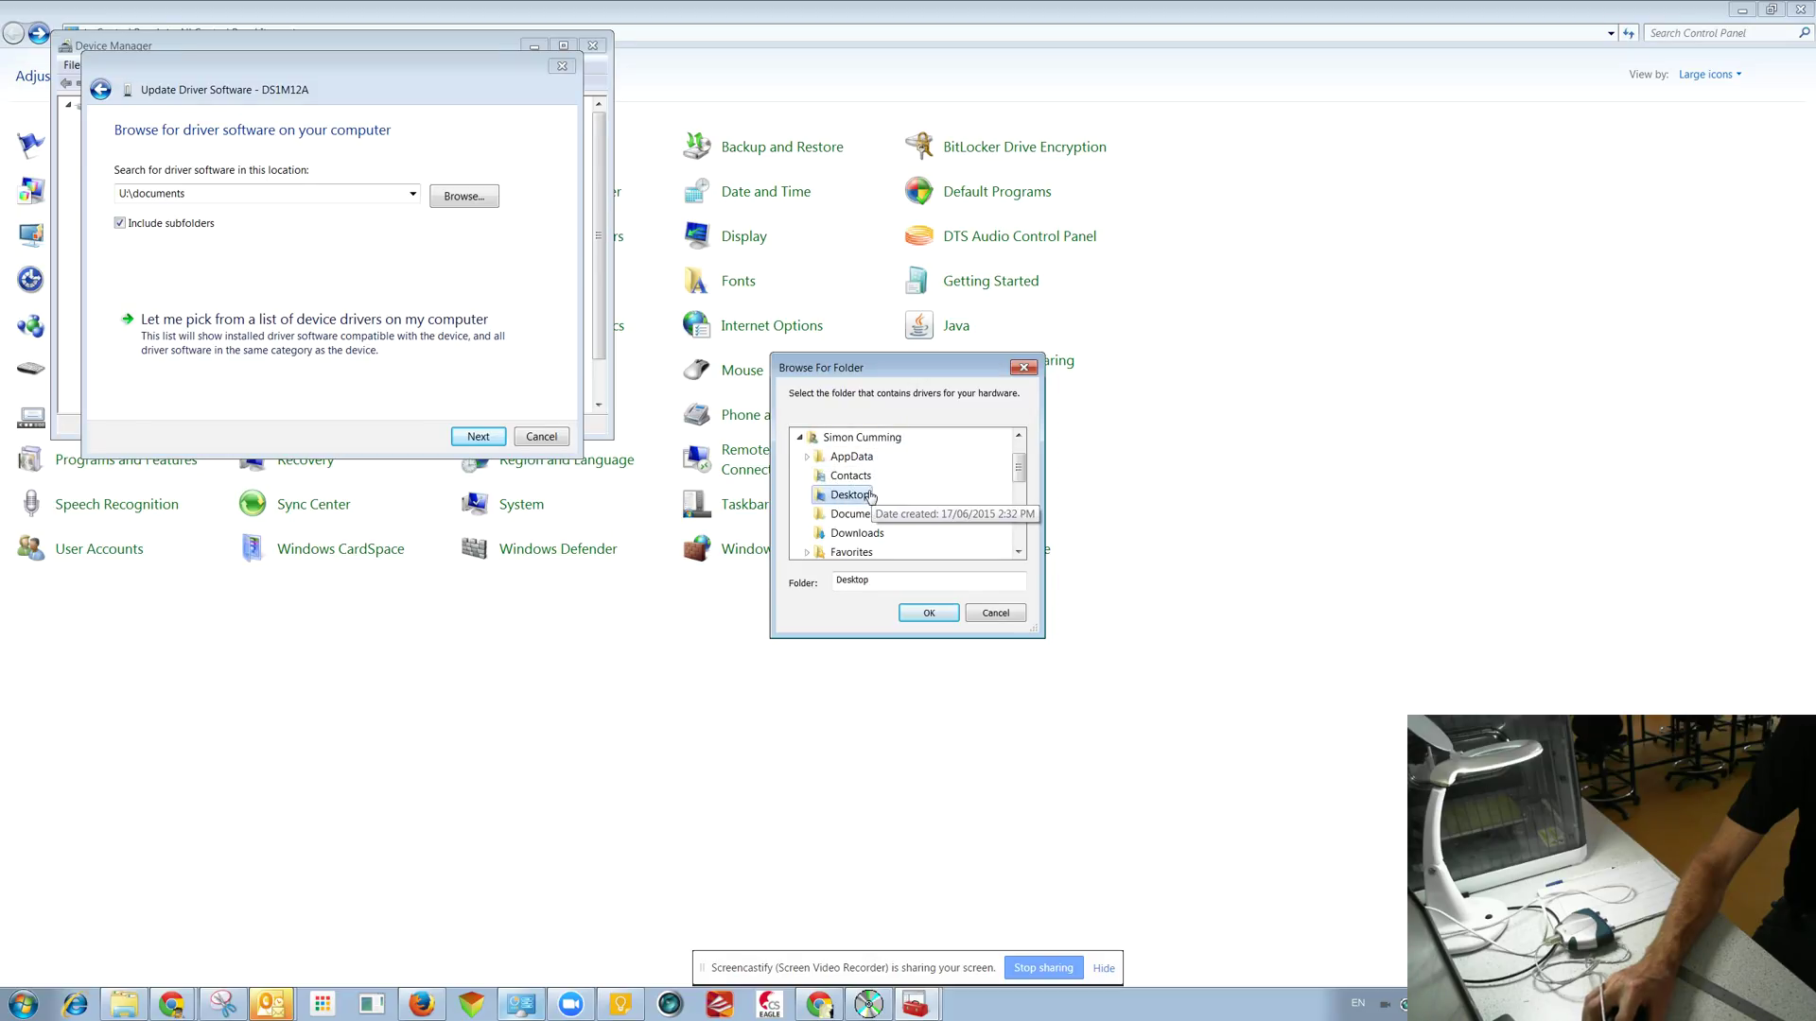
key("Left")
key("Left")
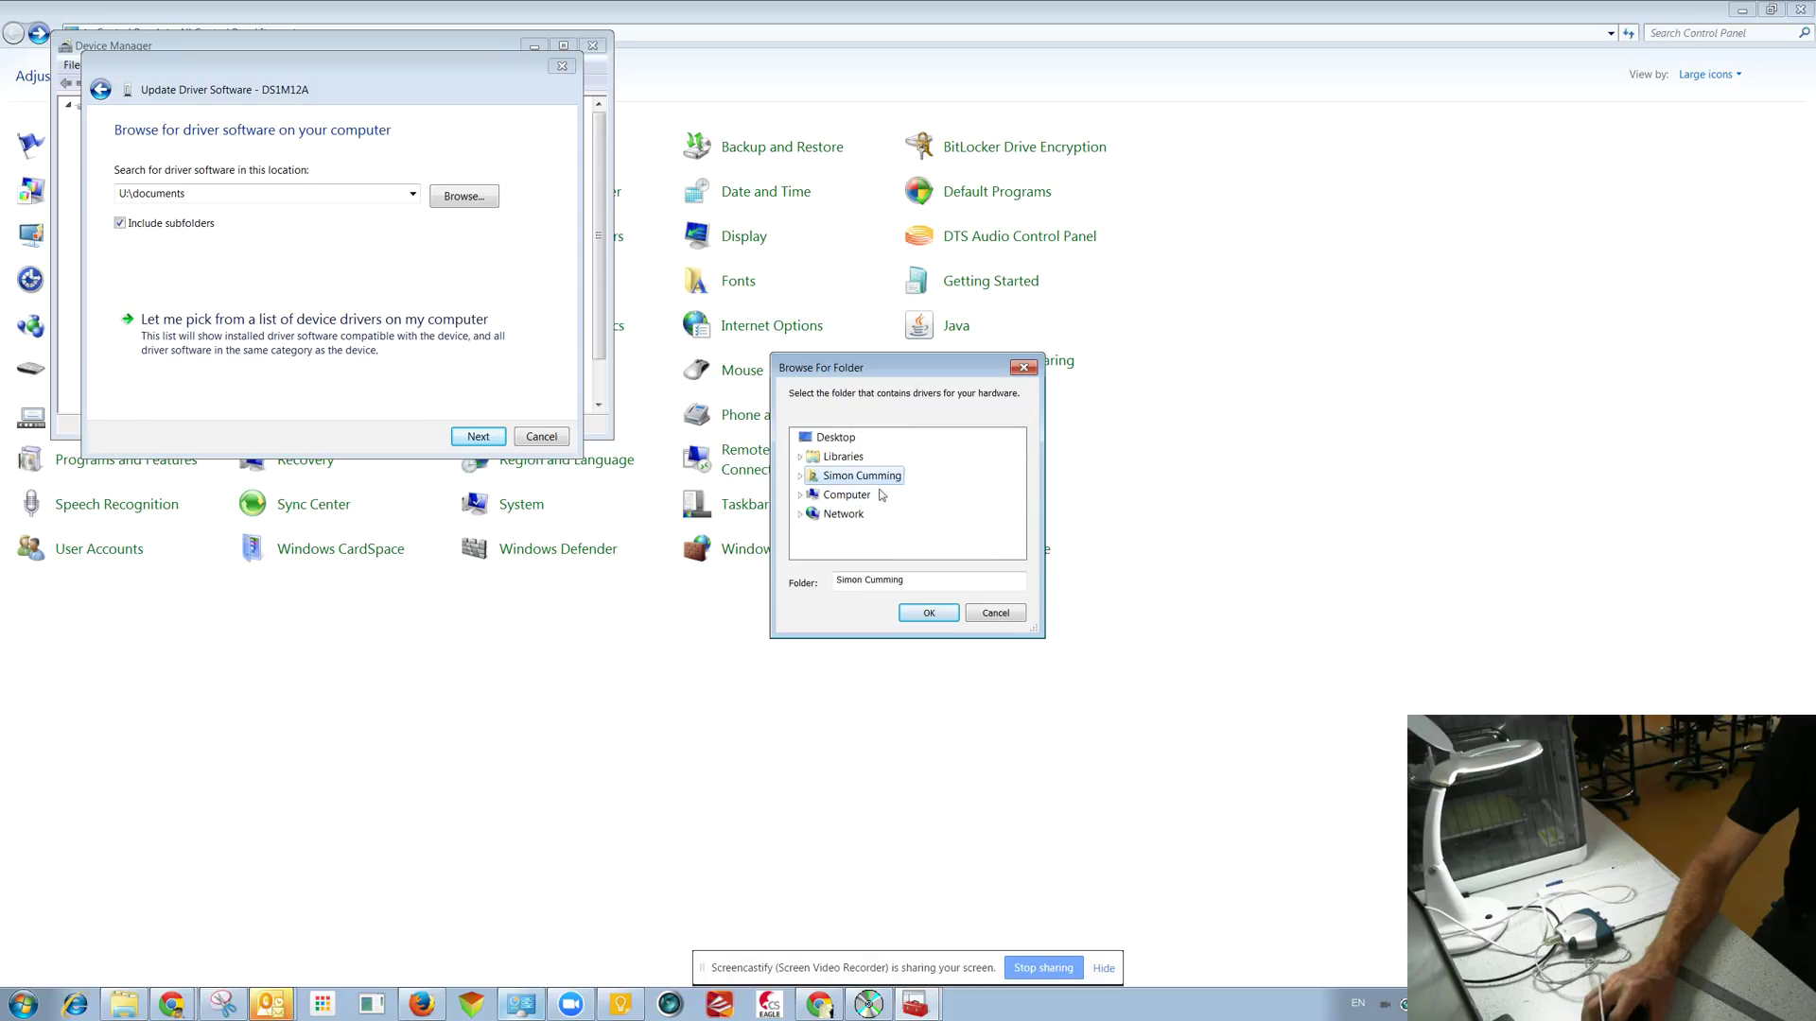
left_click(824, 497)
scroll(941, 498, "down", 1)
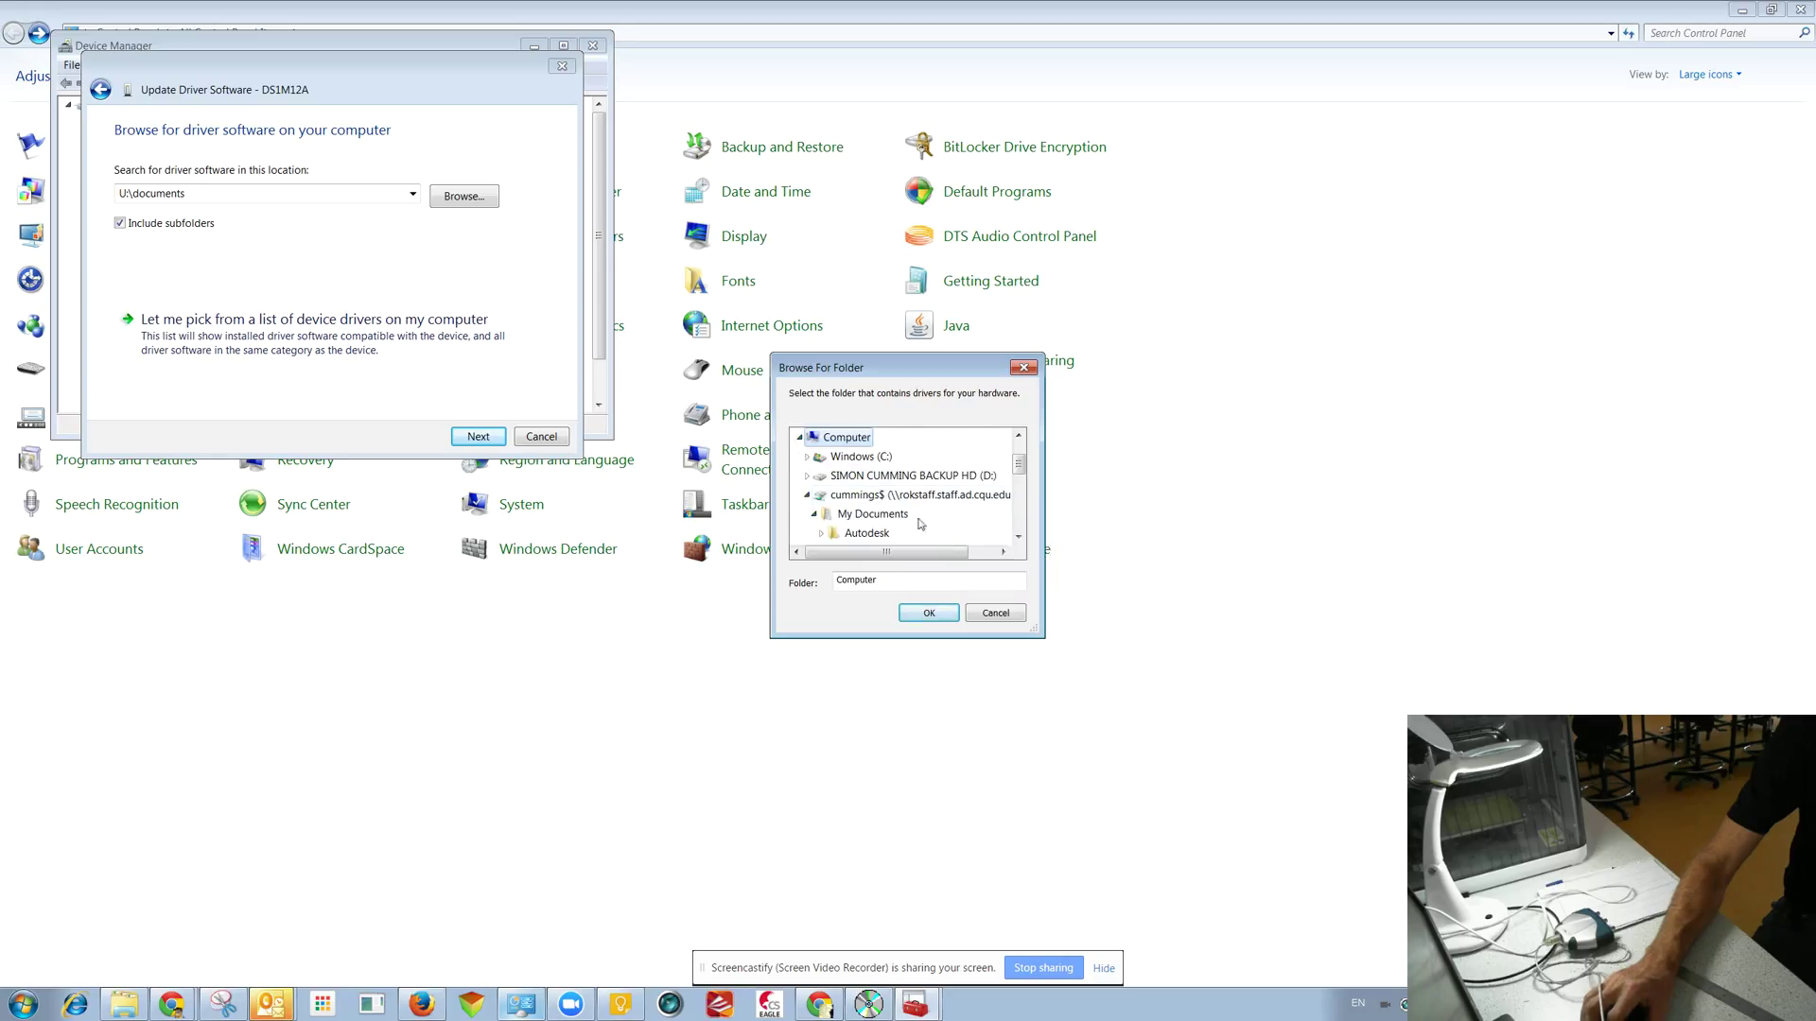
scroll(916, 517, "down", 5)
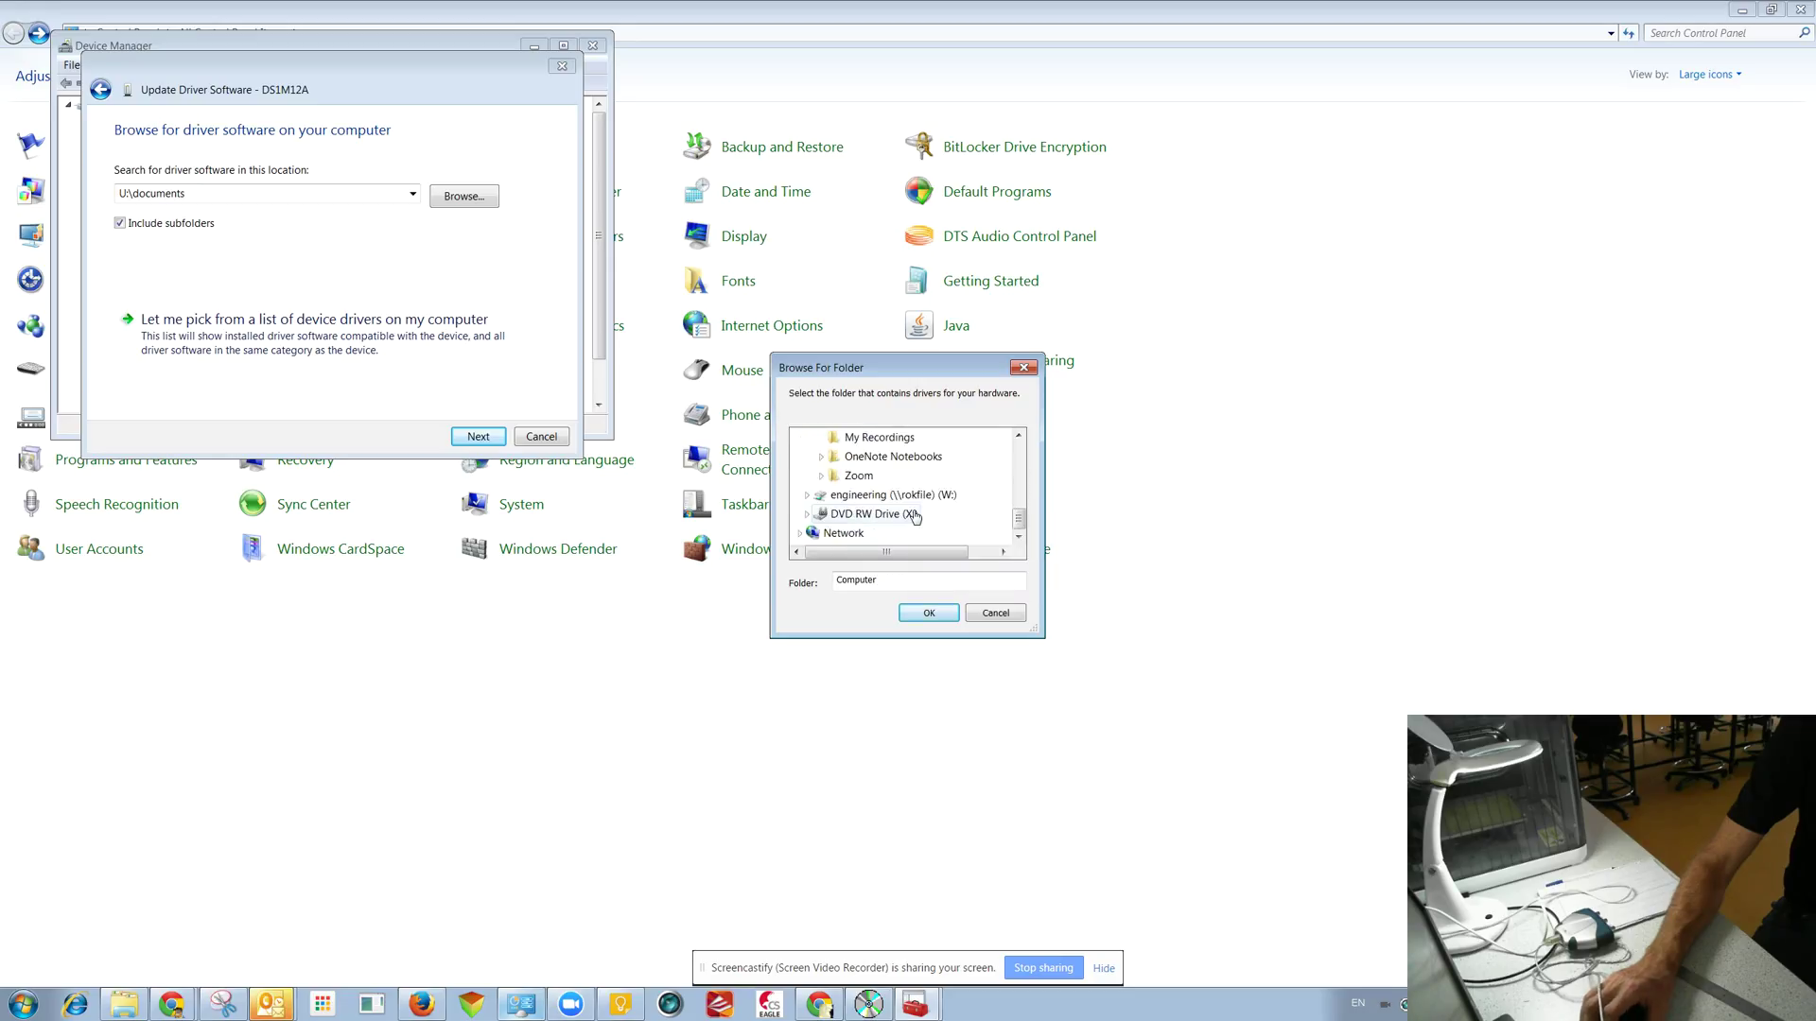
scroll(916, 517, "up", 6)
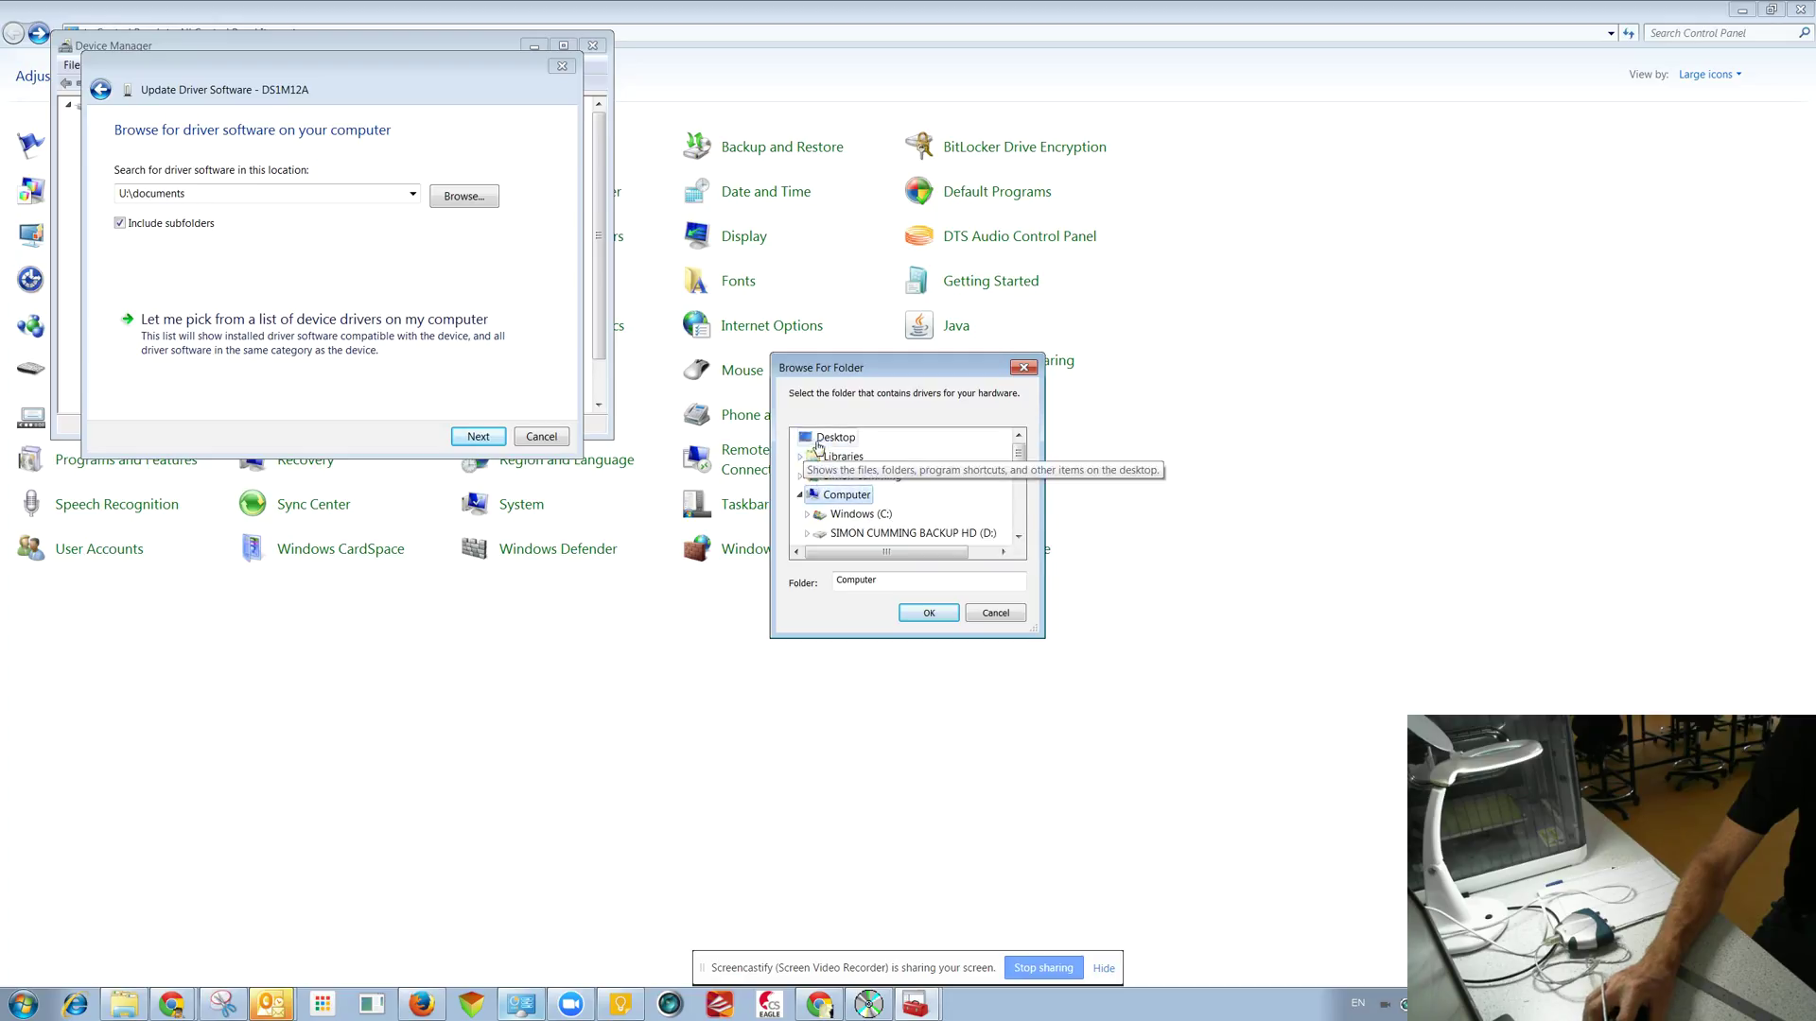
left_click(836, 437)
scroll(906, 466, "down", 5)
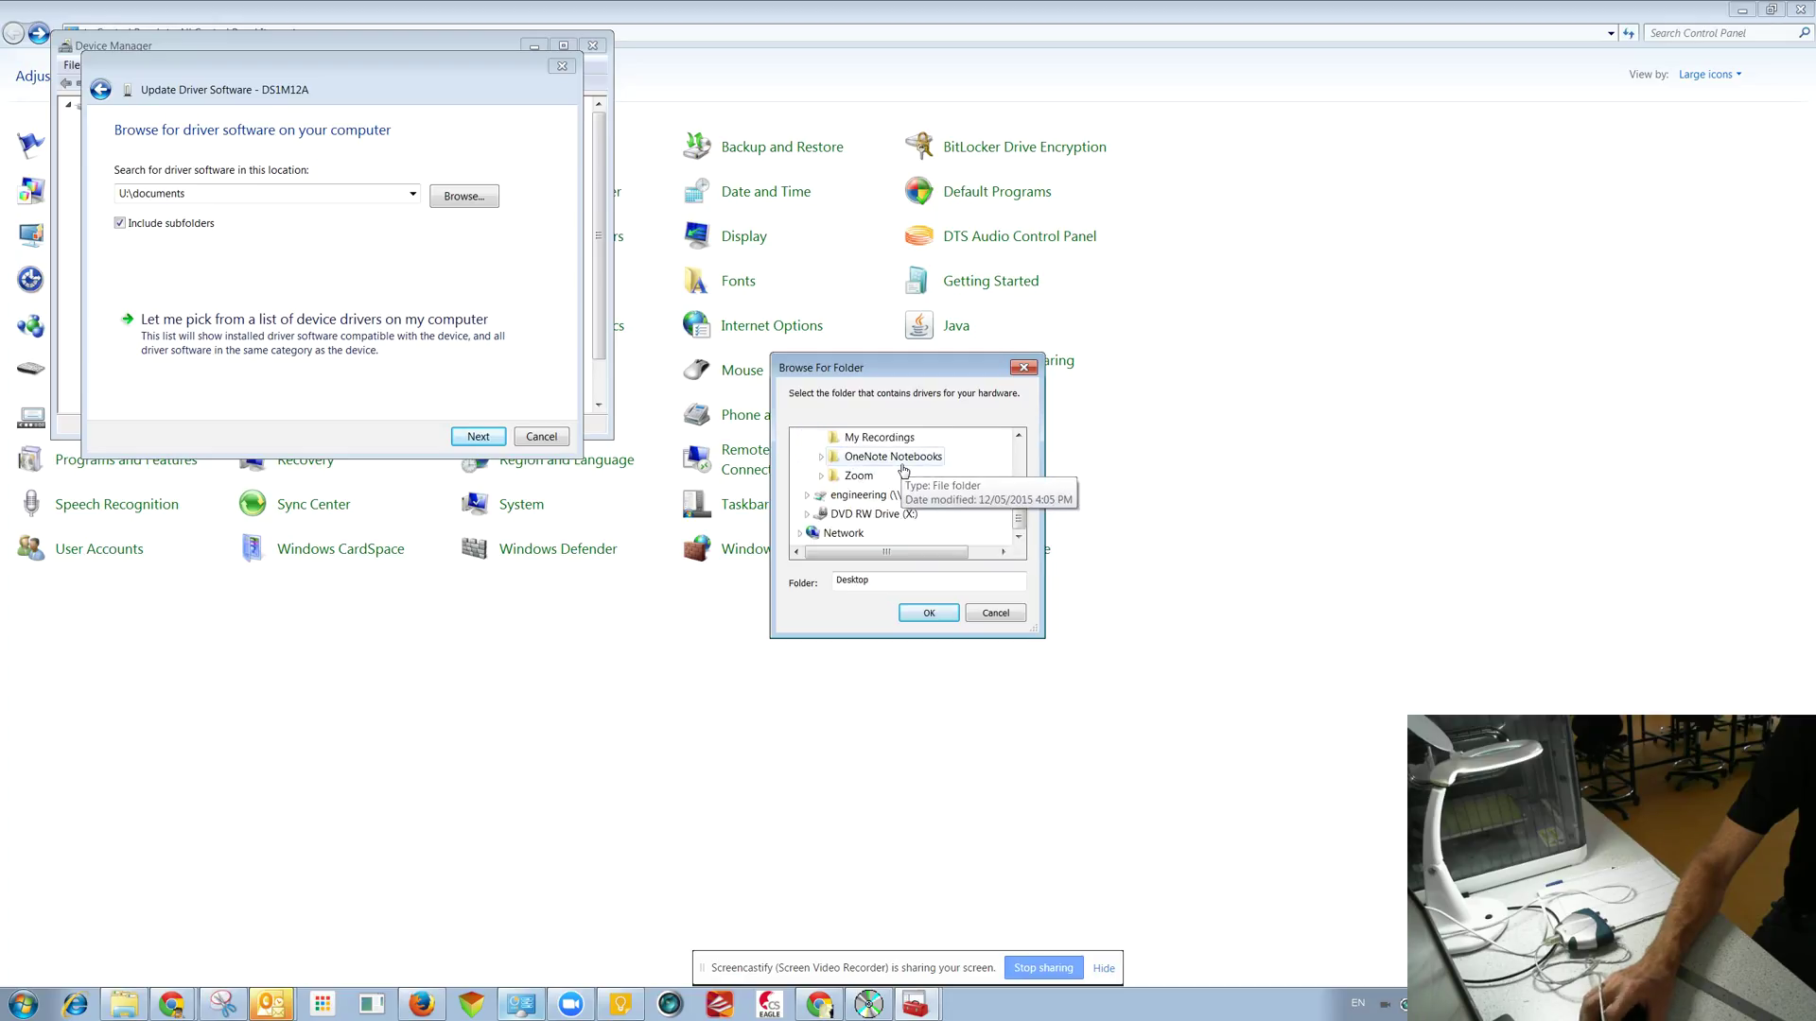
scroll(903, 470, "up", 2)
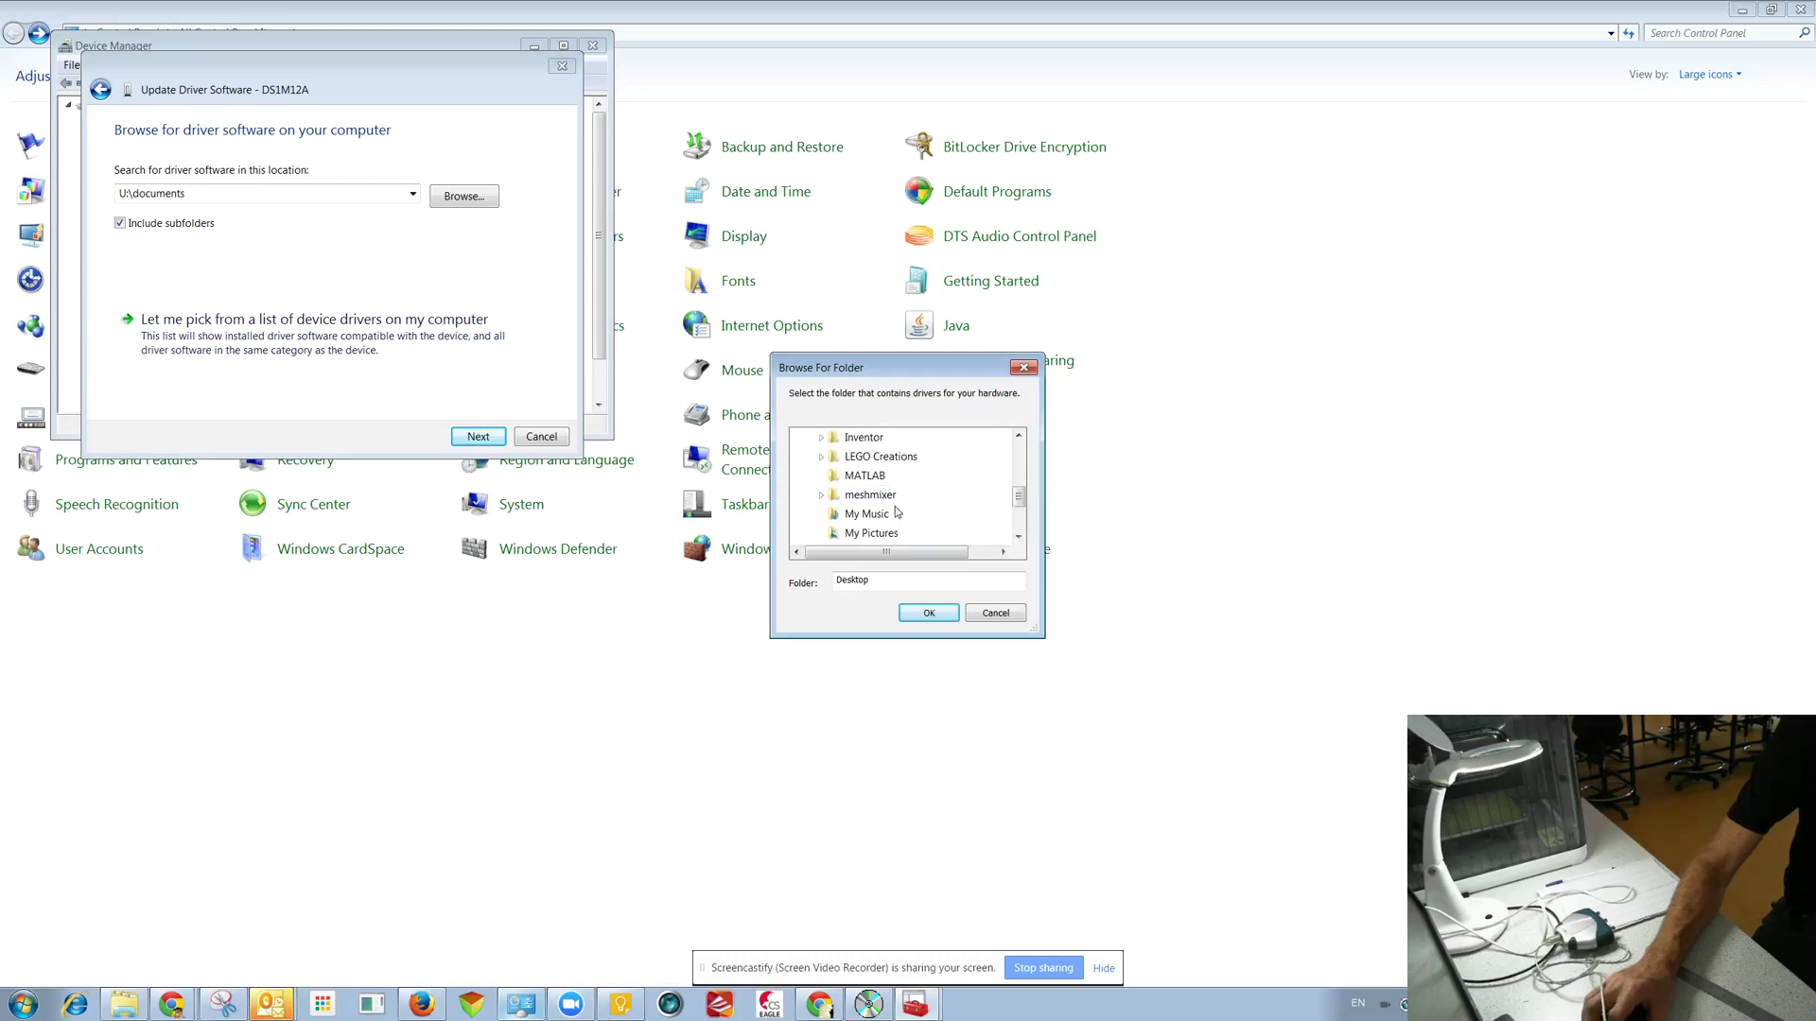
scroll(897, 511, "down", 3)
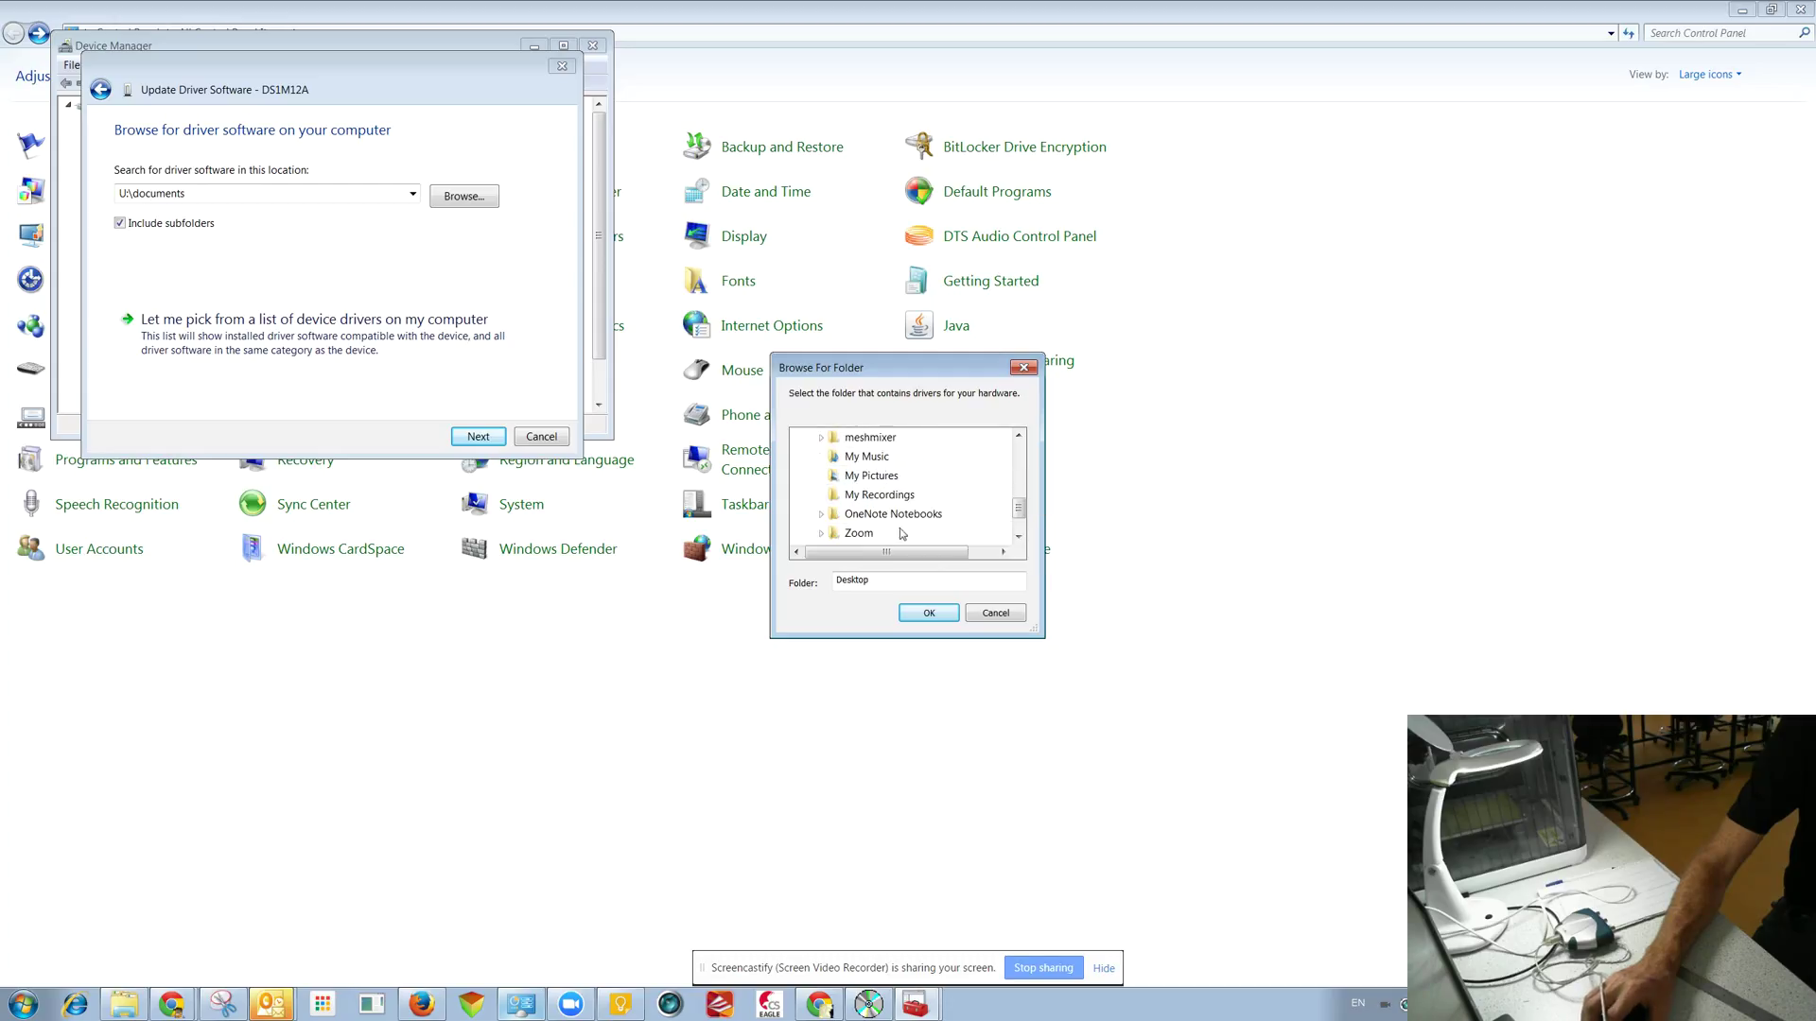
scroll(894, 523, "up", 3)
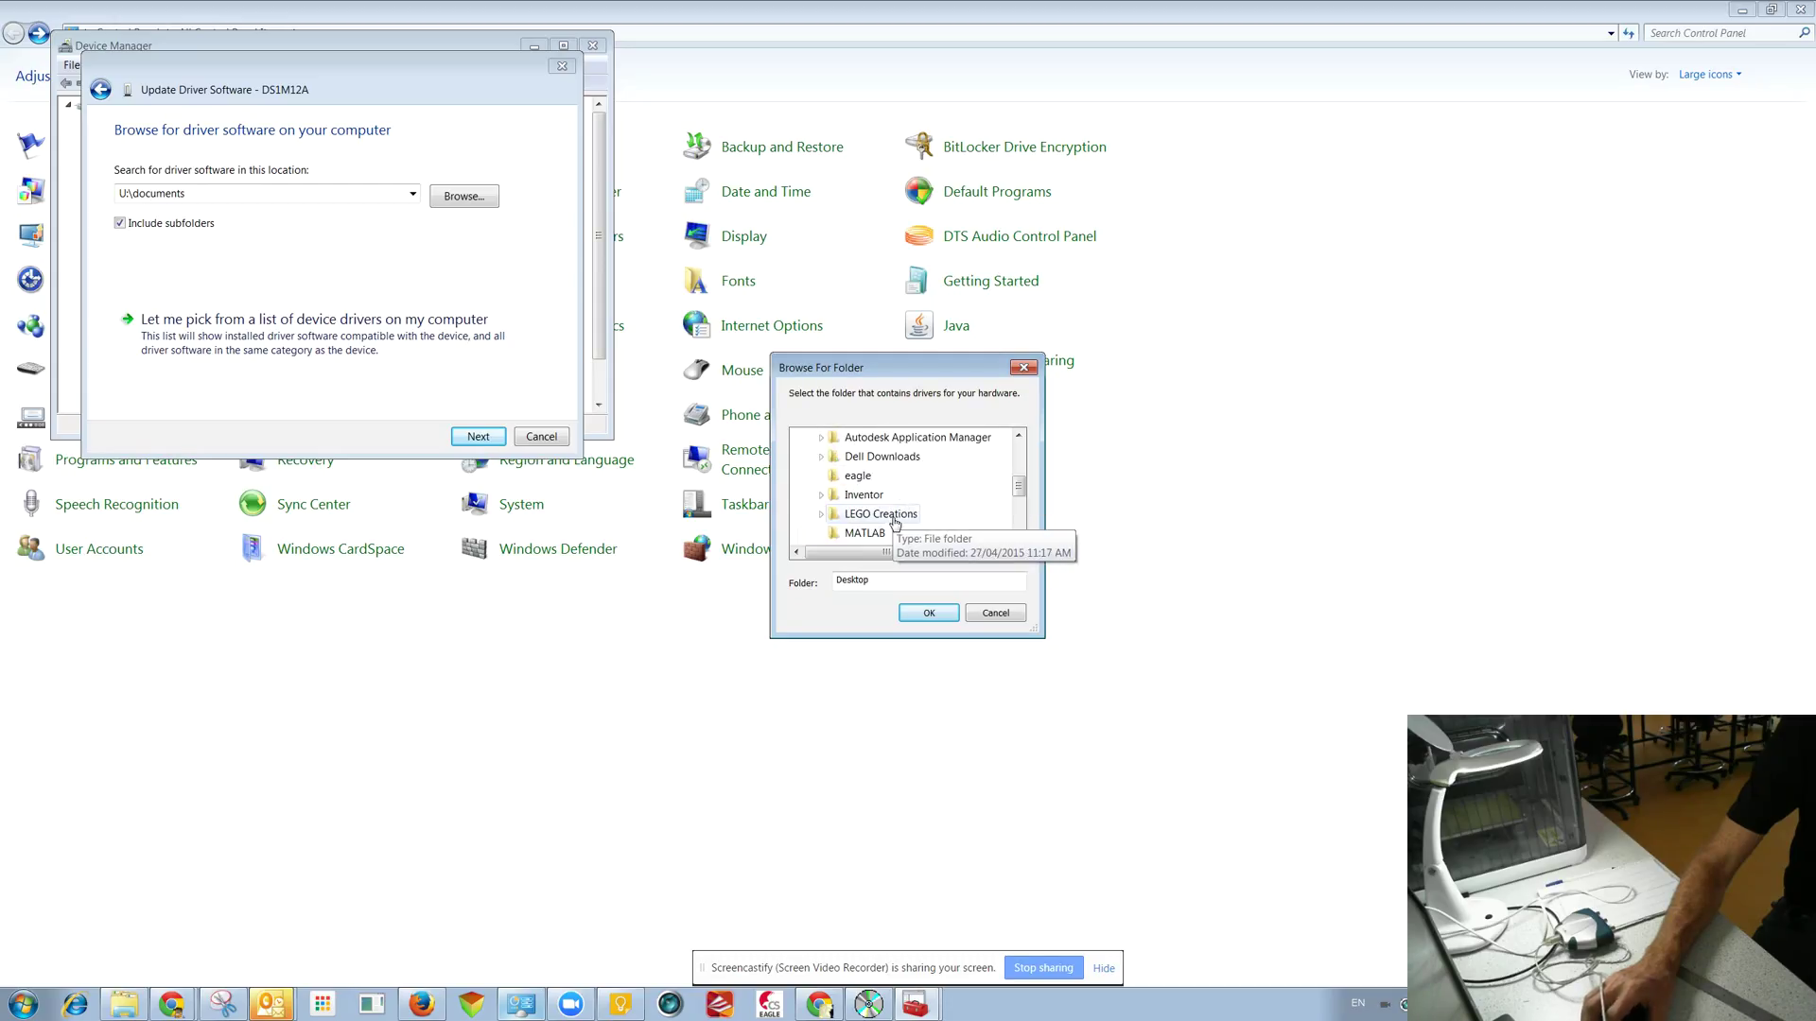
scroll(918, 483, "up", 1)
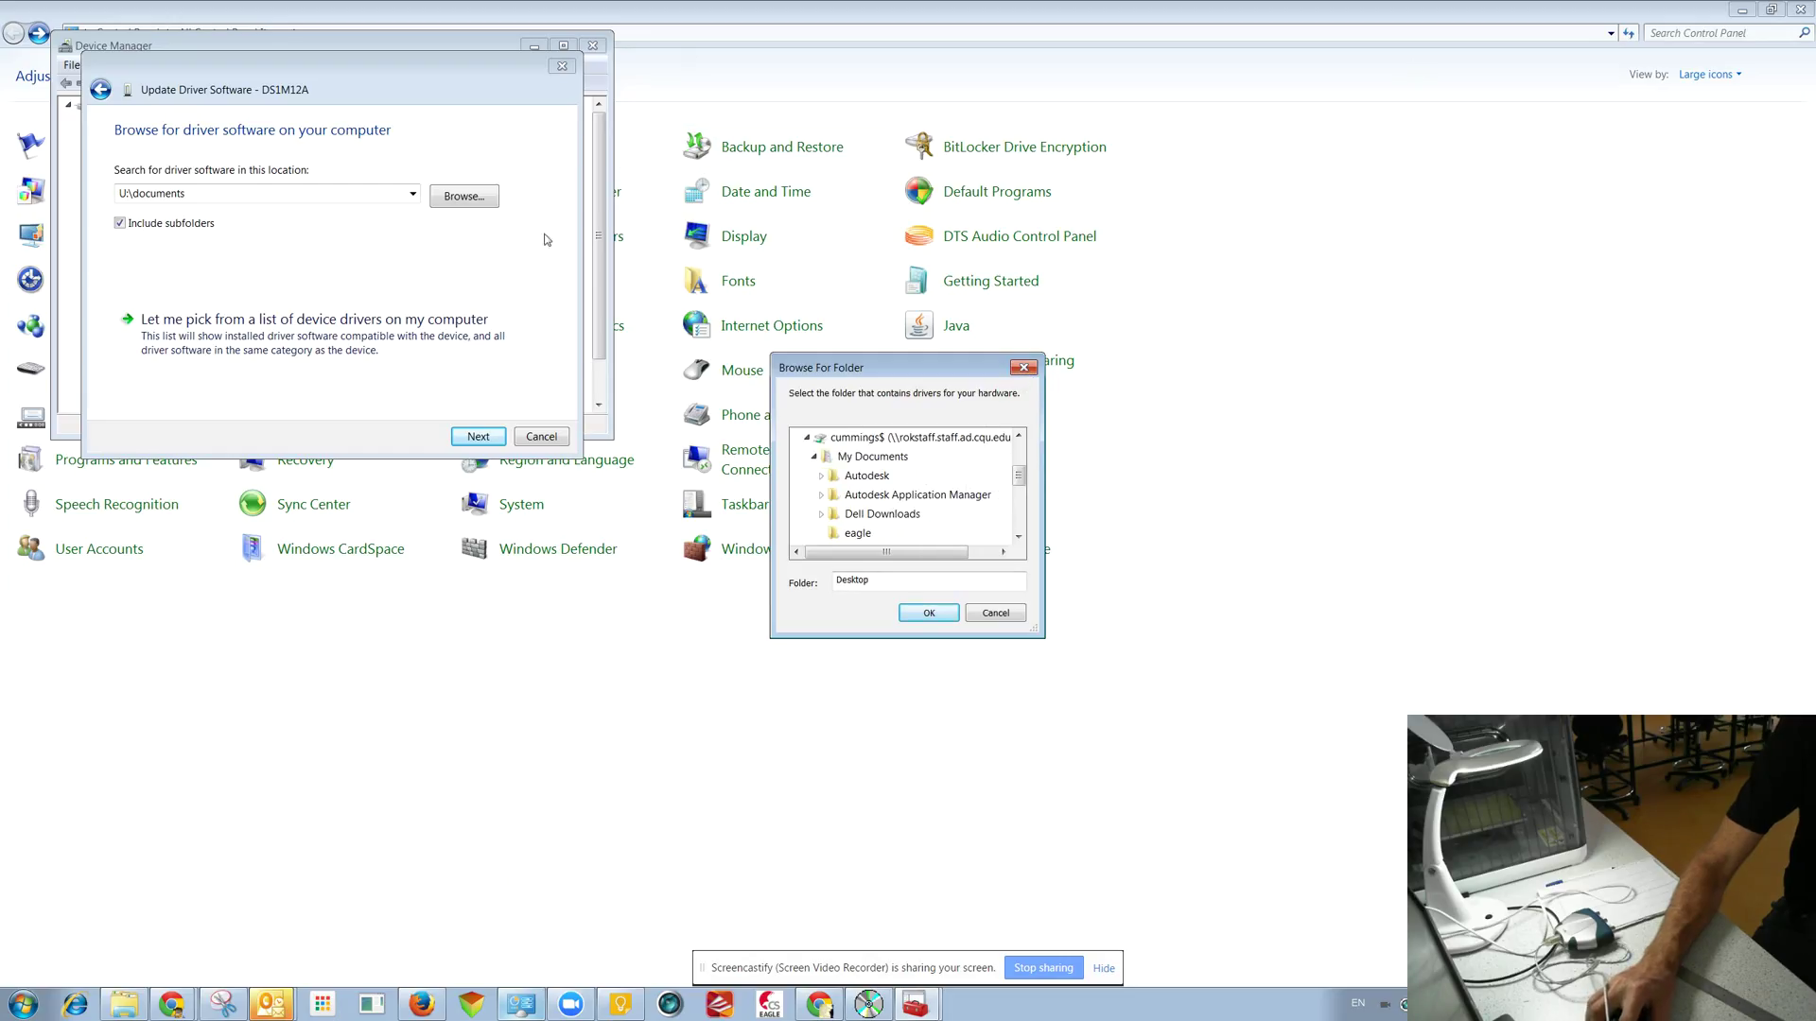
left_click(124, 1004)
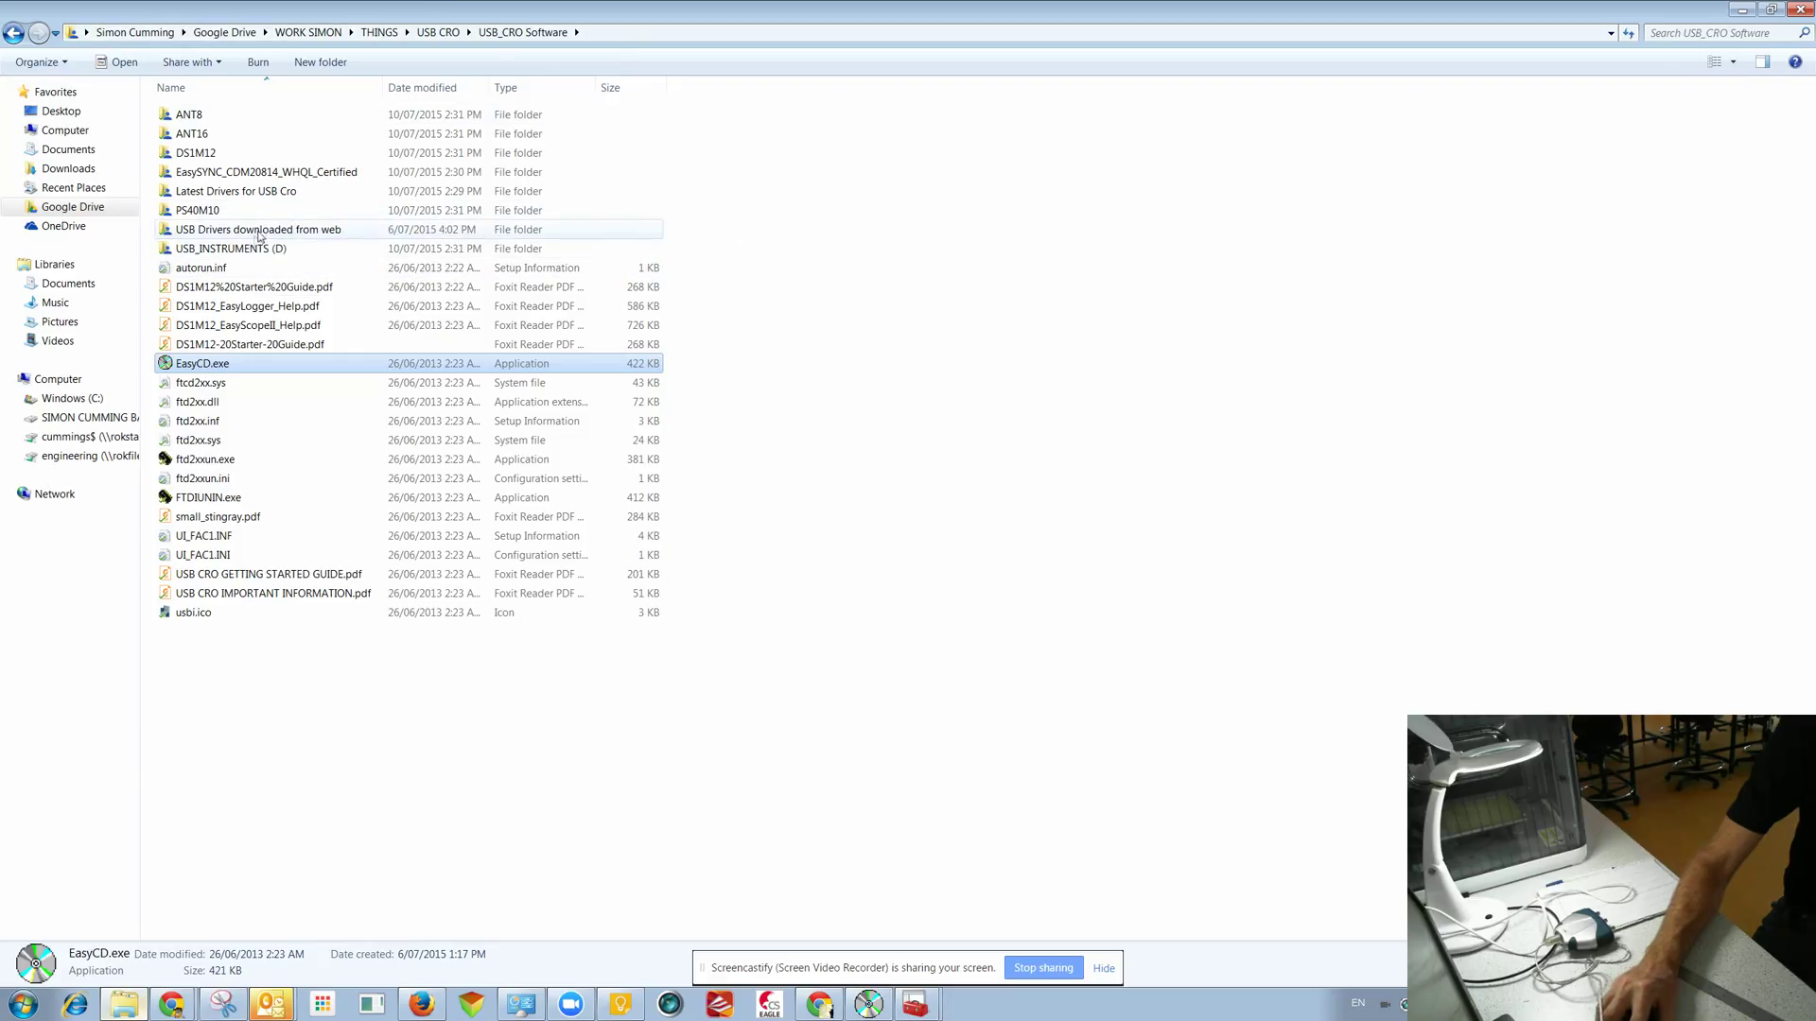
Step: Copy the EasySYNC_CDM20814_WHQL_Certified folder from Latest Drivers for USB Cro
double_click(224, 193)
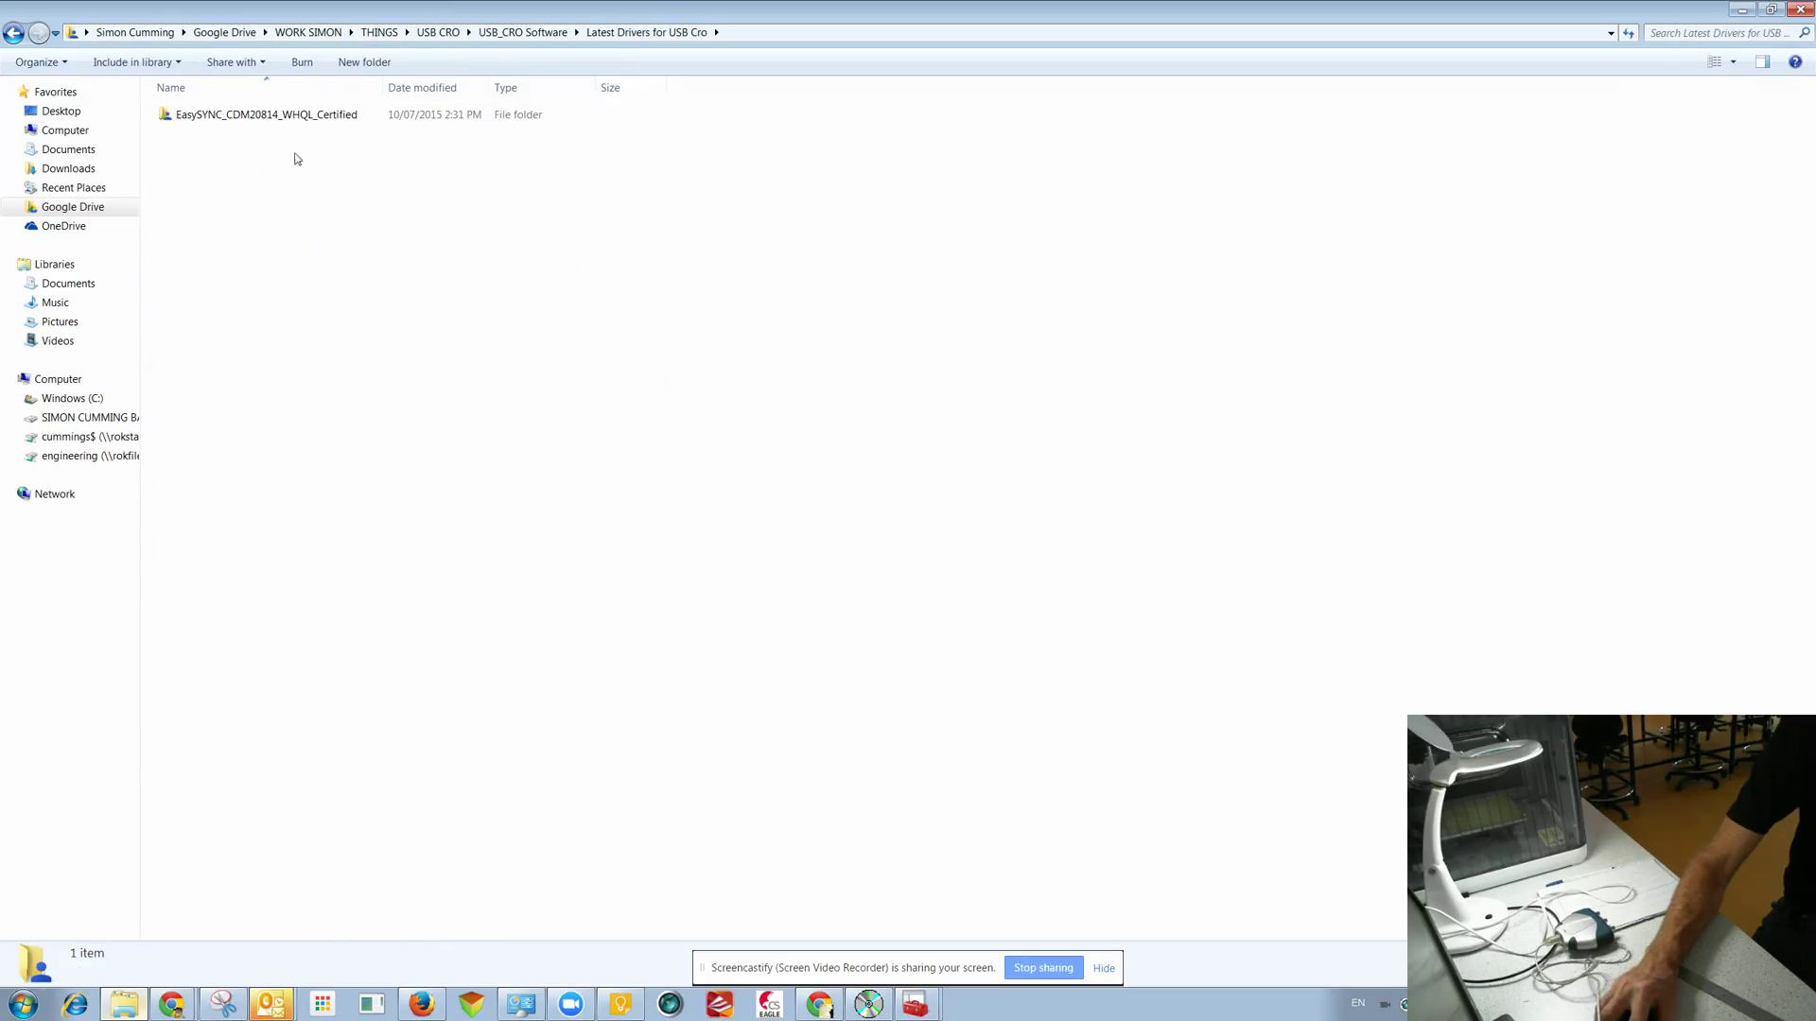
double_click(275, 119)
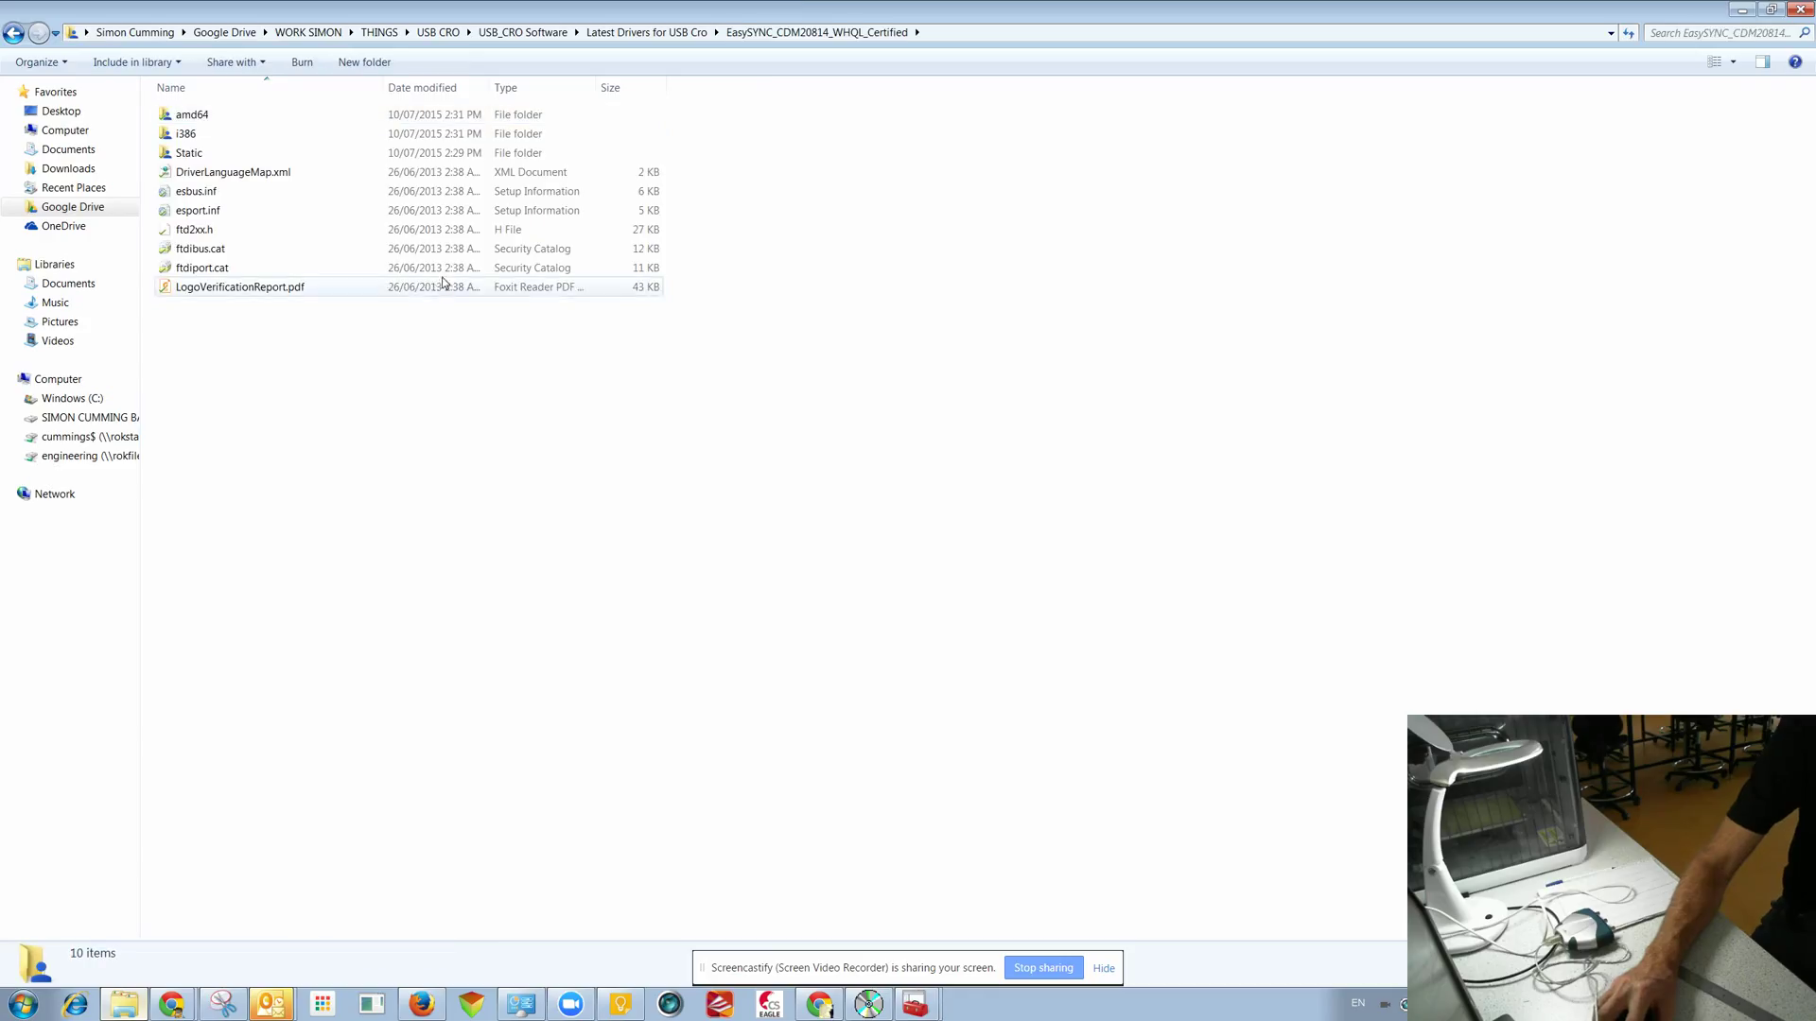
left_click(647, 32)
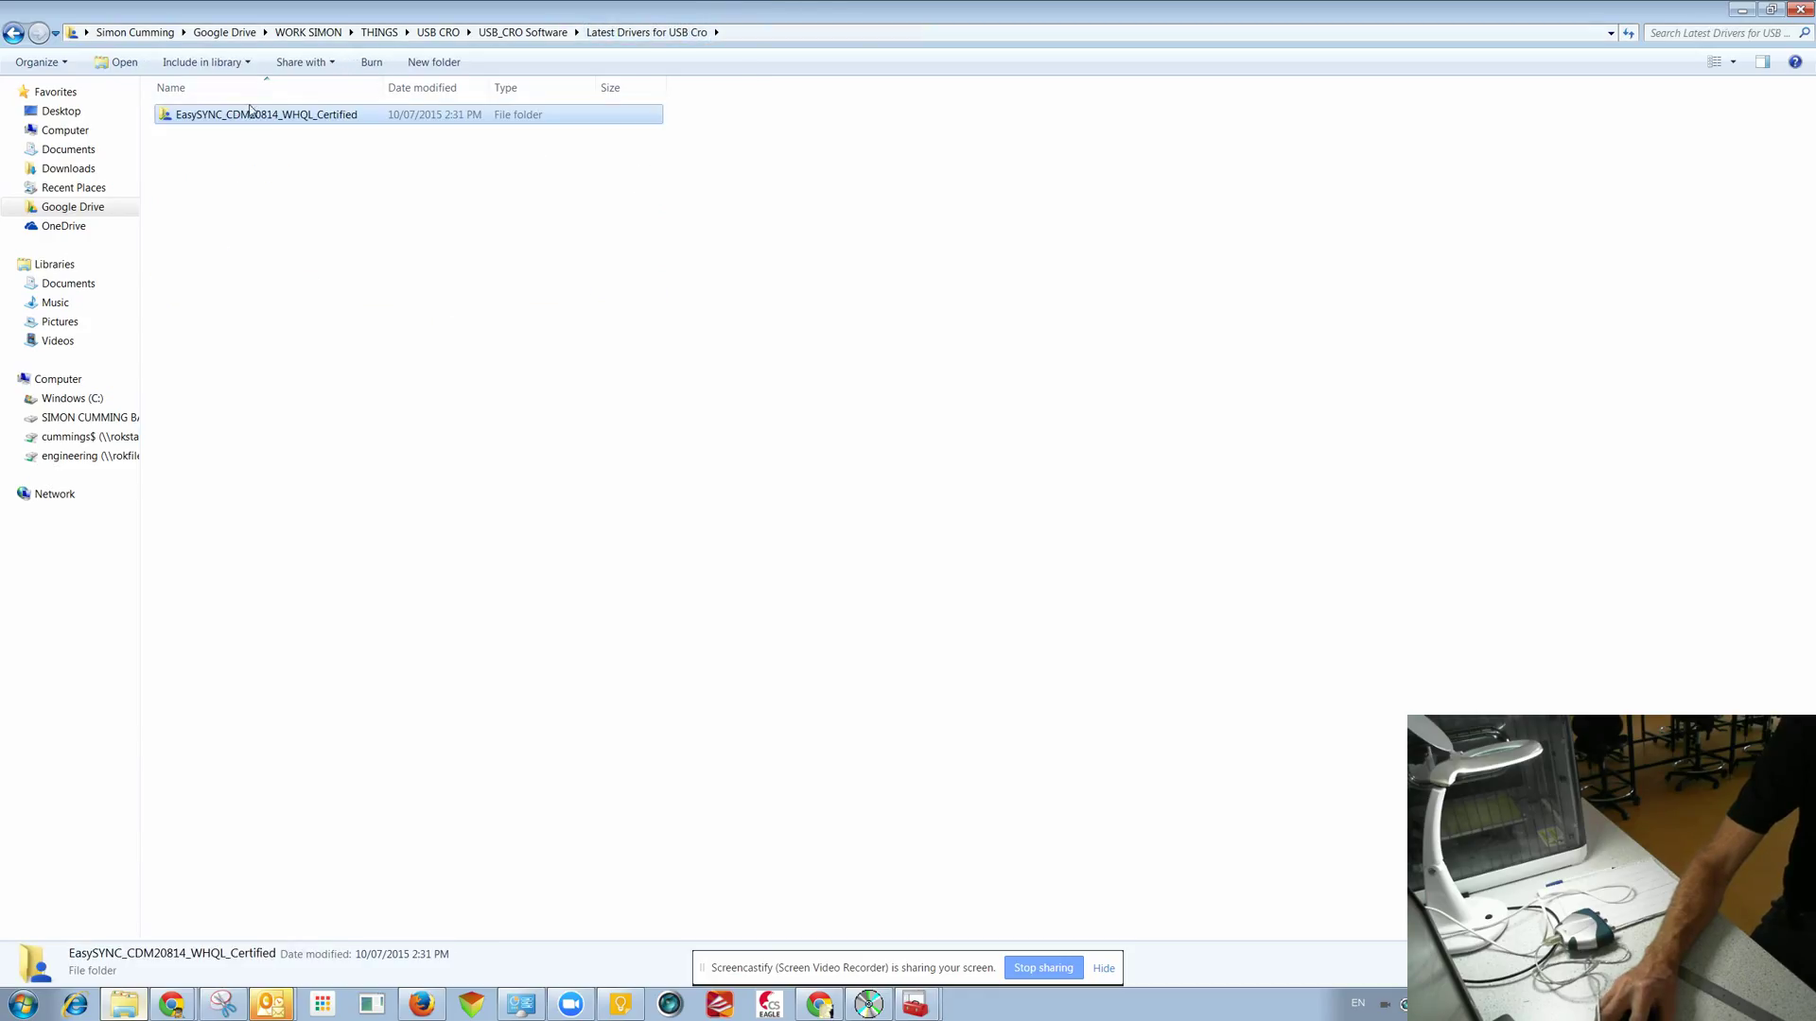
right_click(264, 113)
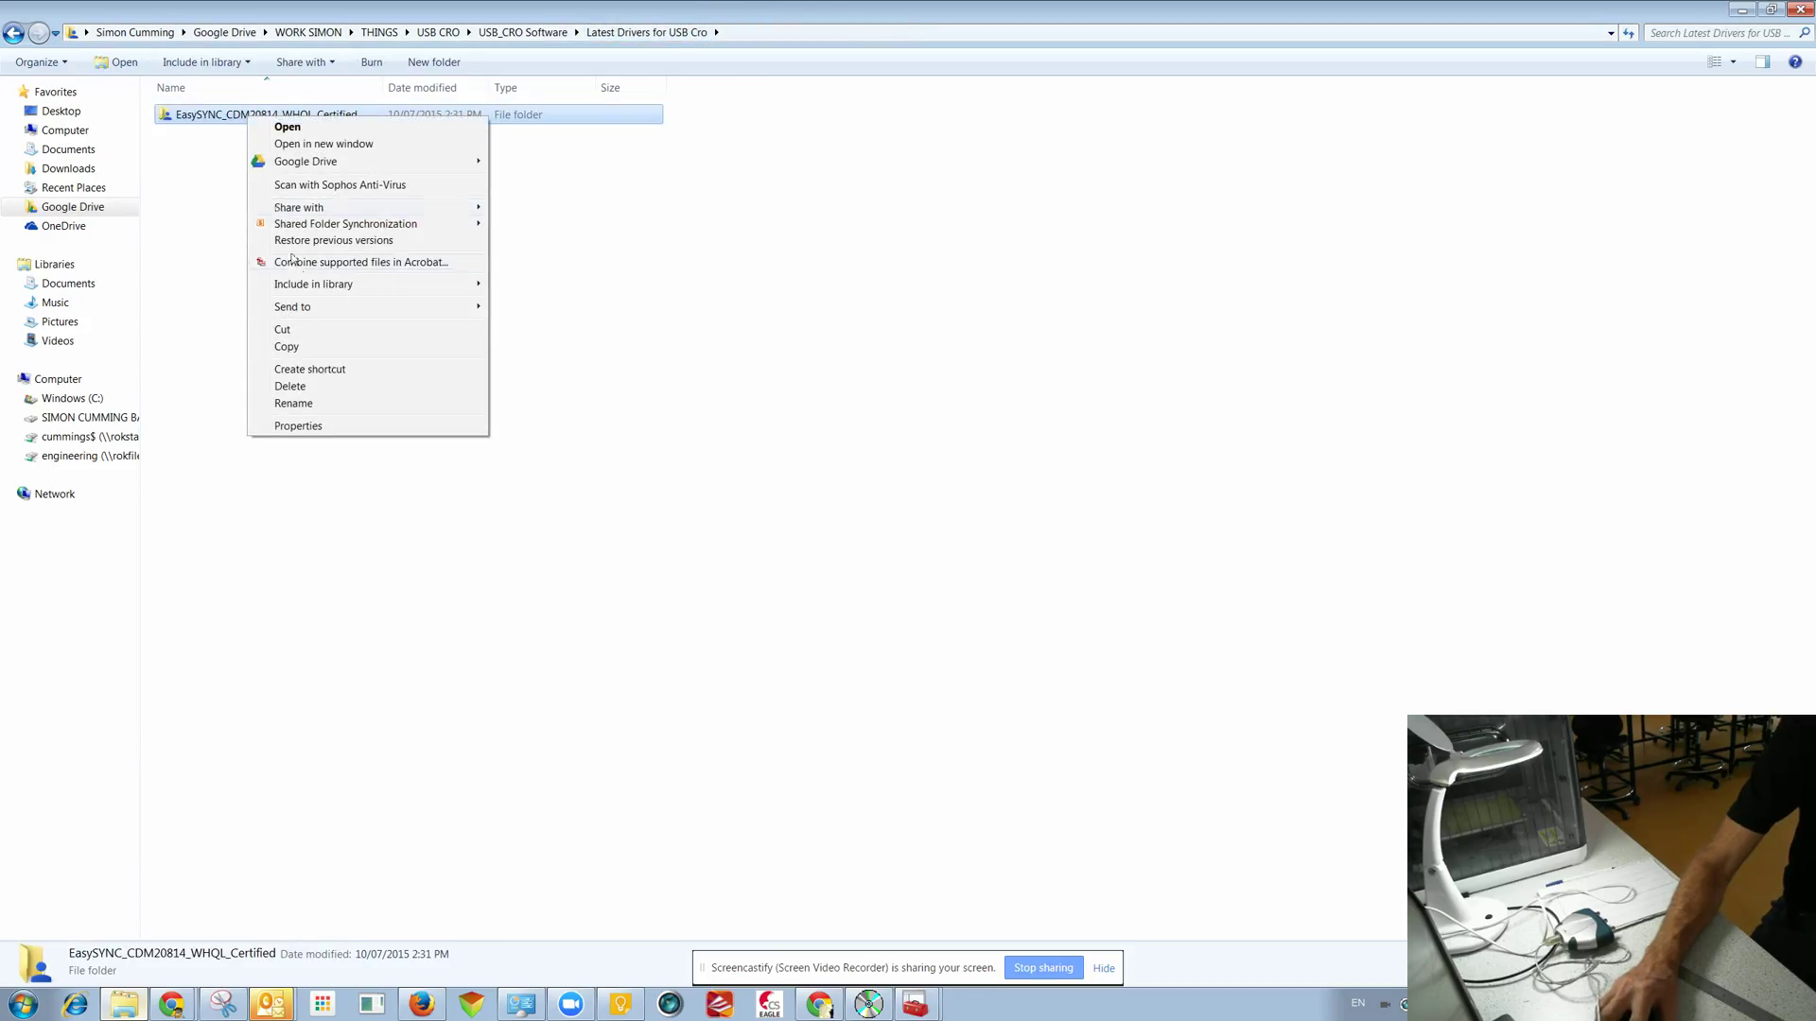
left_click(305, 348)
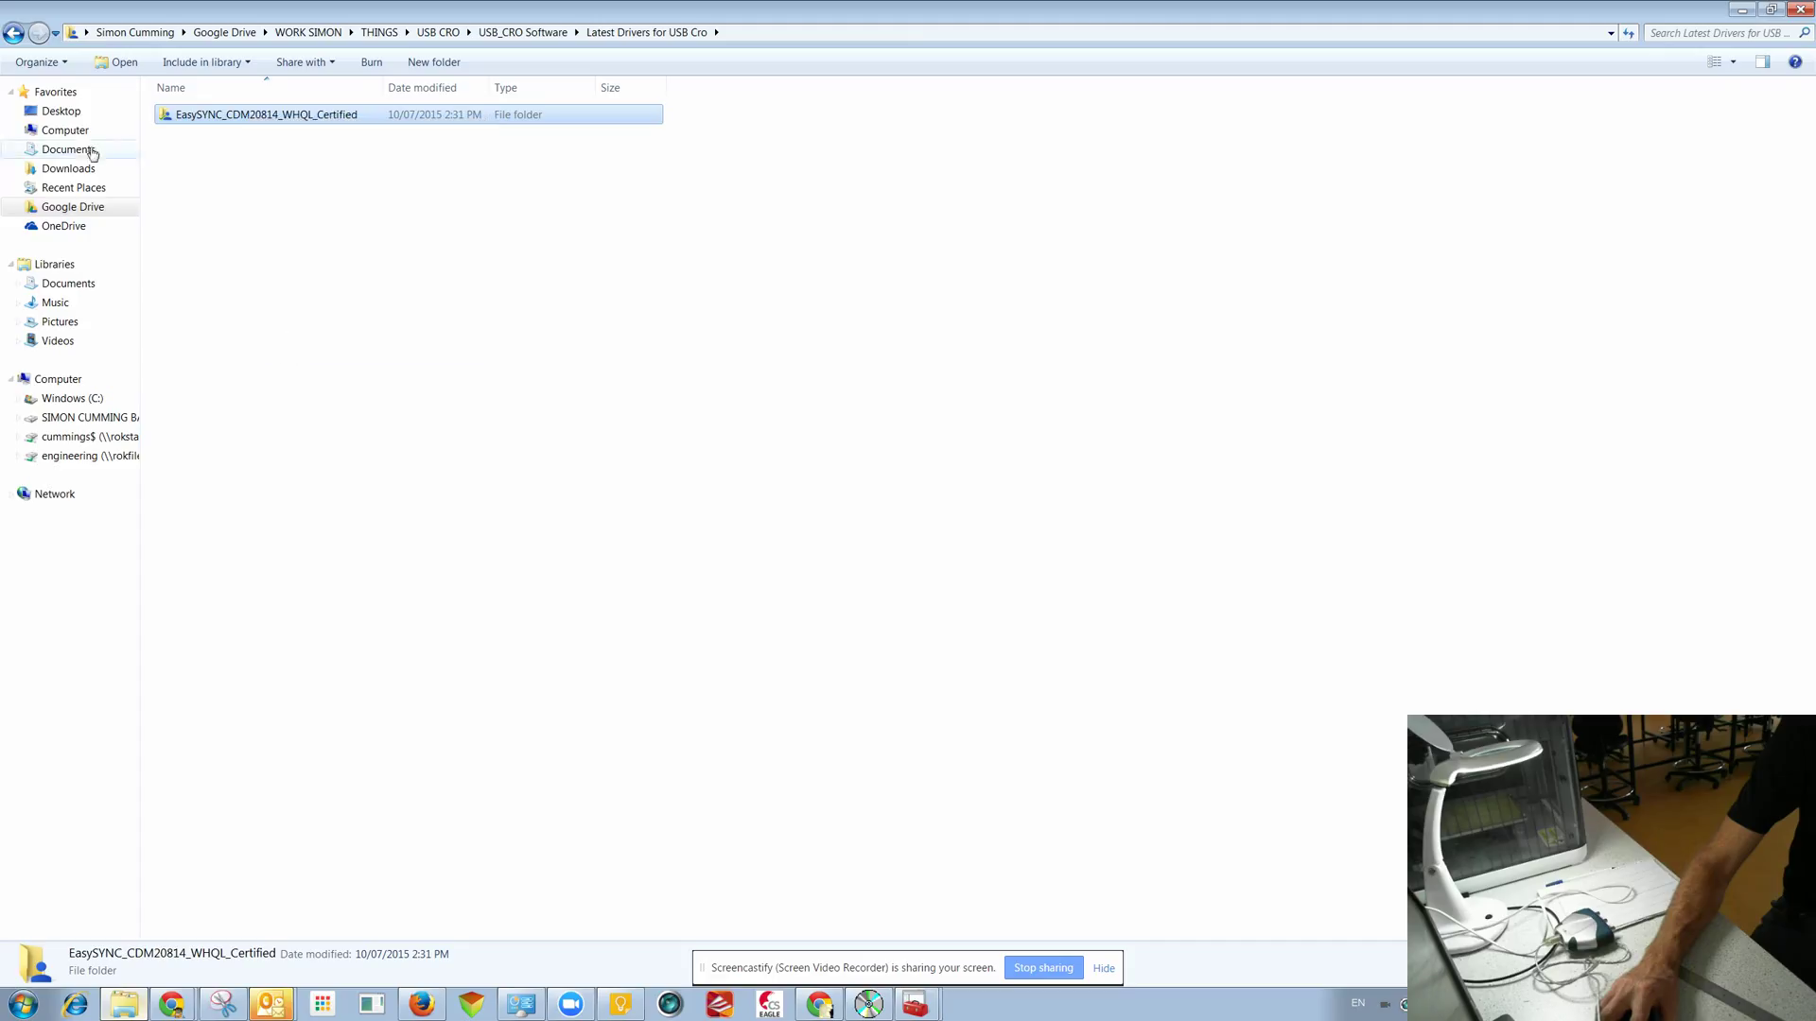
Step: Paste the EasySYNC folder into OneDrive and return to Device Manager's driver folder browser
left_click(66, 225)
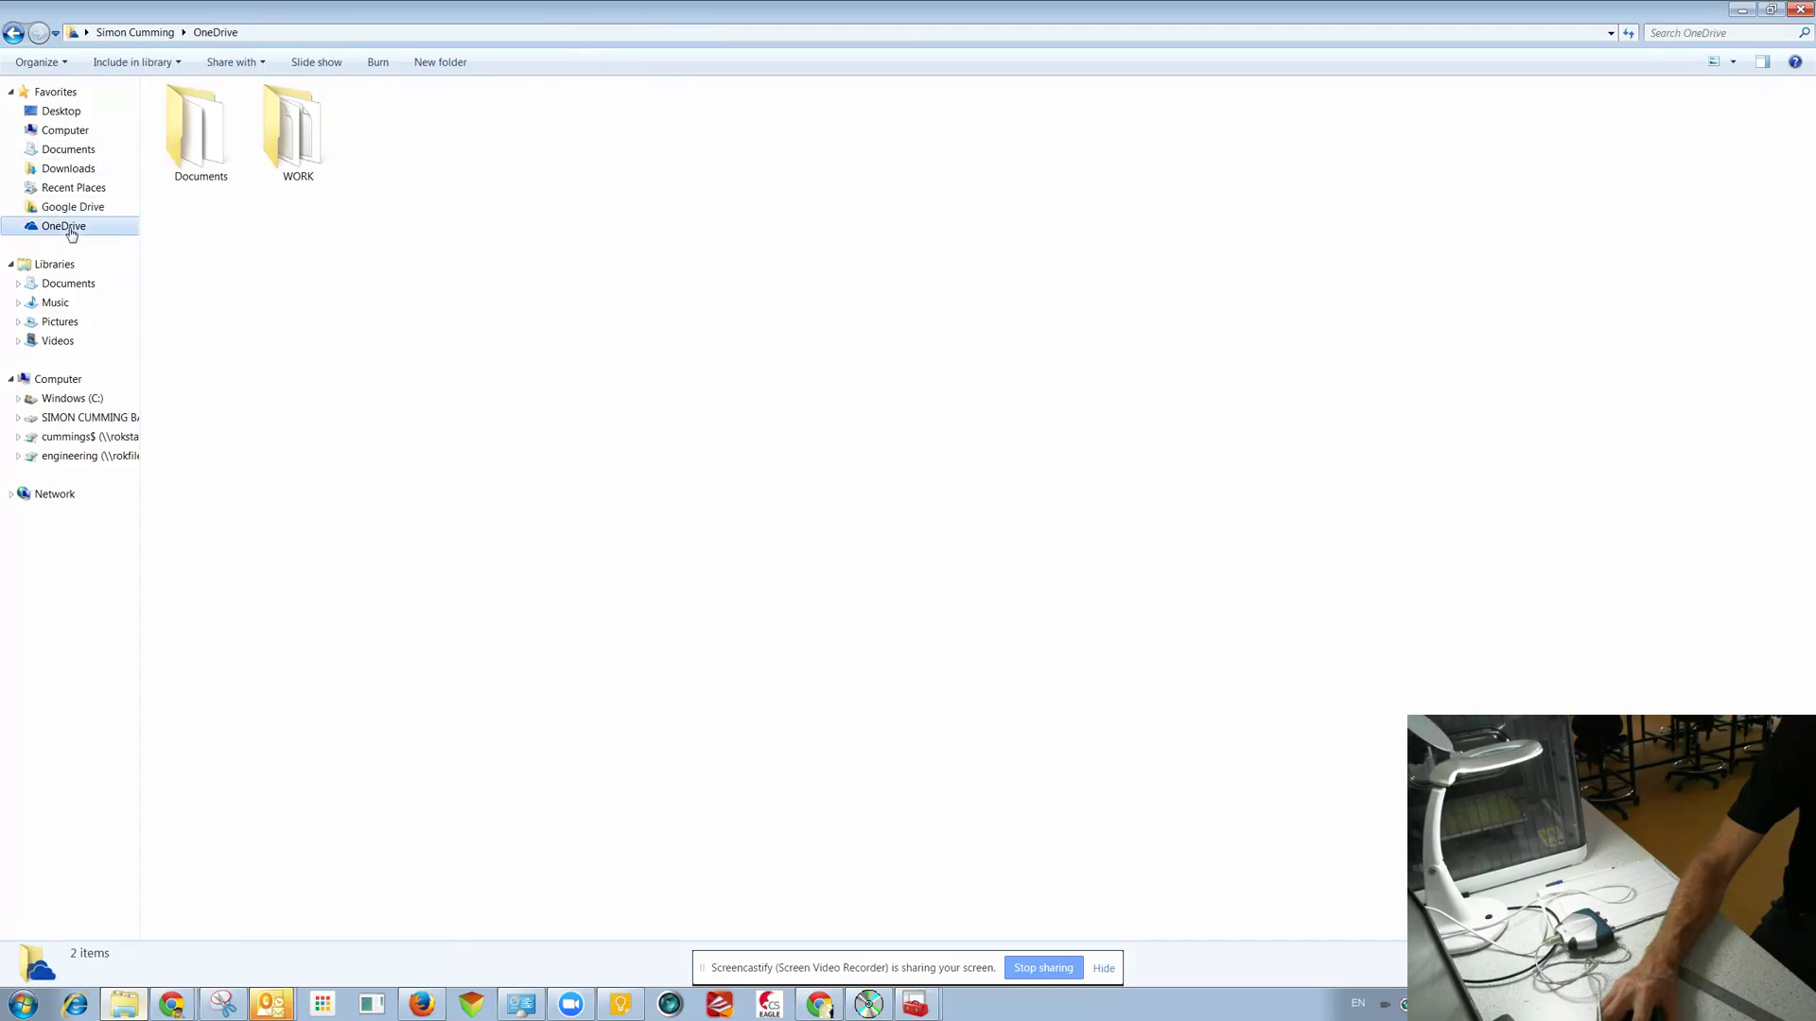
right_click(342, 356)
left_click(380, 461)
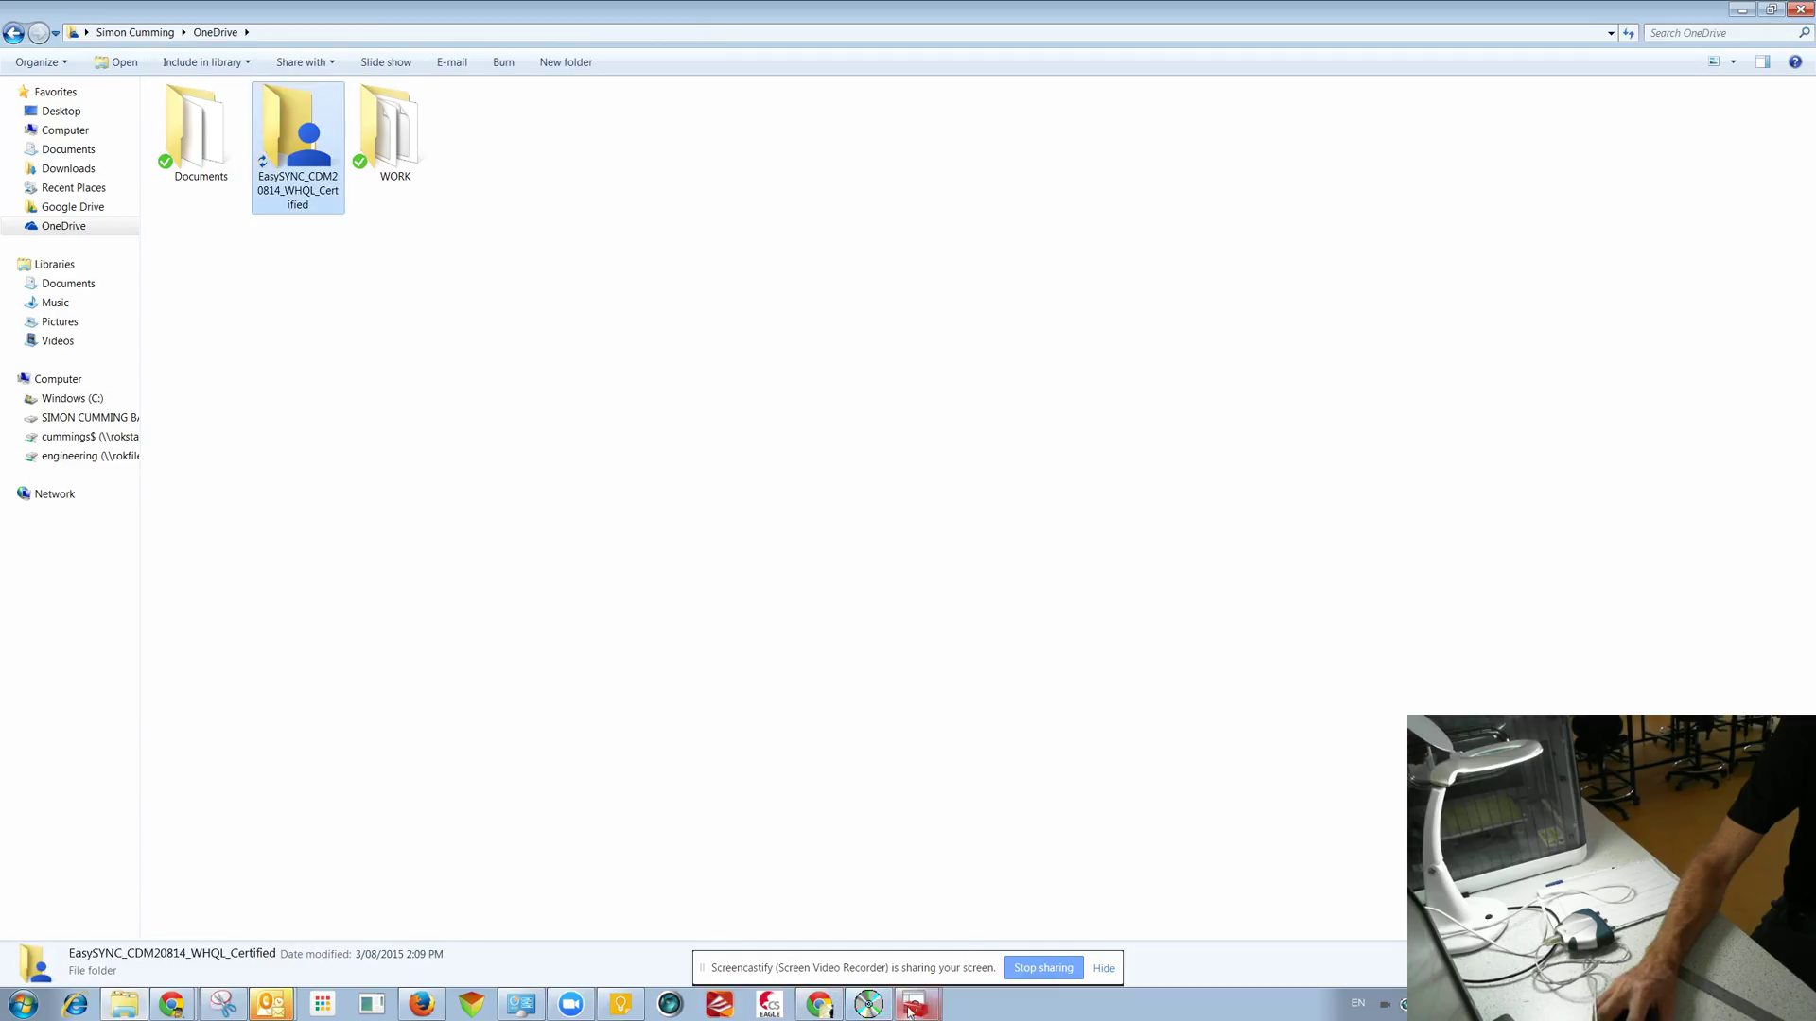
left_click(873, 1007)
left_click(870, 970)
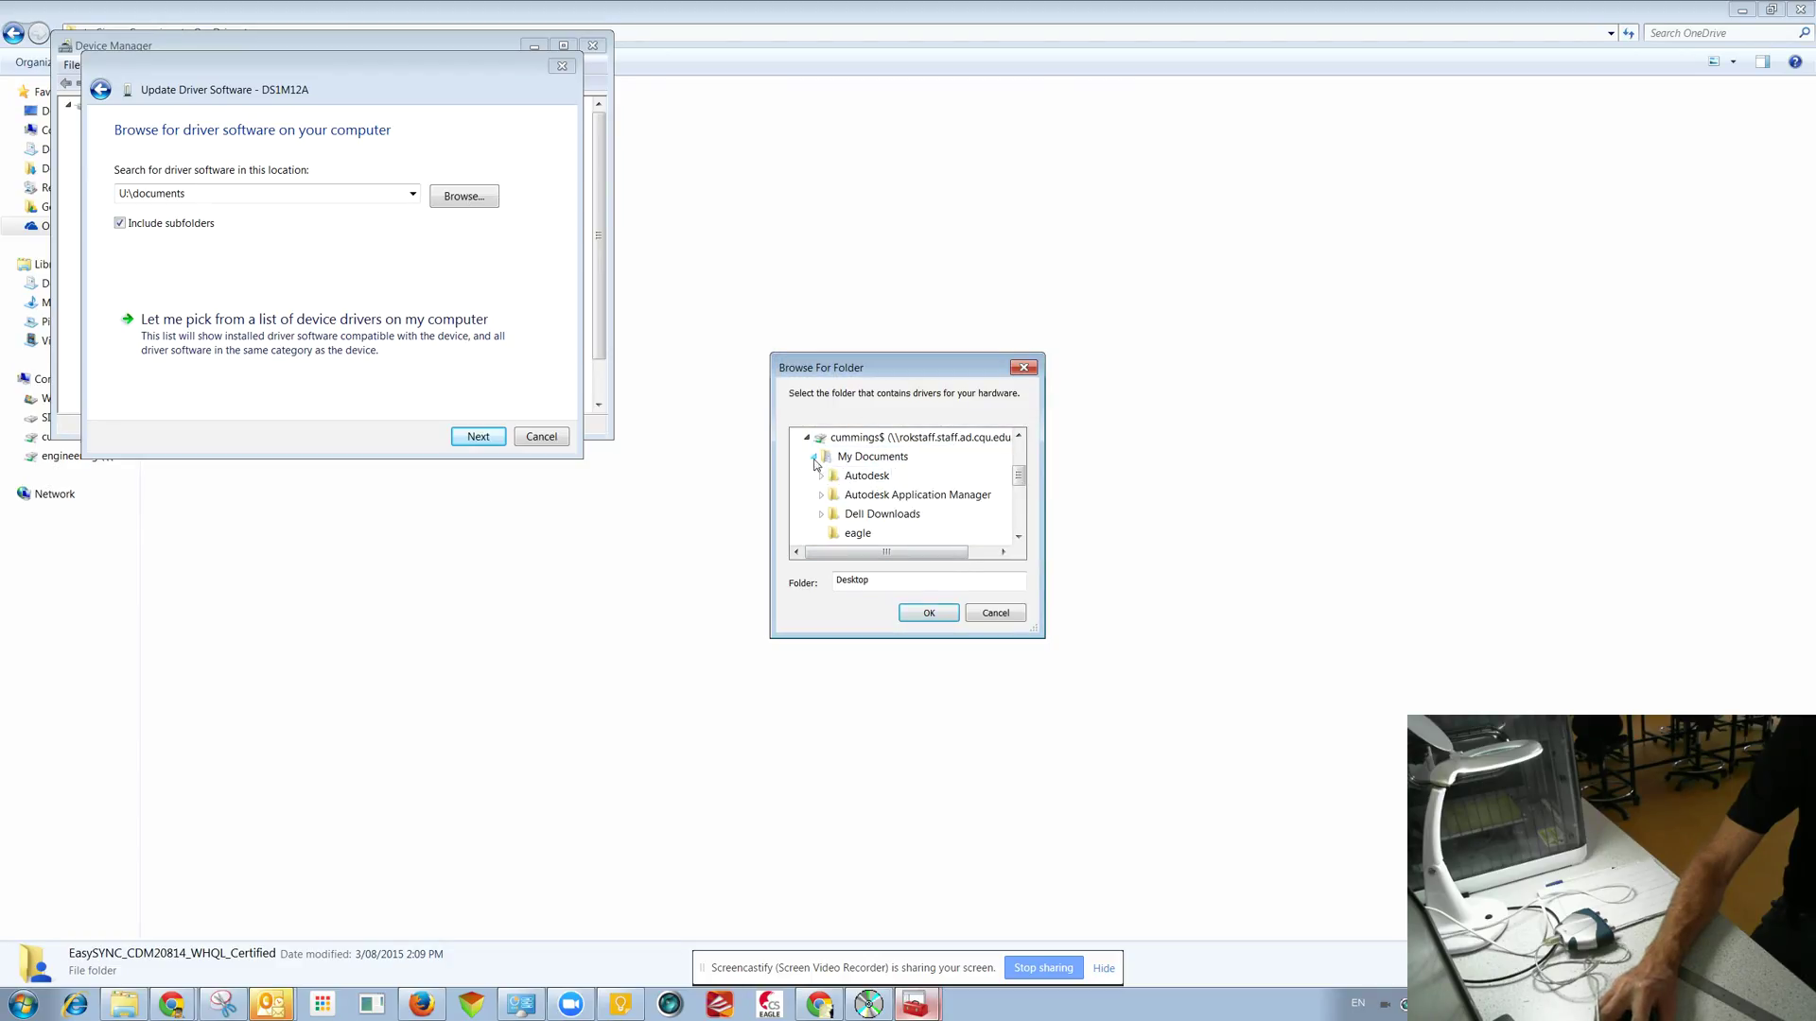
Step: Look through My Documents and the network home drive in the Browse For Folder tree
left_click(815, 460)
left_click(815, 463)
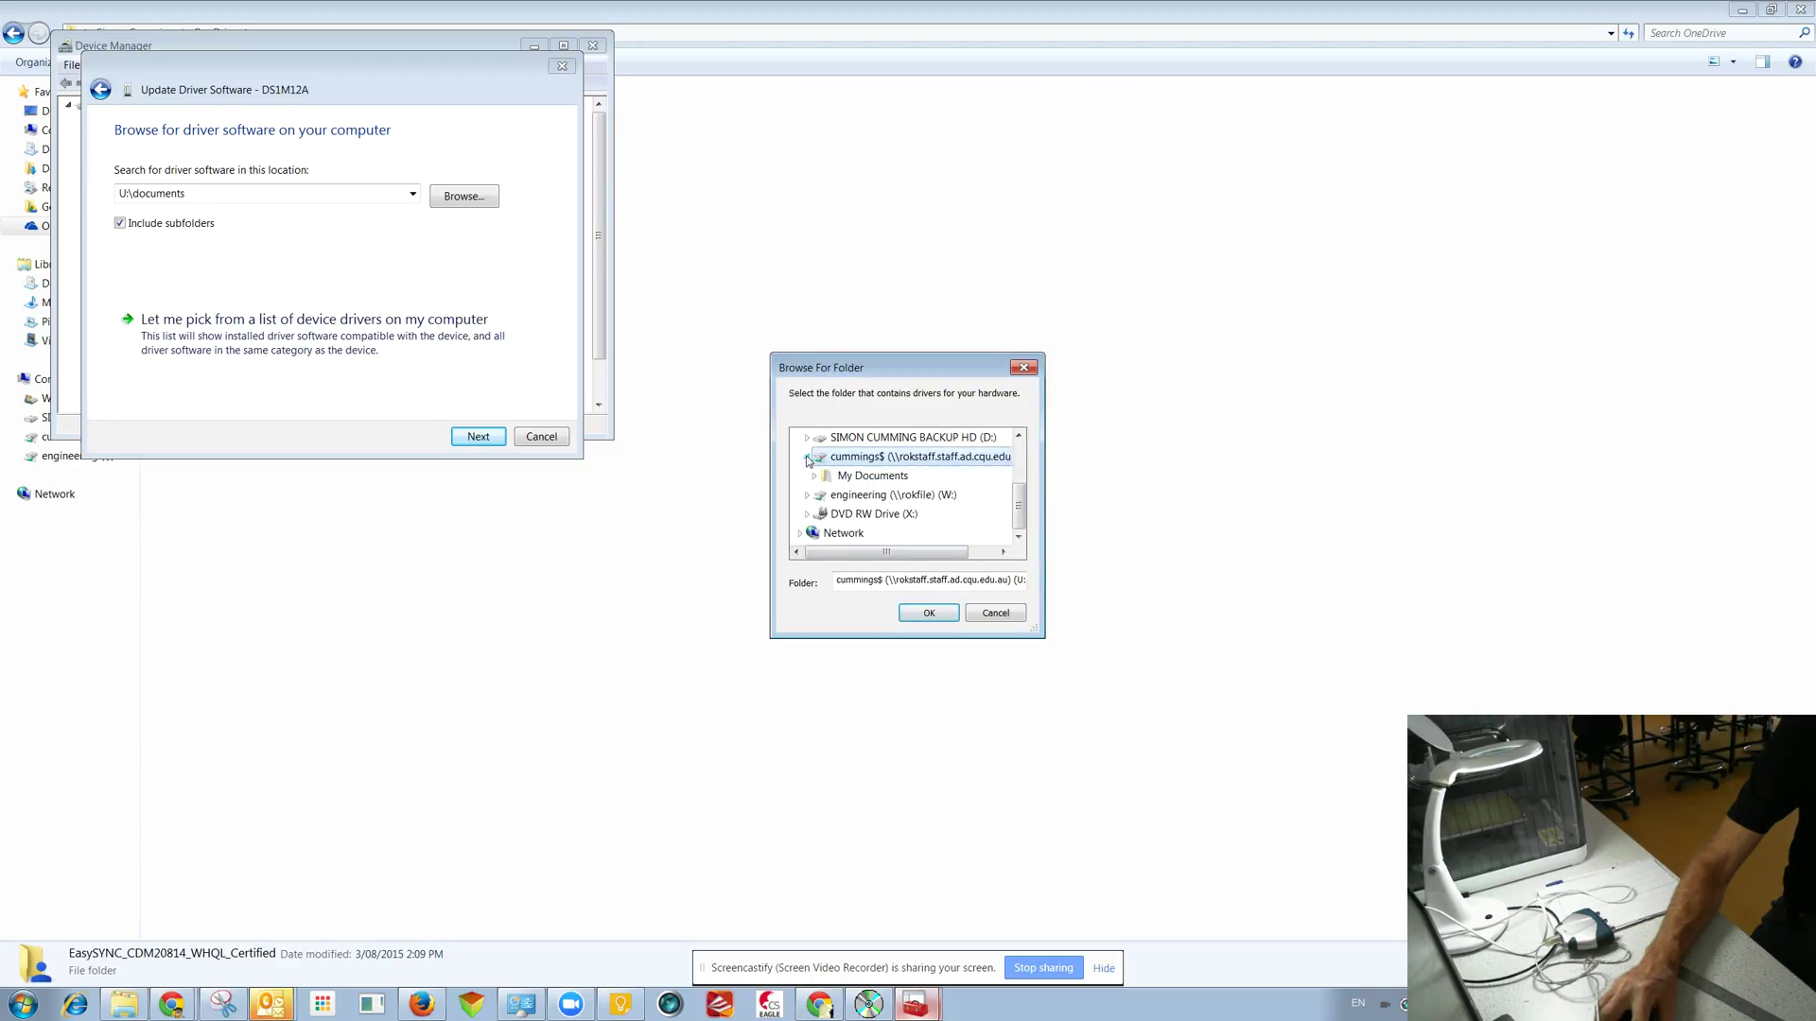
left_click(810, 479)
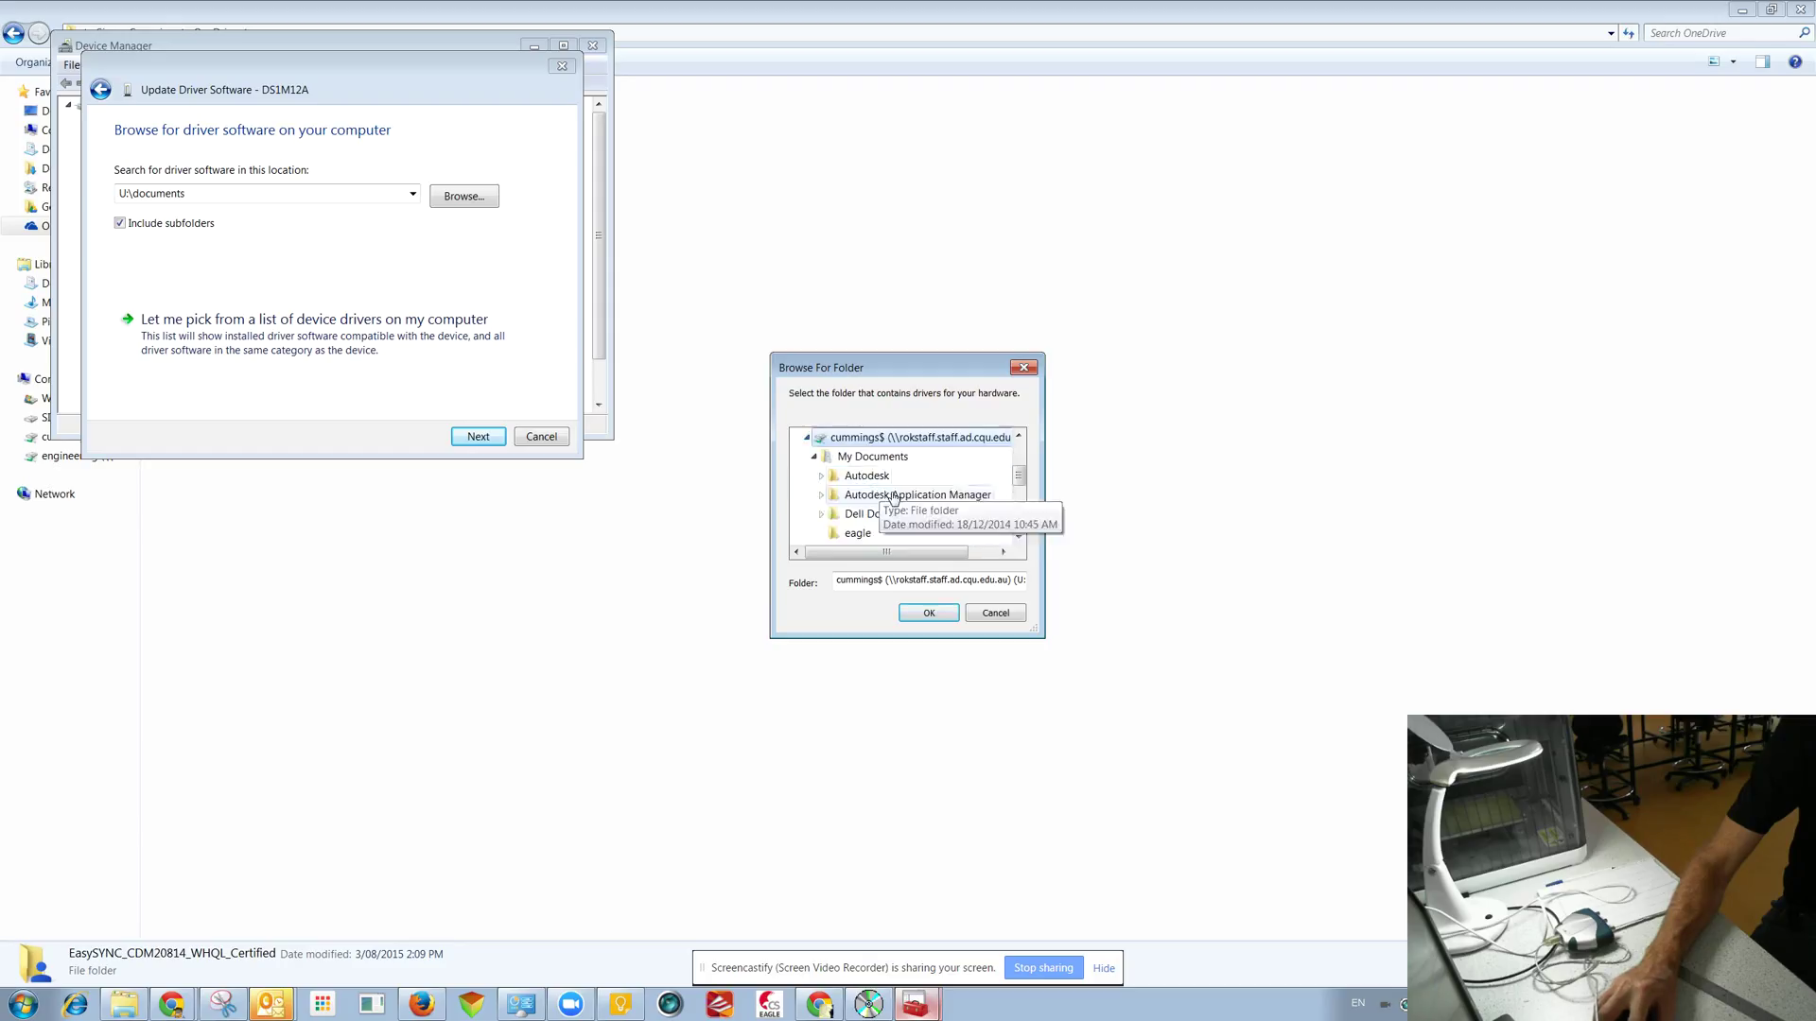
scroll(901, 499, "down", 5)
scroll(907, 495, "up", 2)
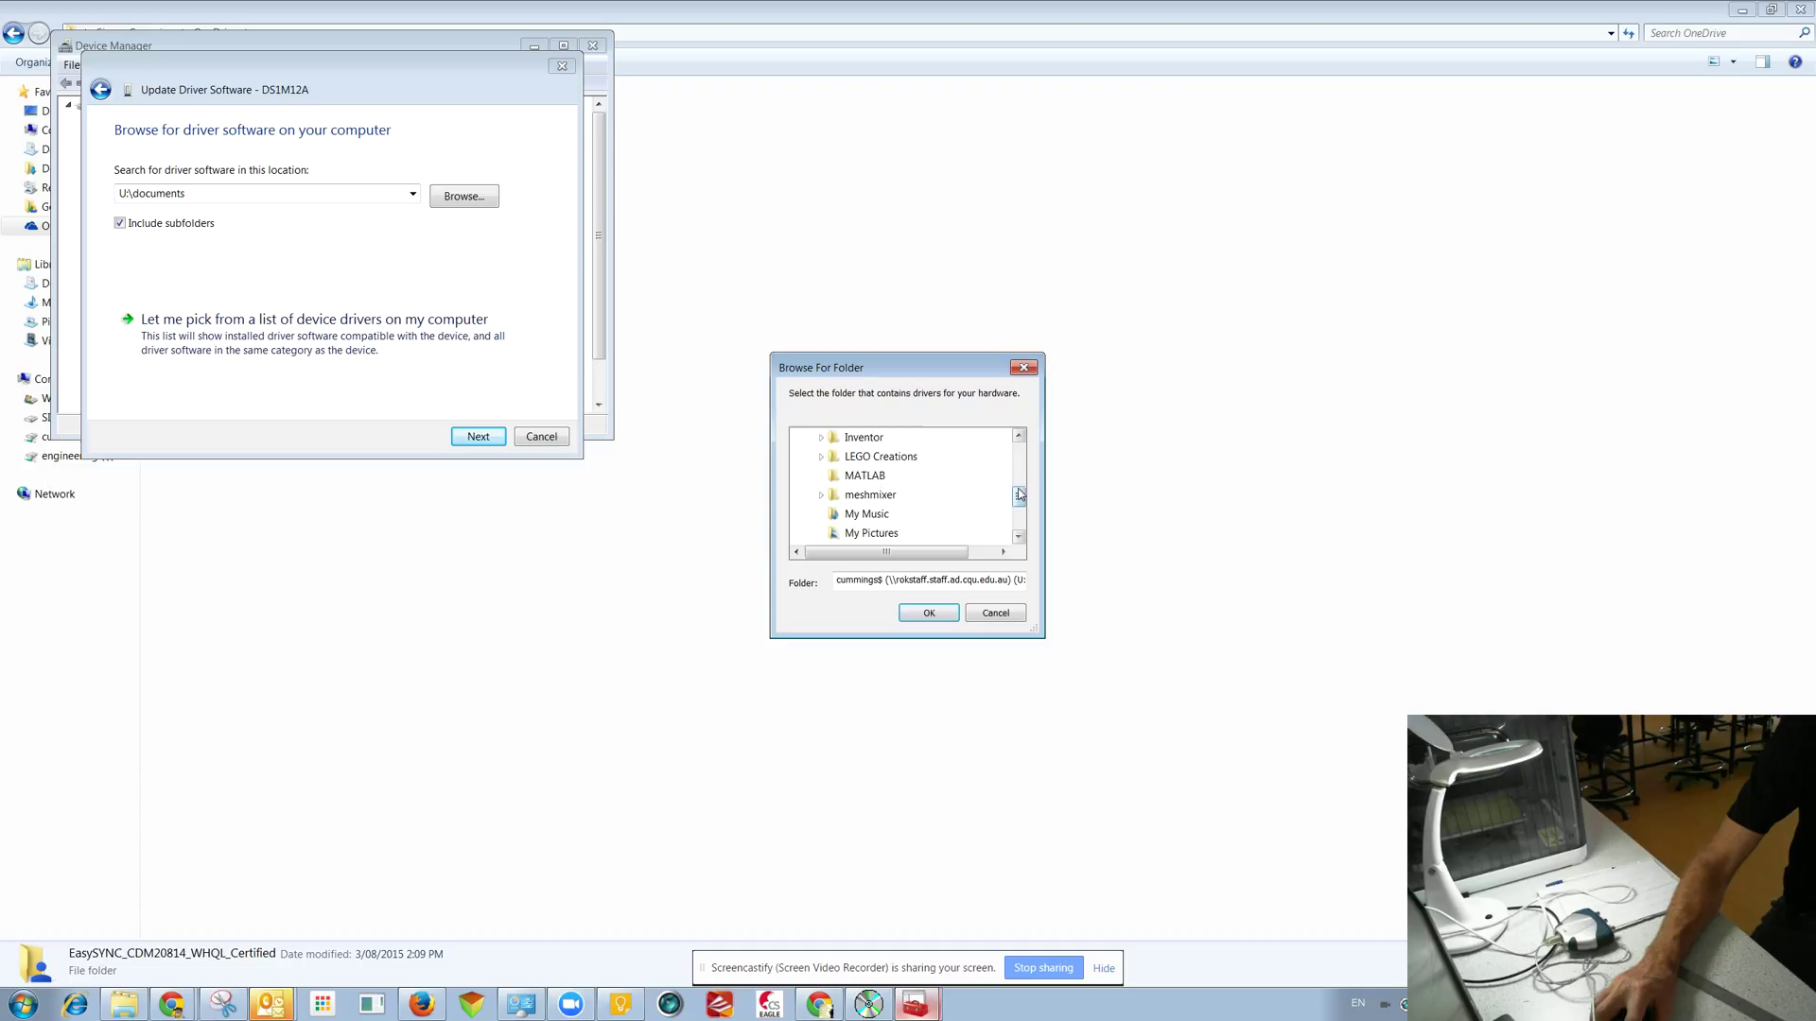
left_click_drag(1018, 496, 1016, 461)
left_click(807, 514)
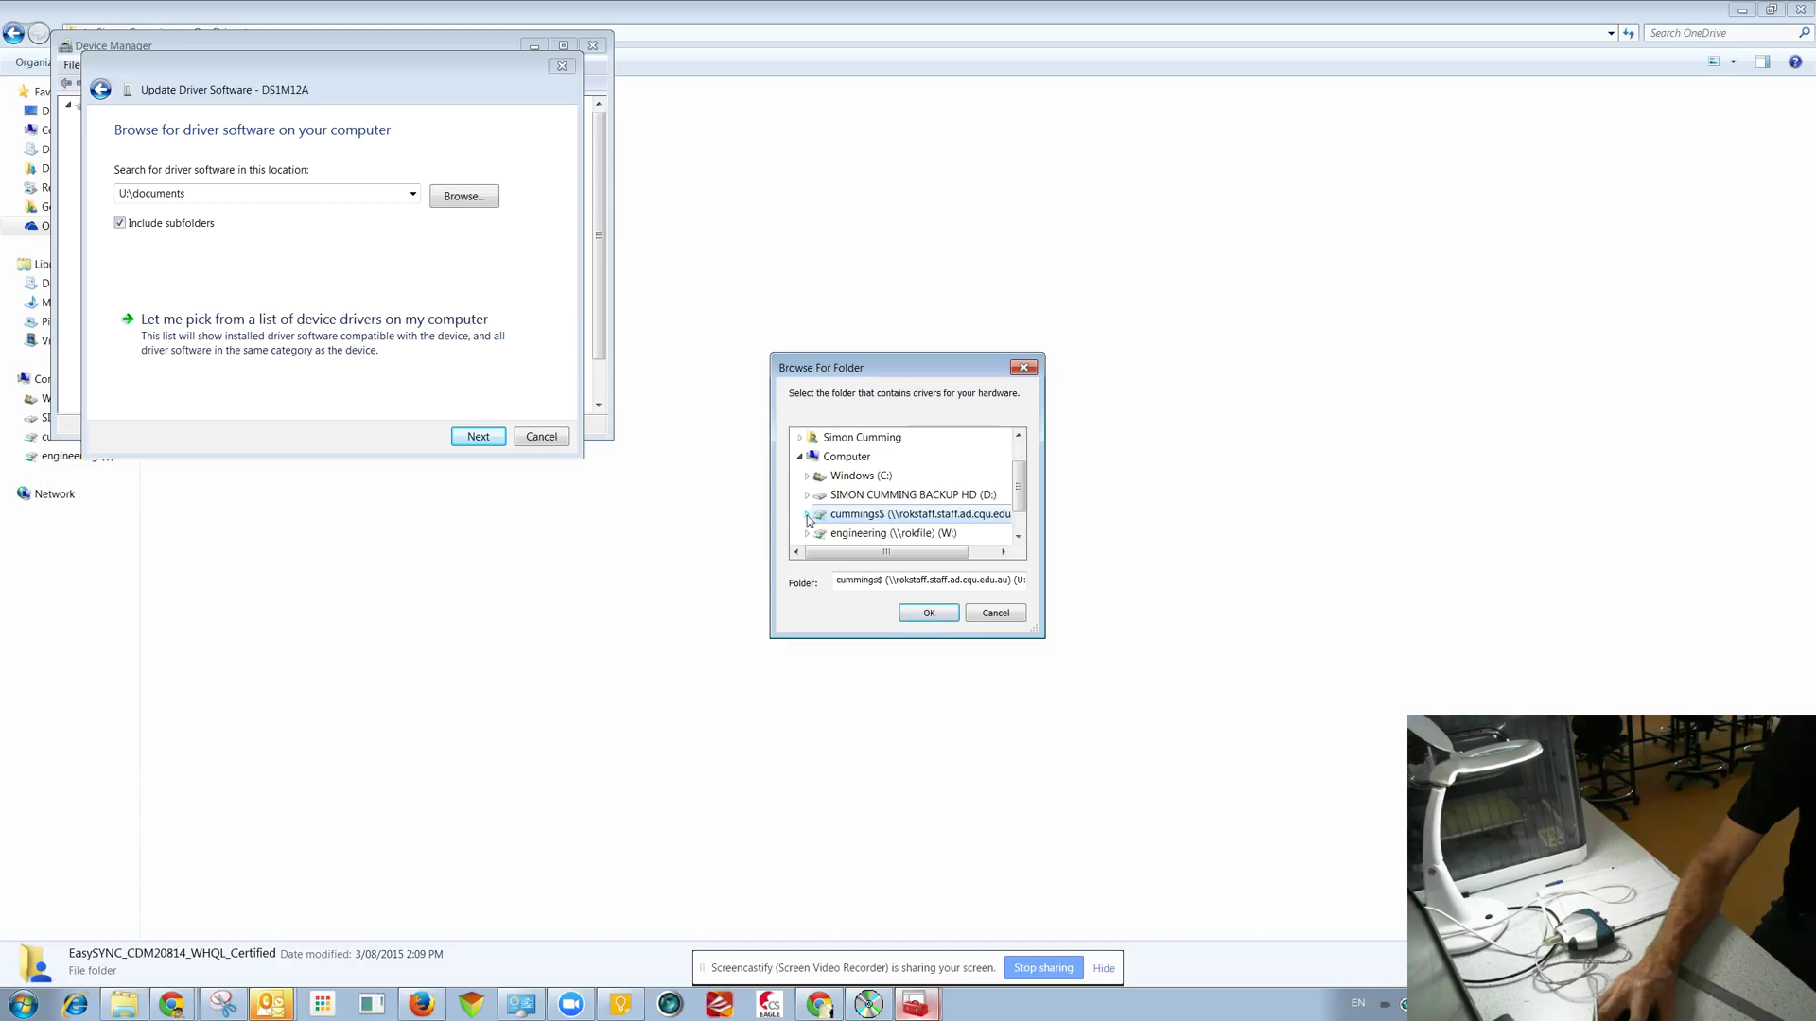
Step: Select OneDrive's EasySYNC_CDM20814_WHQL_Certified folder and install the DS1M12A driver from it
left_click(799, 439)
scroll(936, 497, "down", 2)
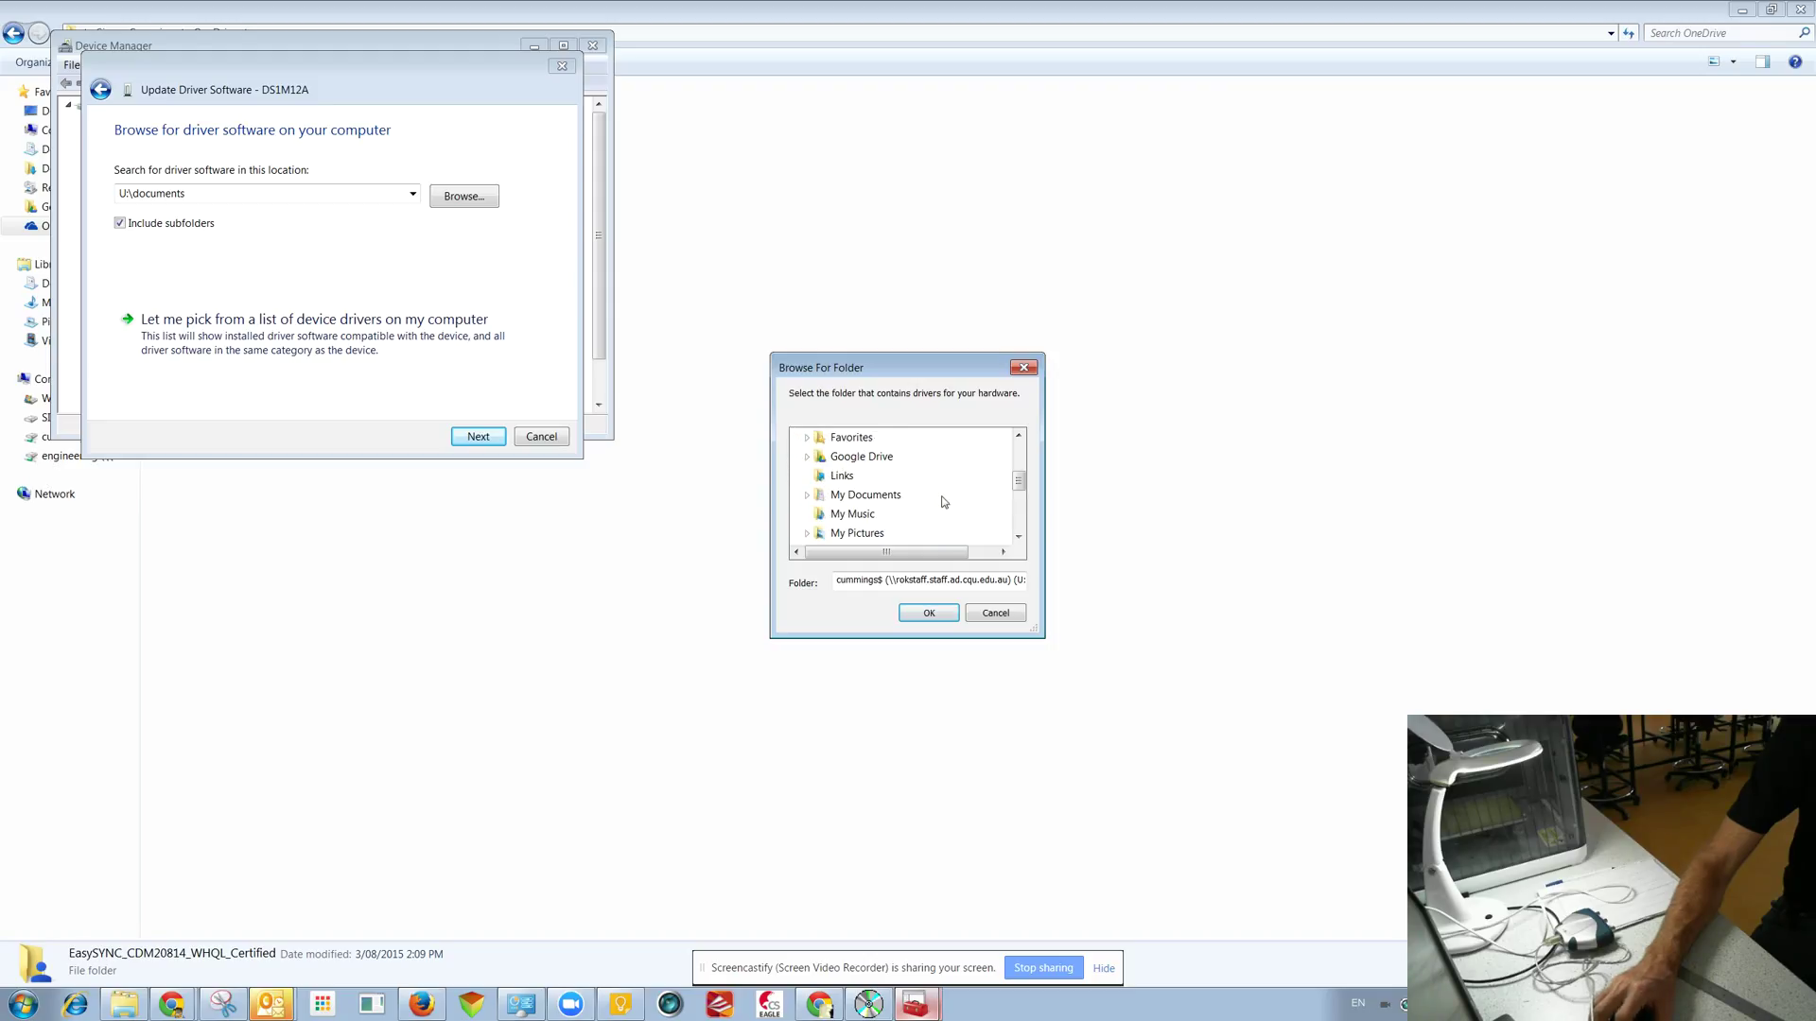
scroll(1016, 482, "down", 1)
left_click(808, 515)
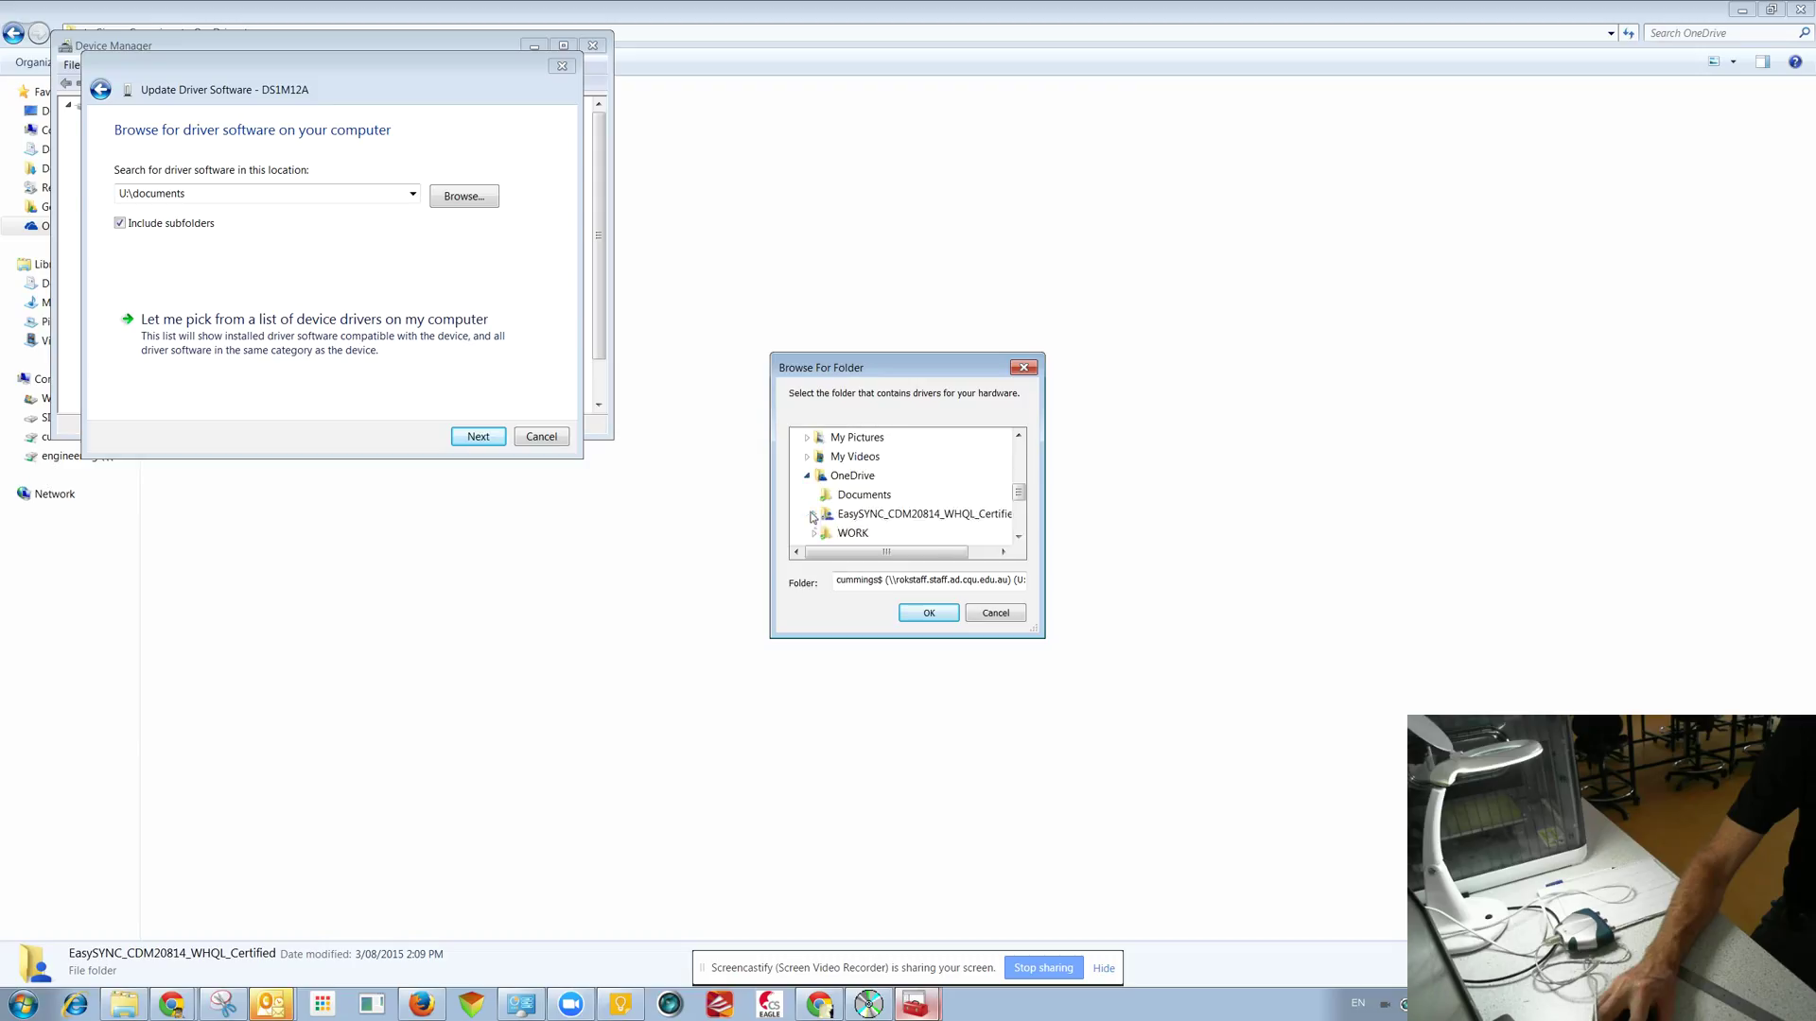
left_click(870, 514)
left_click(930, 614)
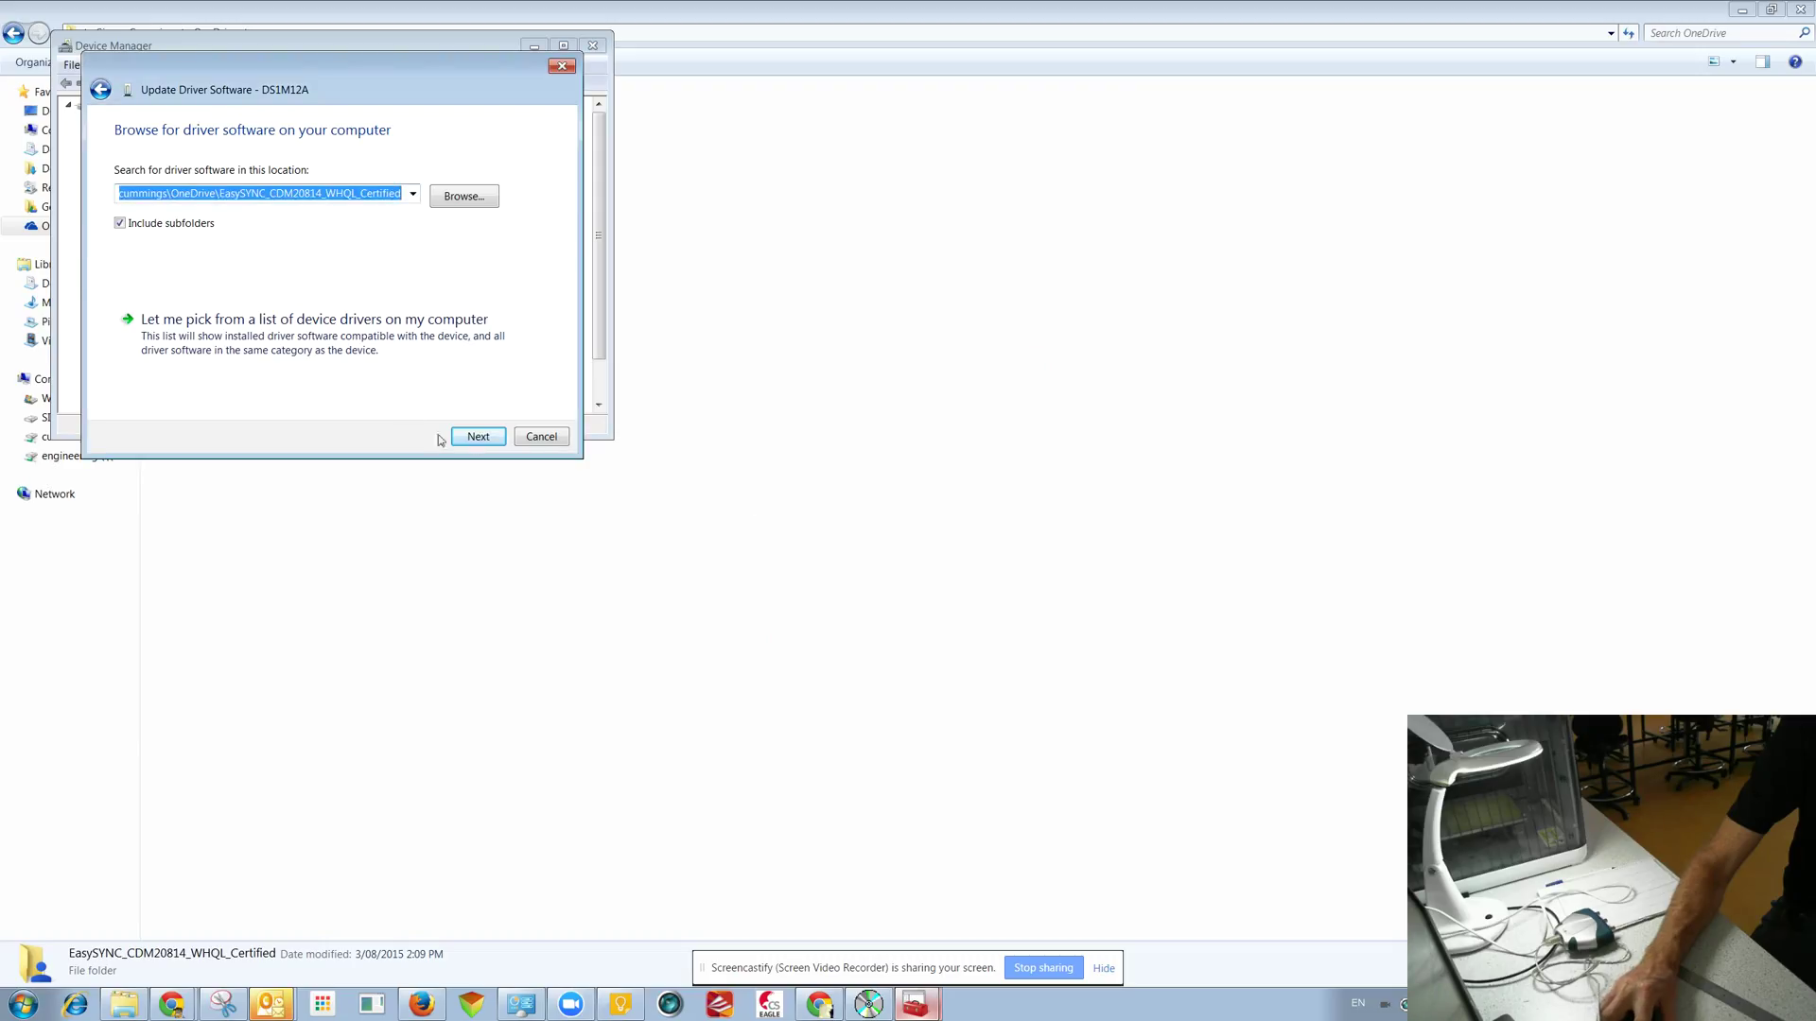
left_click(479, 438)
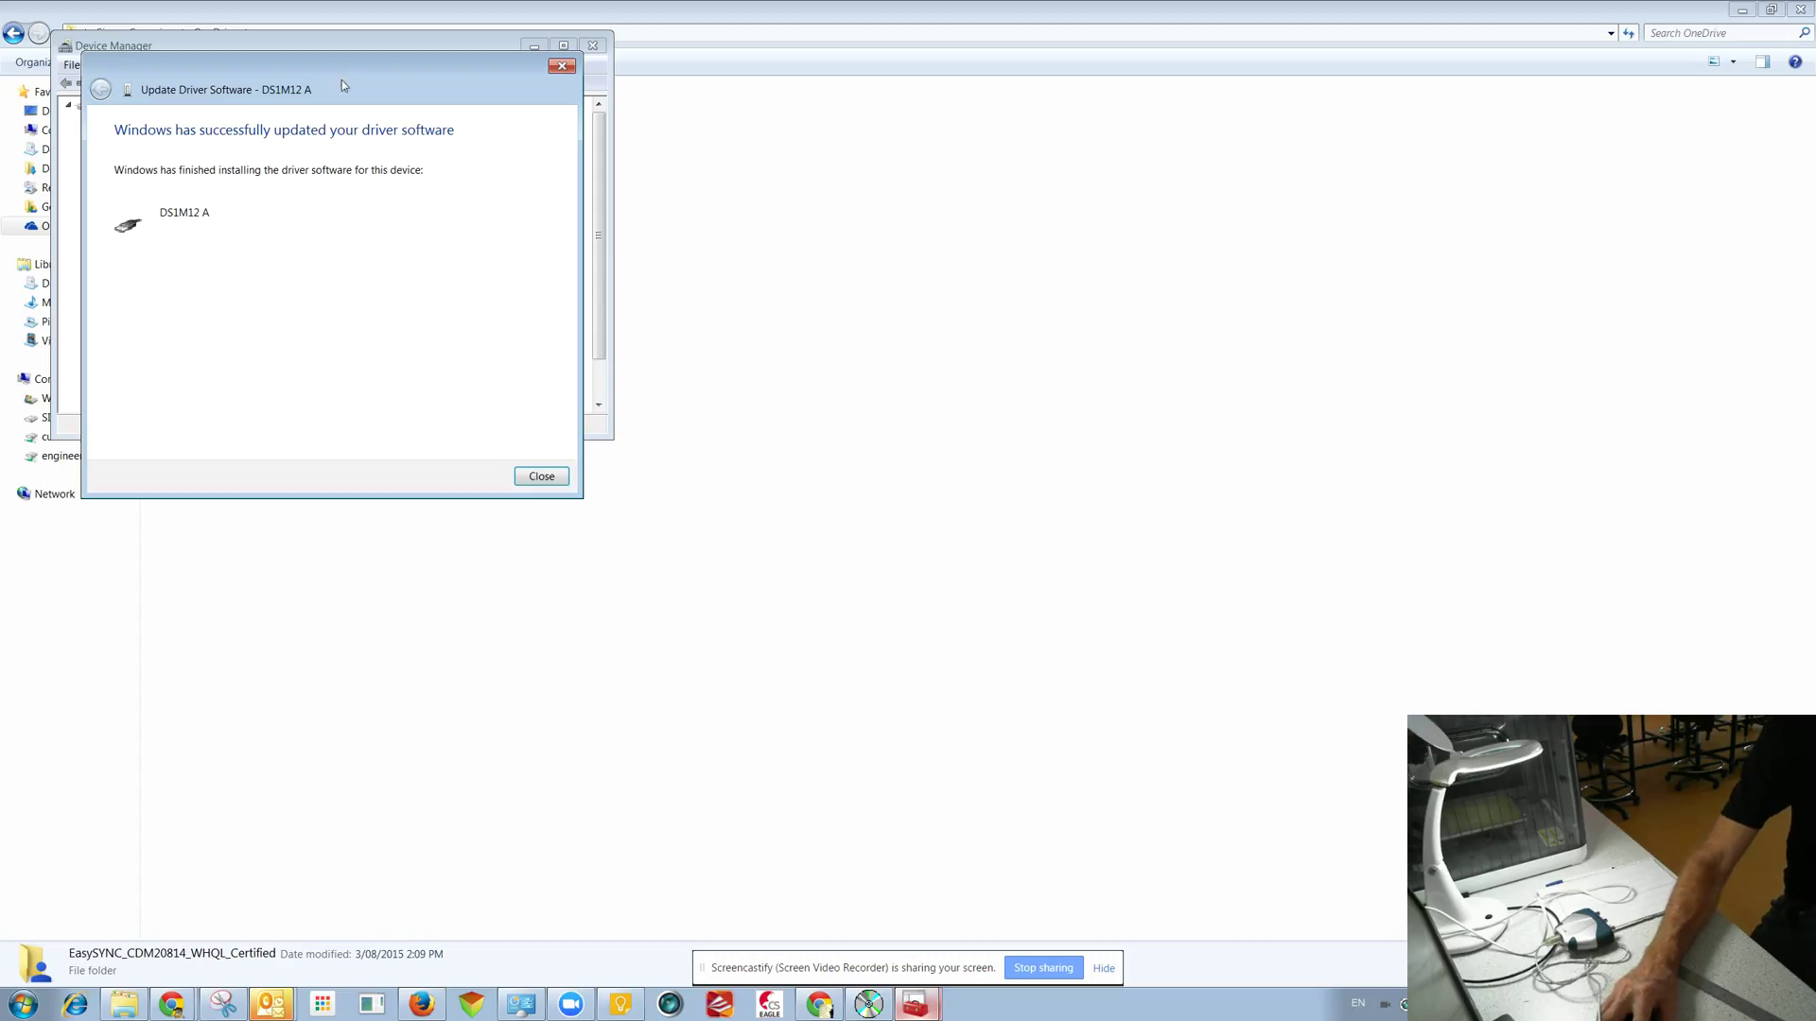
Step: Install the driver for the remaining DS1M12A device from the same EasySYNC folder
left_click(548, 481)
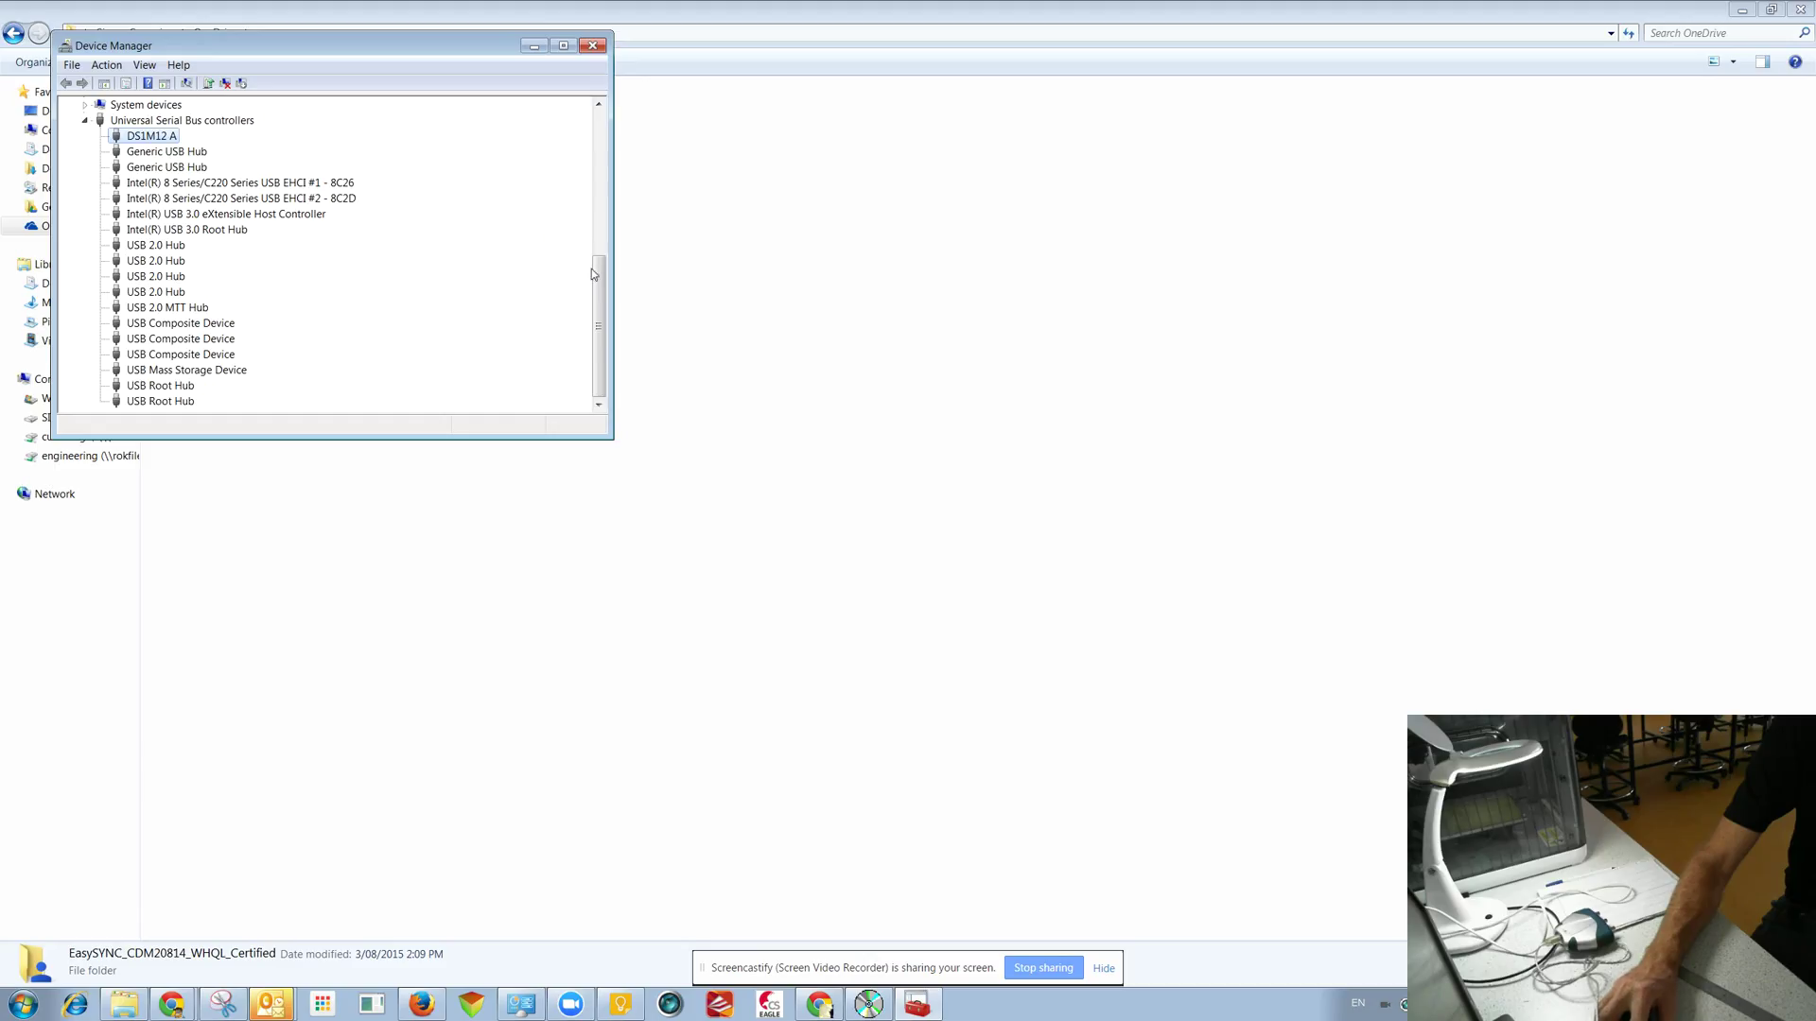
left_click_drag(602, 326, 601, 240)
left_click(146, 217)
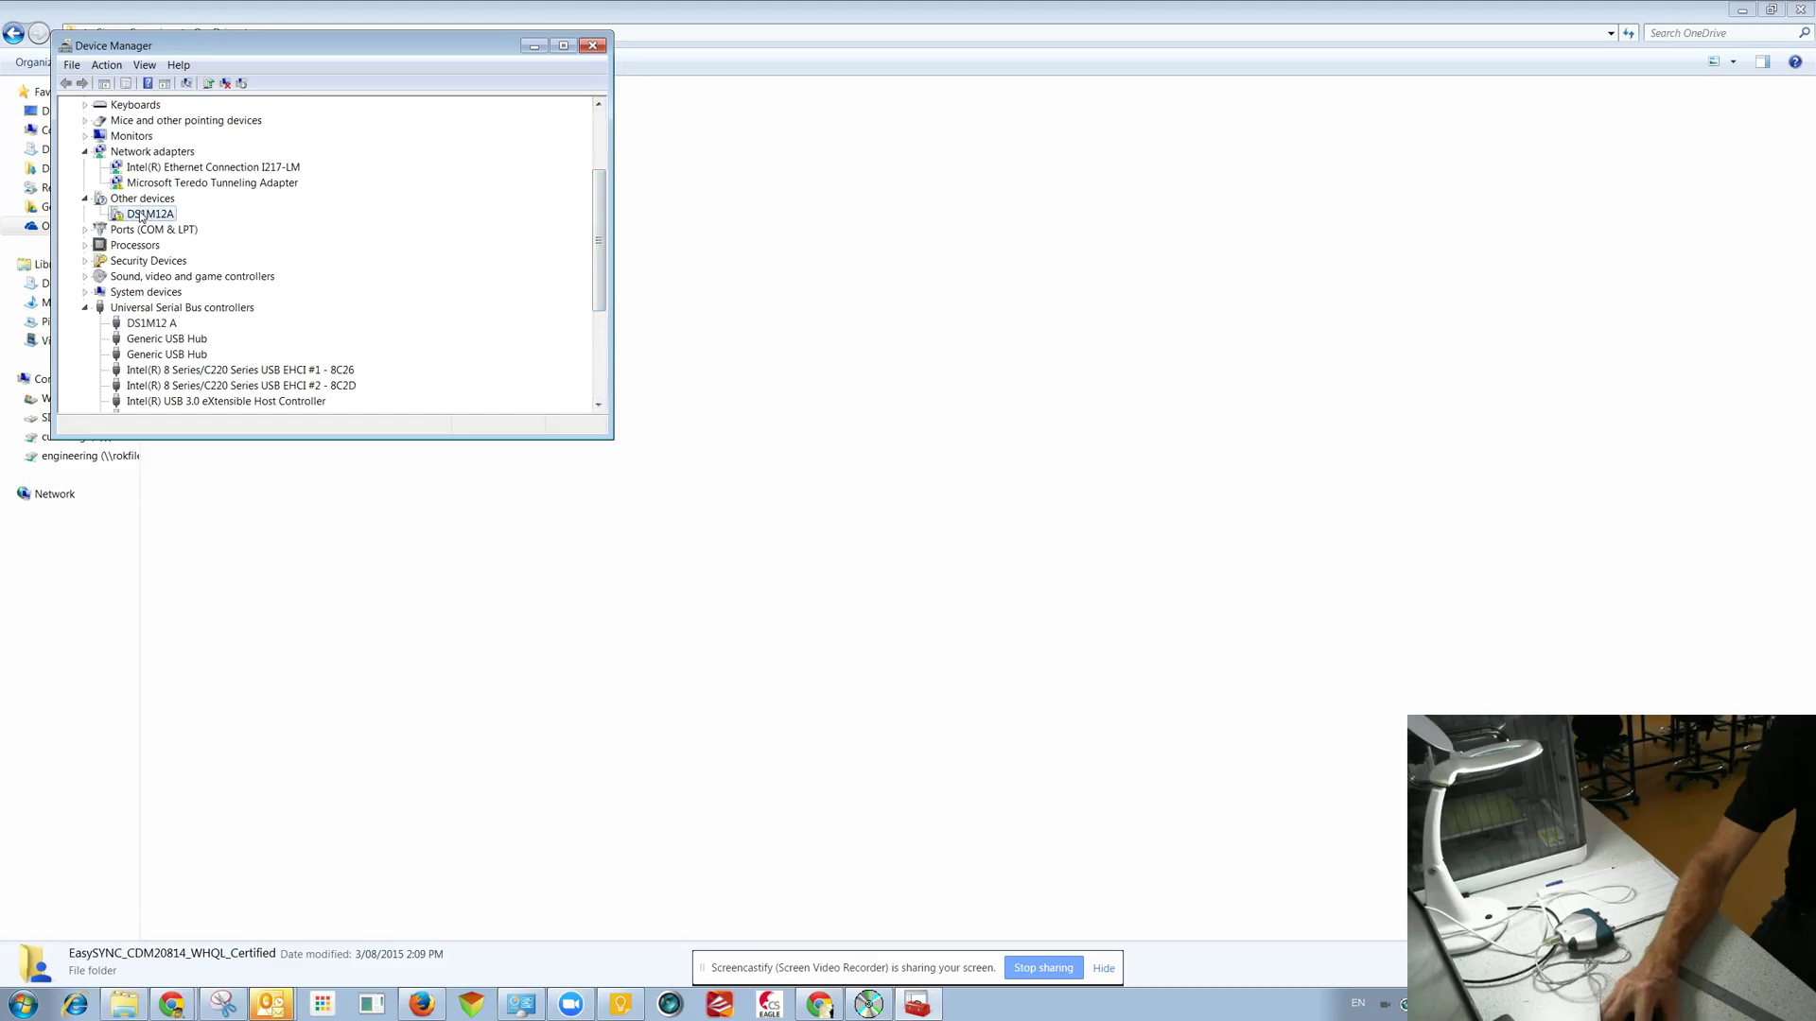
right_click(146, 217)
left_click(284, 225)
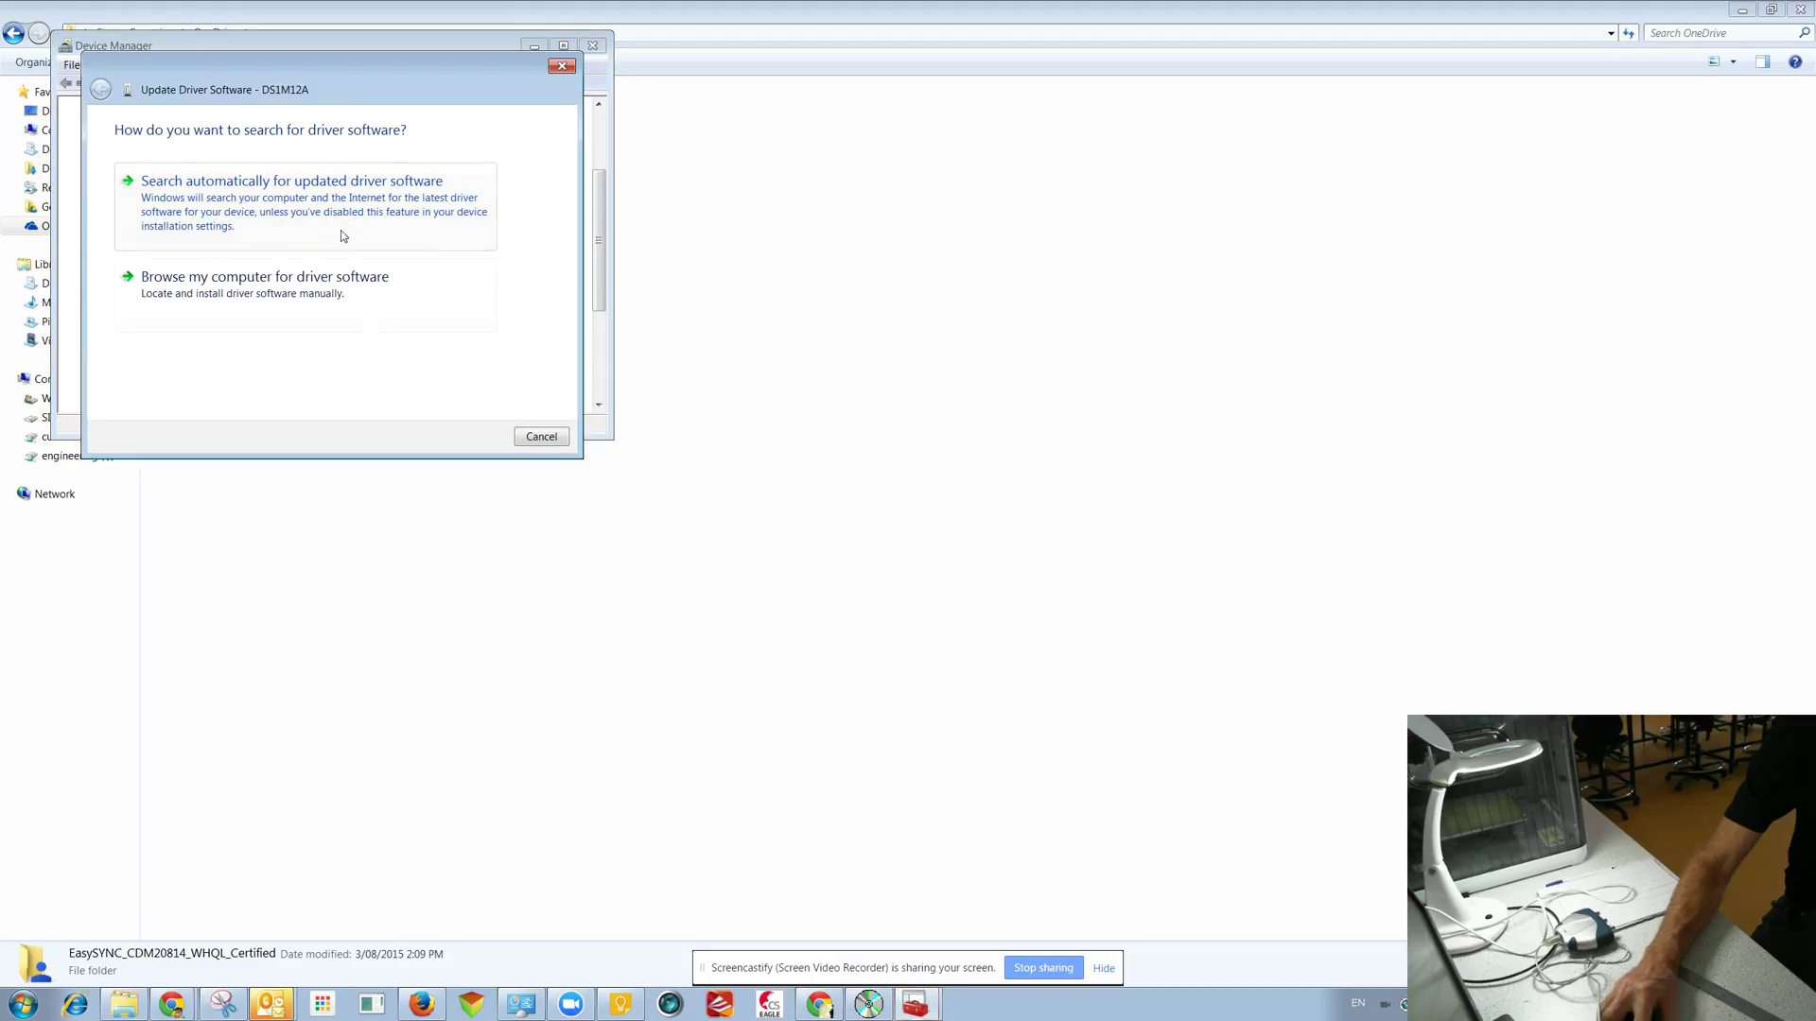
left_click(317, 284)
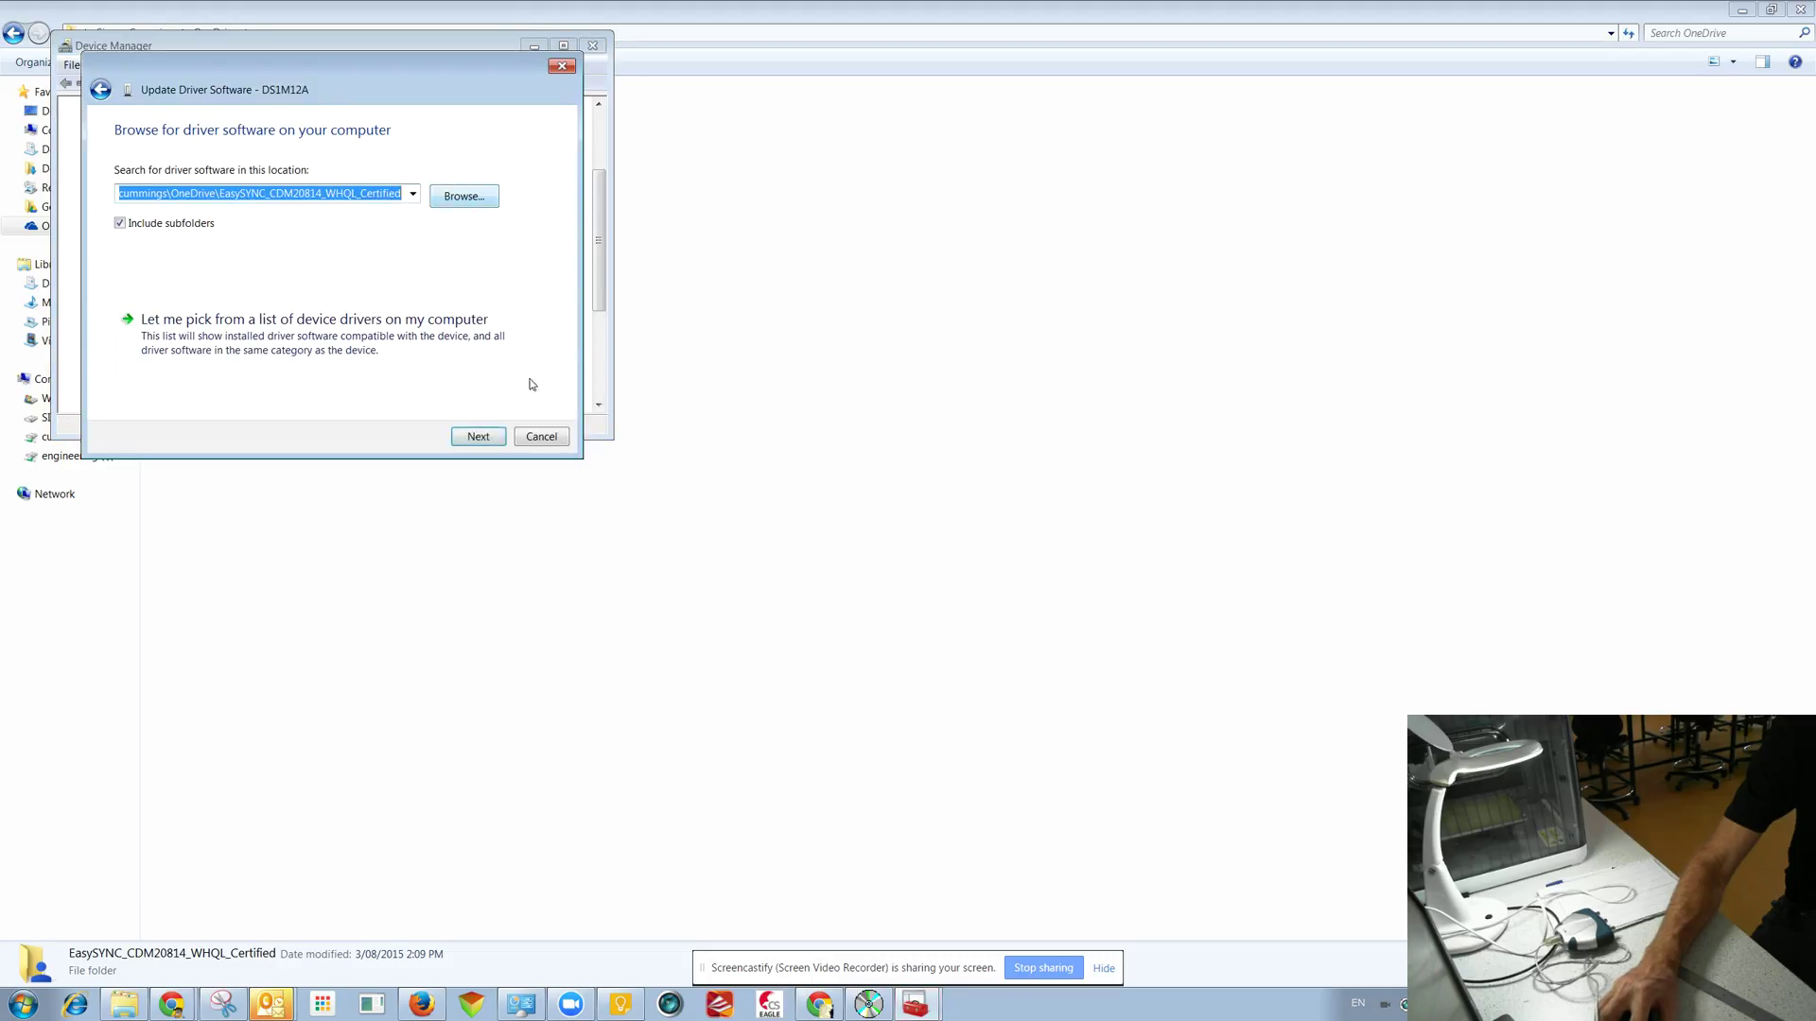
left_click(480, 437)
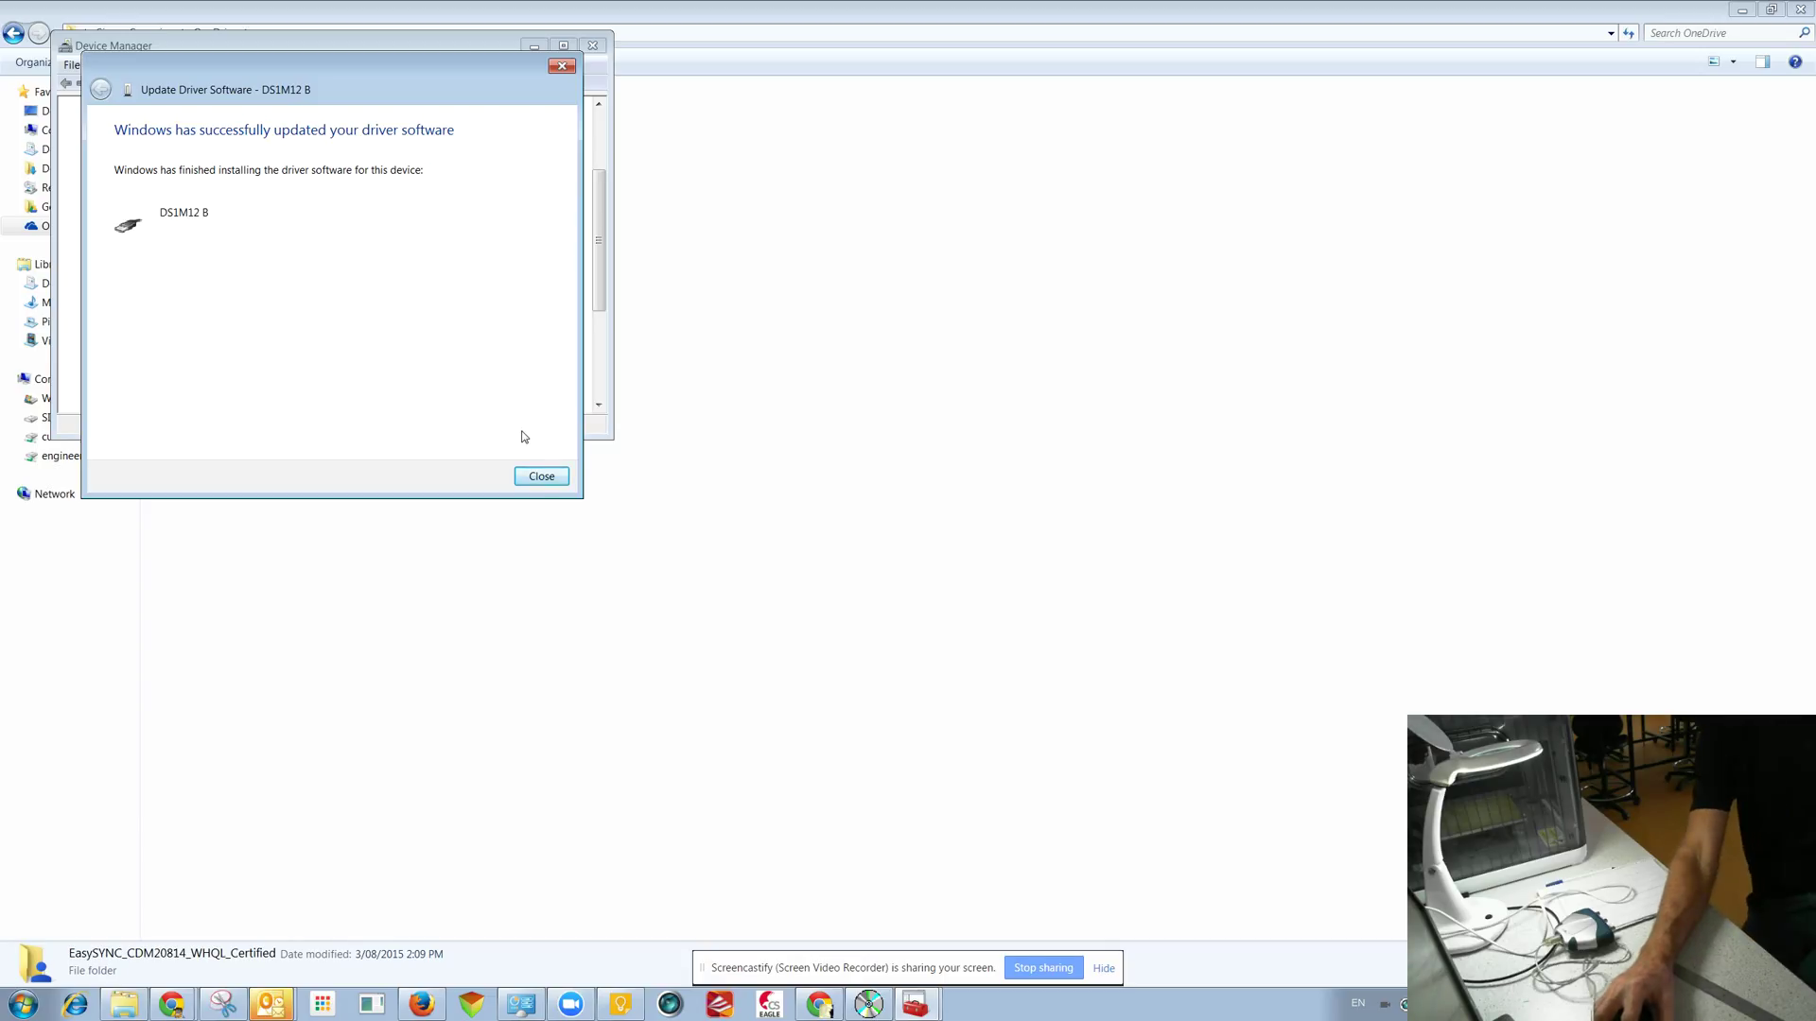
left_click(542, 477)
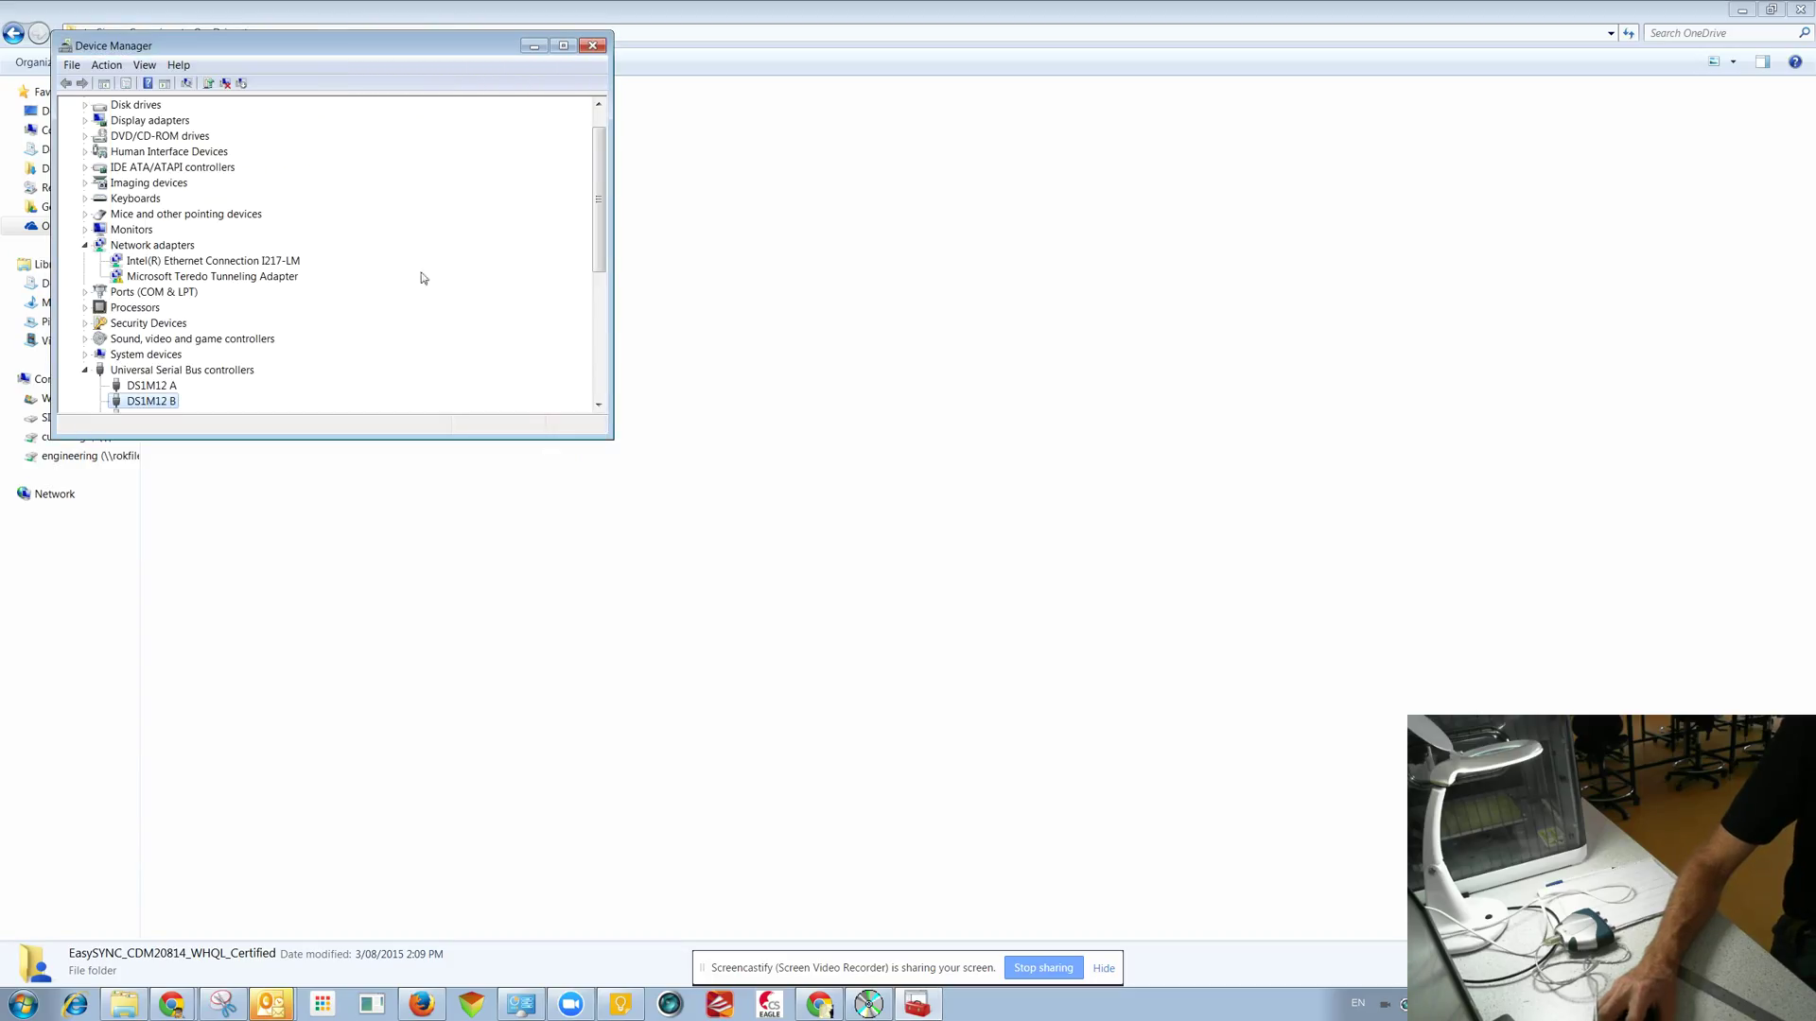
Step: Check that DS1M12 A and B appear under USB controllers, then close Device Manager
scroll(333, 299, "down", 3)
scroll(323, 297, "down", 3)
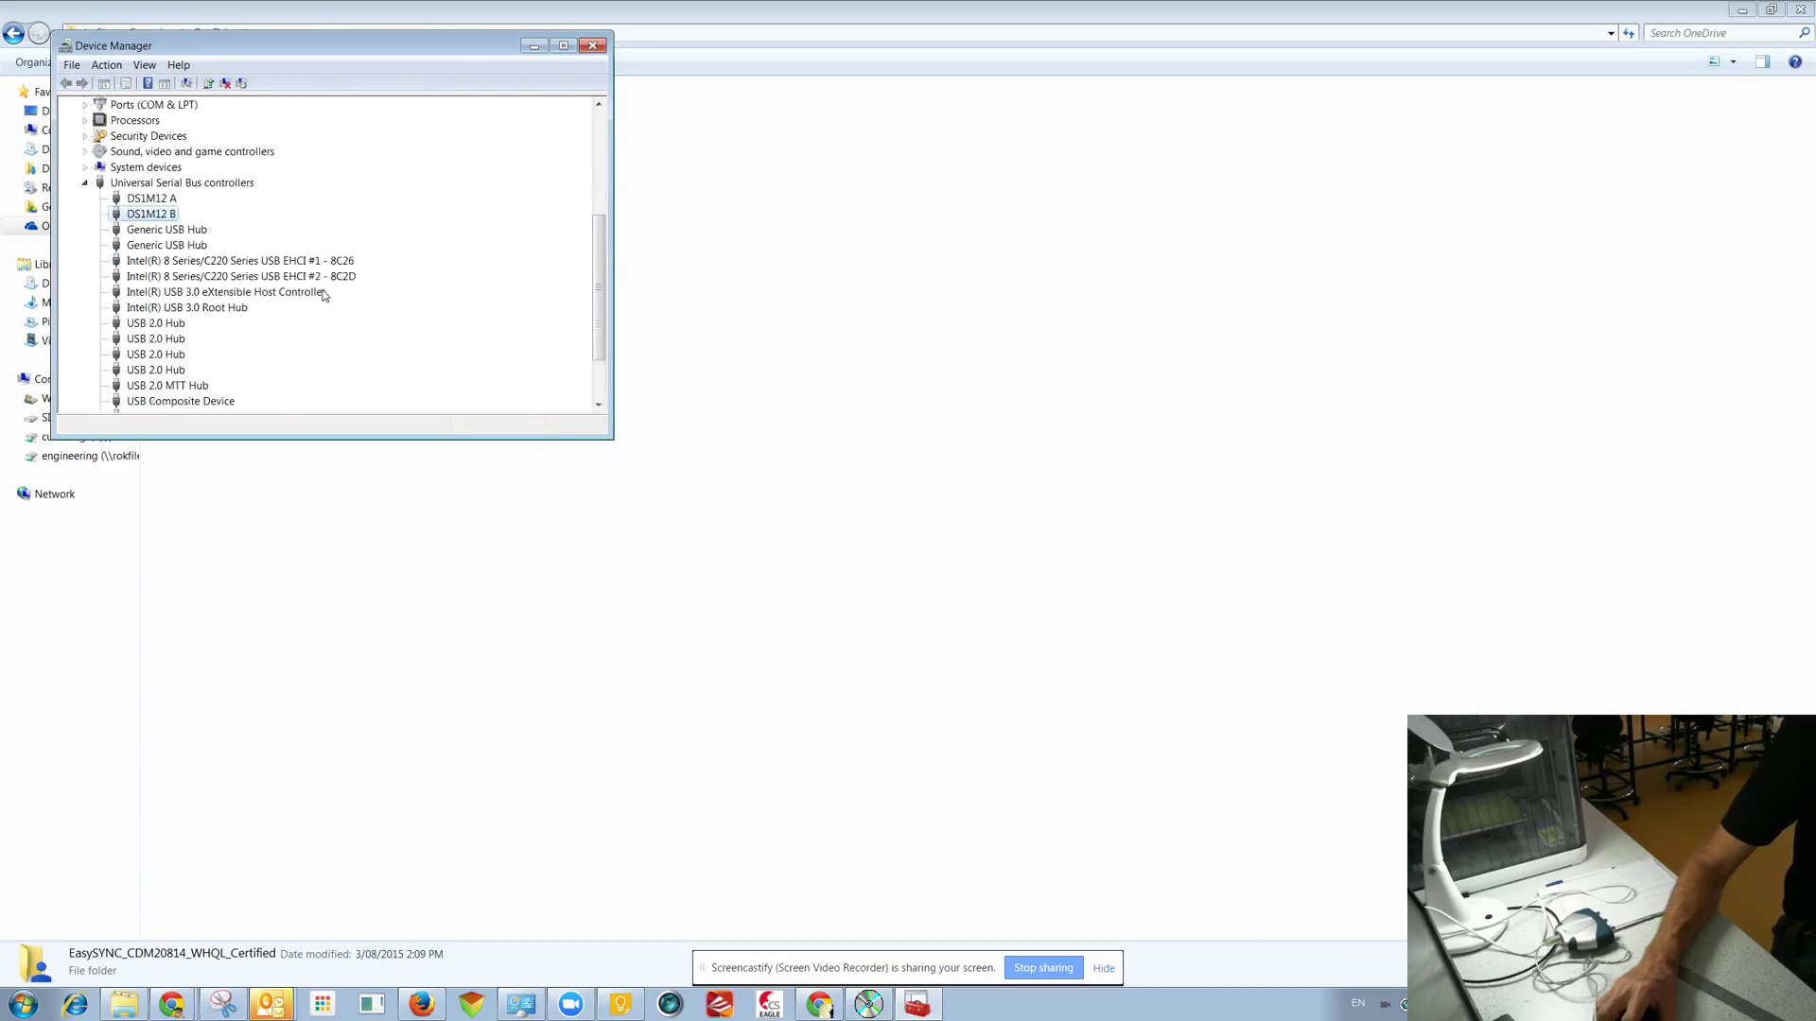
left_click(590, 46)
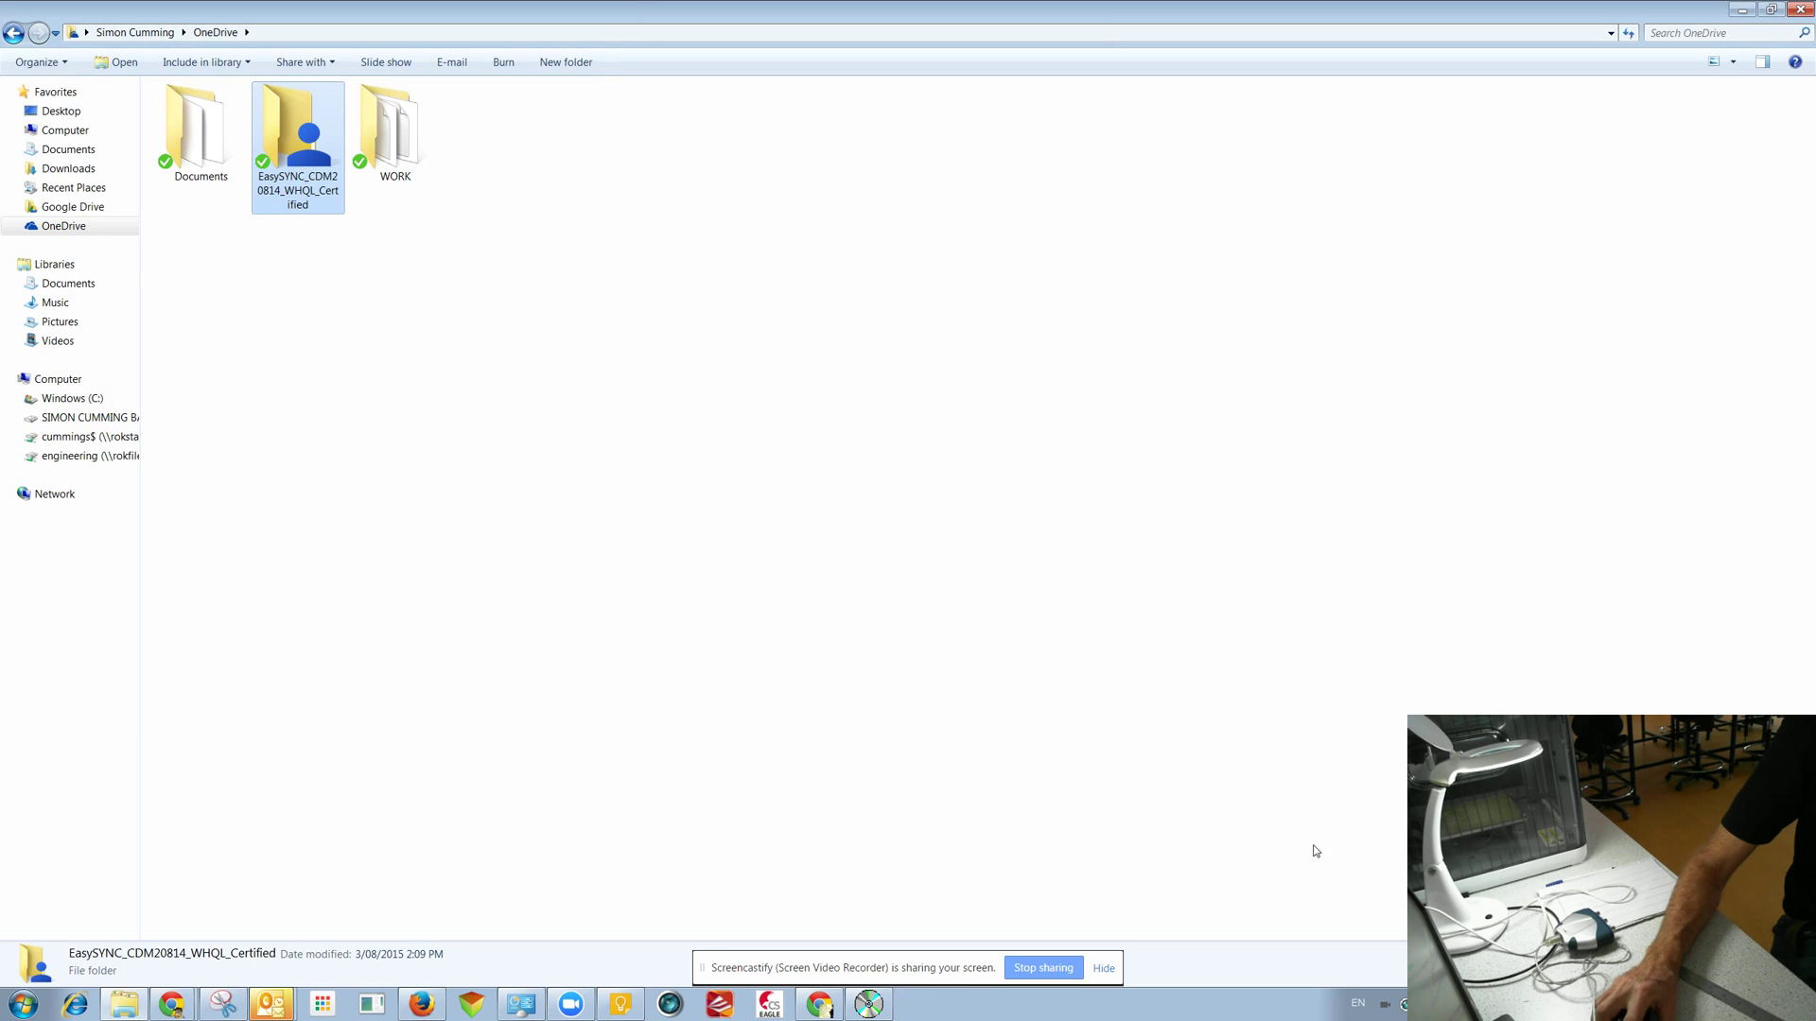
Step: Minimise the OneDrive and Control Panel windows and launch EasyScope II for DS1M12 from the desktop
left_click(1743, 10)
left_click(1738, 10)
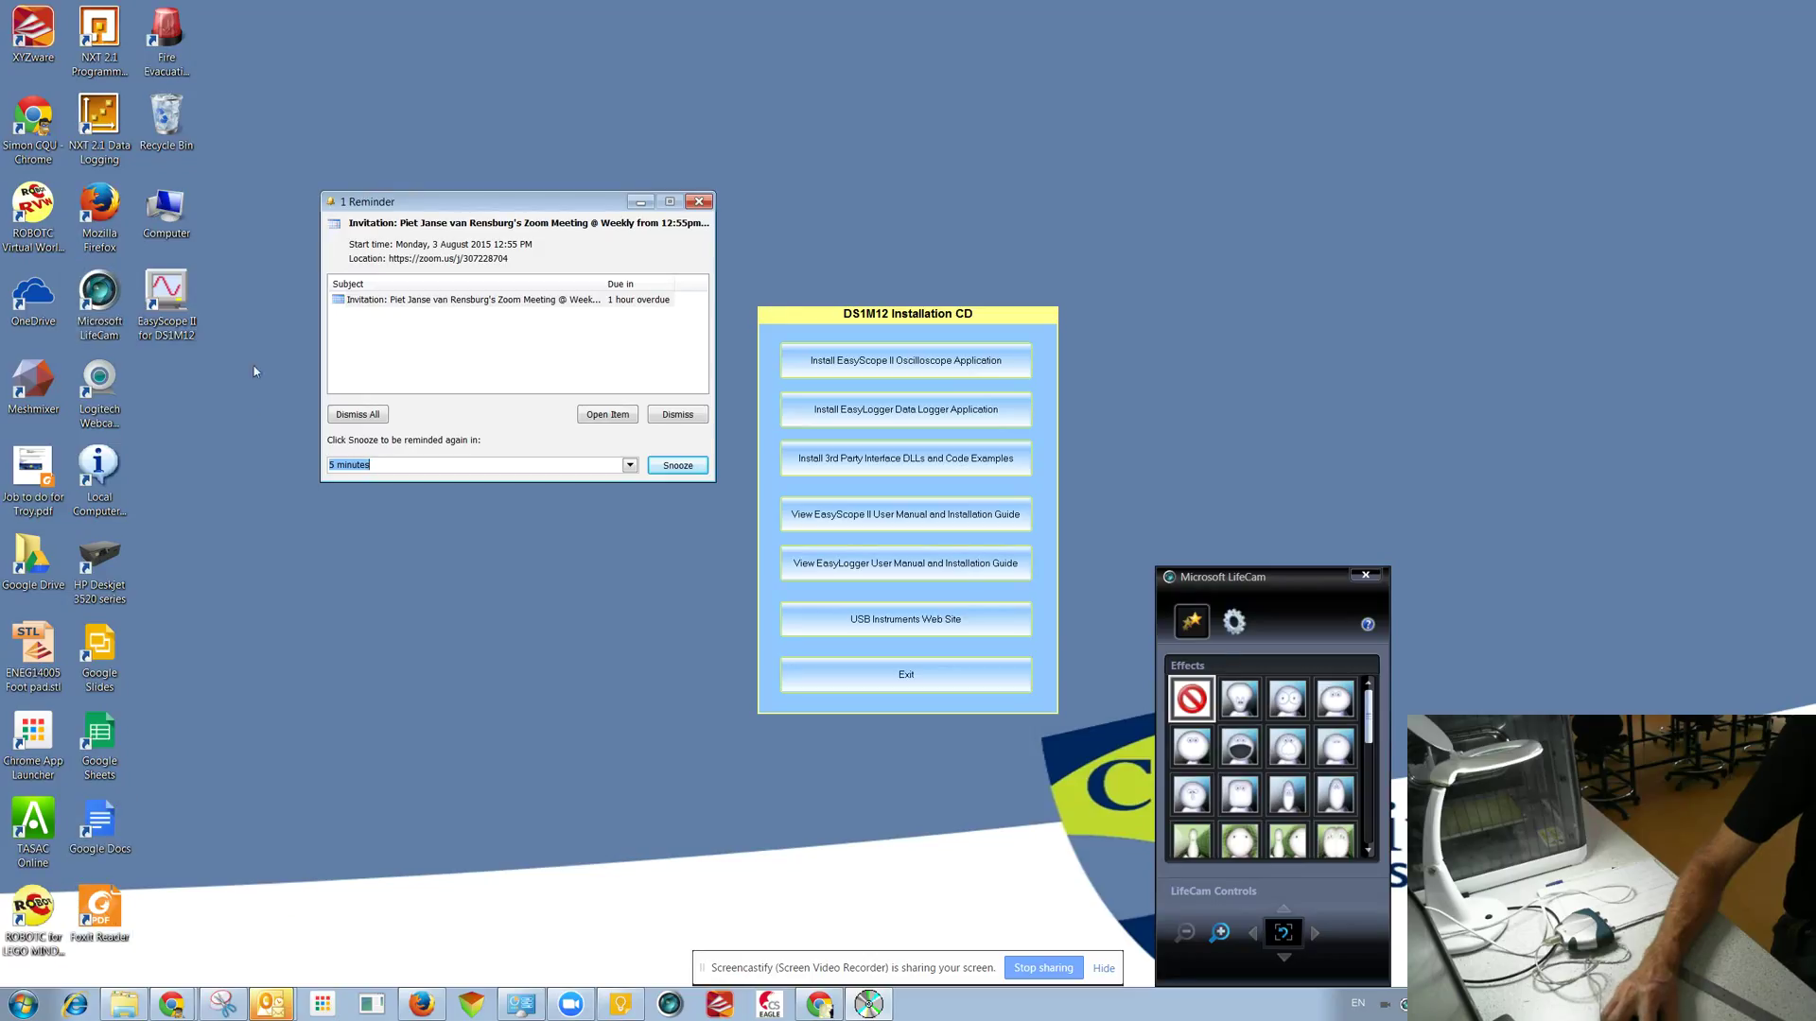
double_click(190, 301)
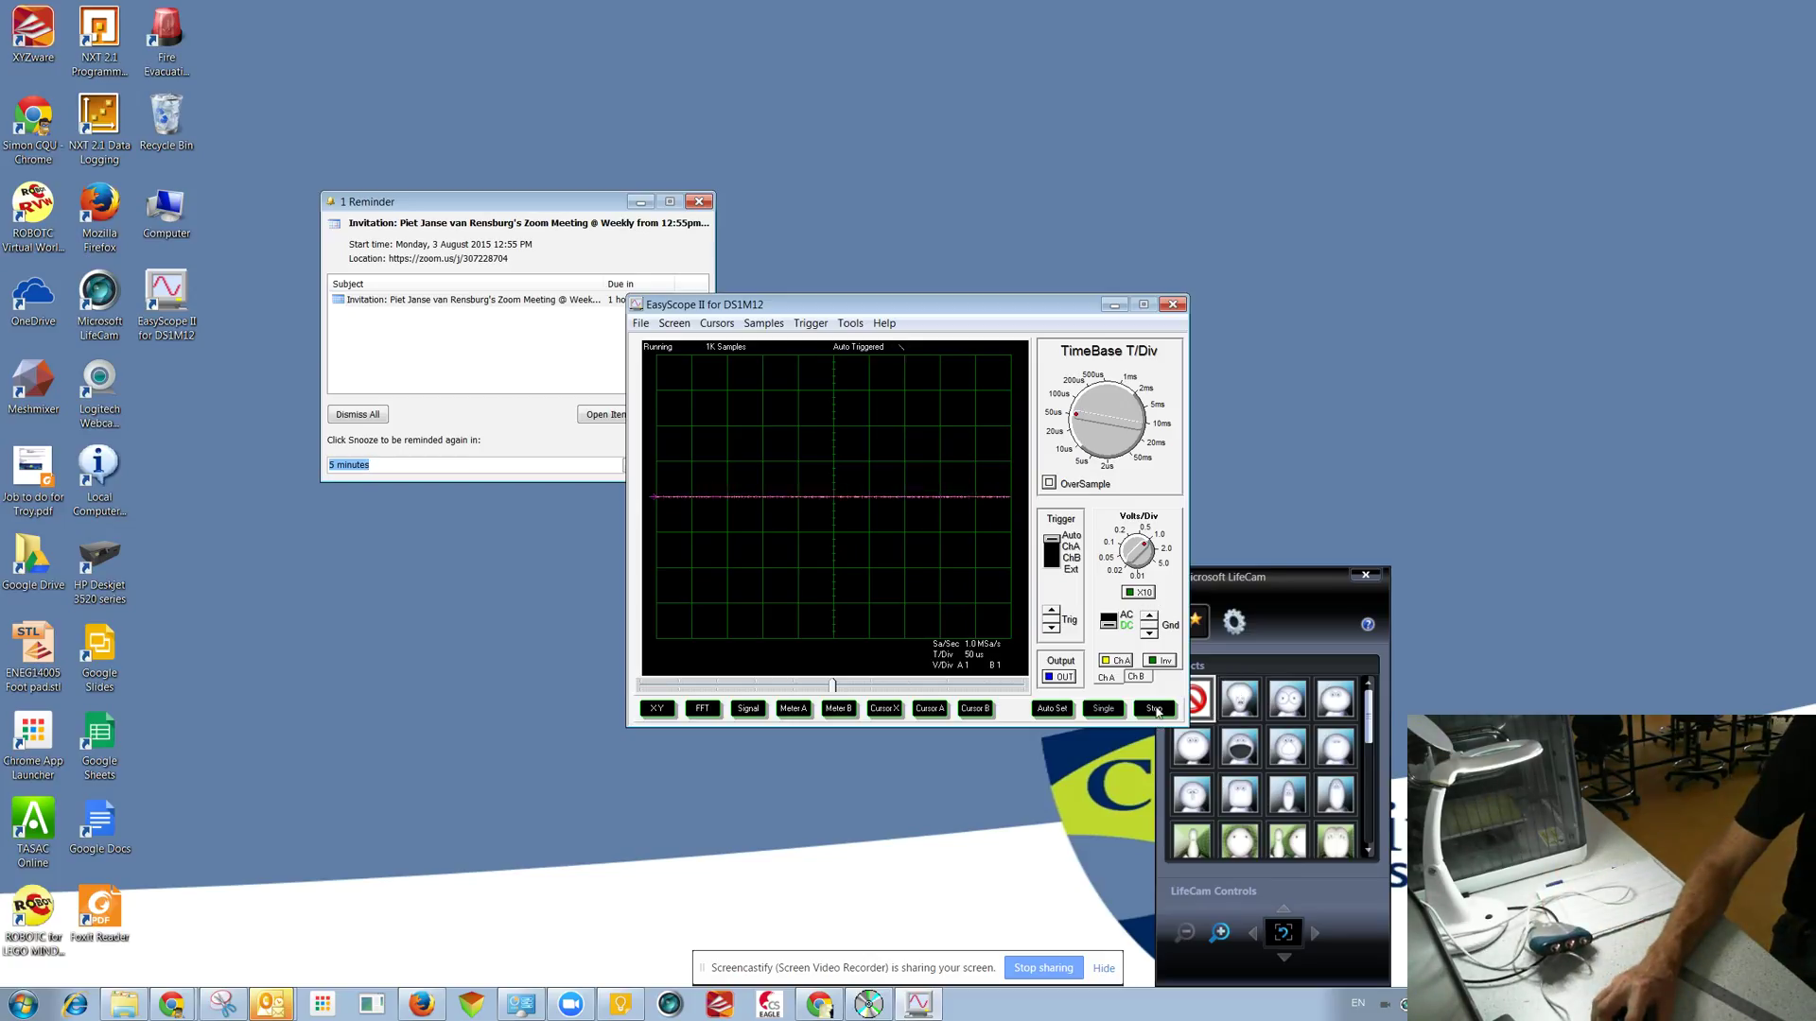
Step: Stop and restart the capture, then turn channel A's Volts/Div down to 0.02 V/div
left_click(1156, 709)
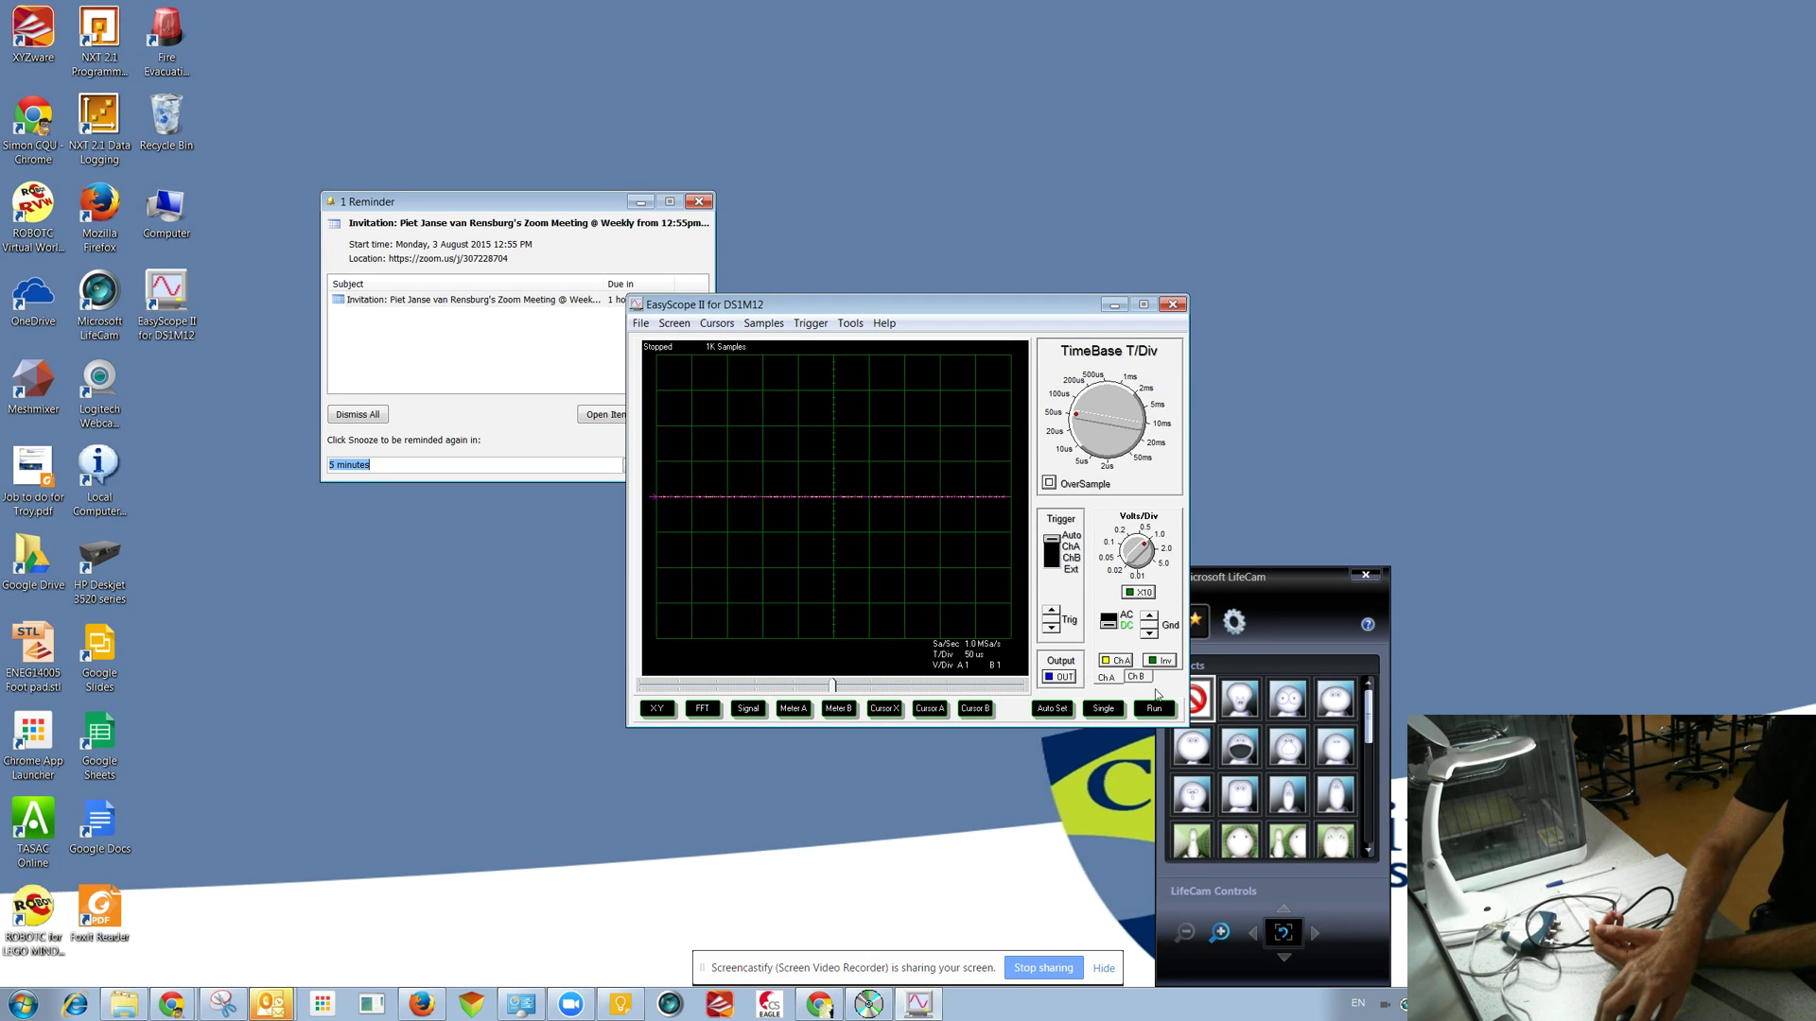
left_click(1156, 710)
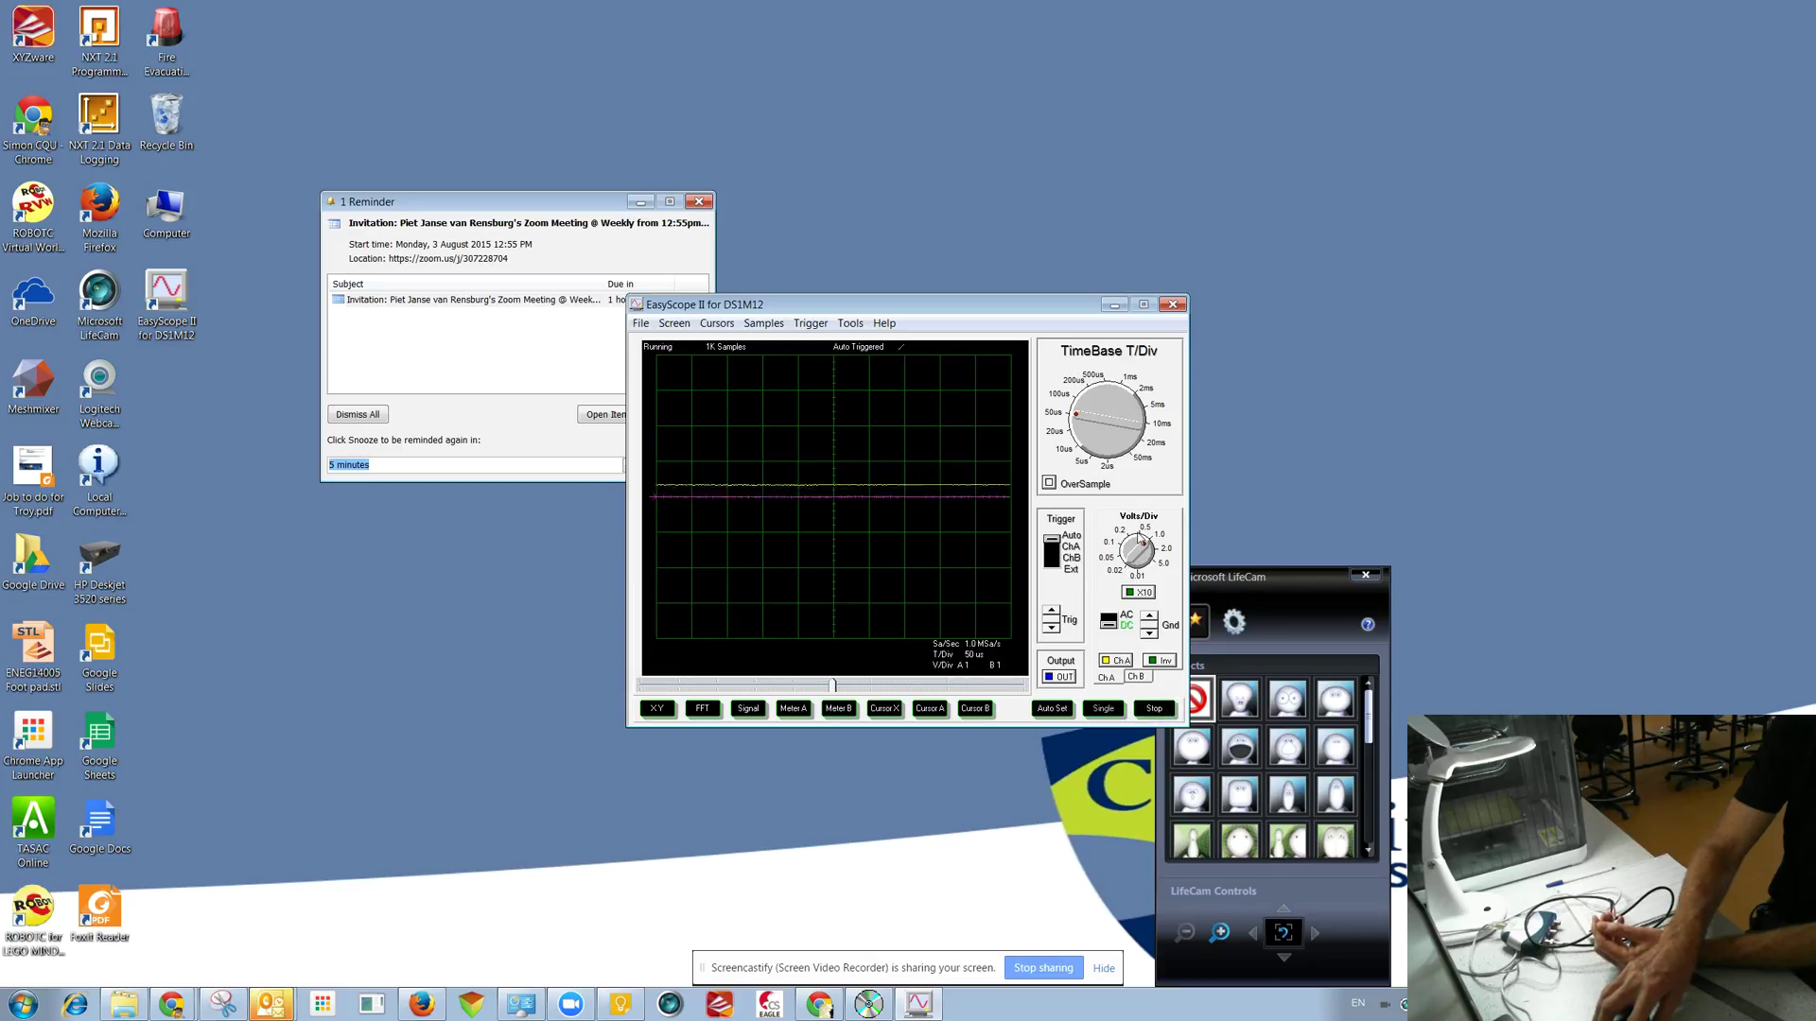
left_click(1129, 550)
Step: Set a 5 ms/div timebase and 0.2 V/div on channel A so the 50 Hz sine is unclipped
left_click_drag(1128, 549, 1133, 573)
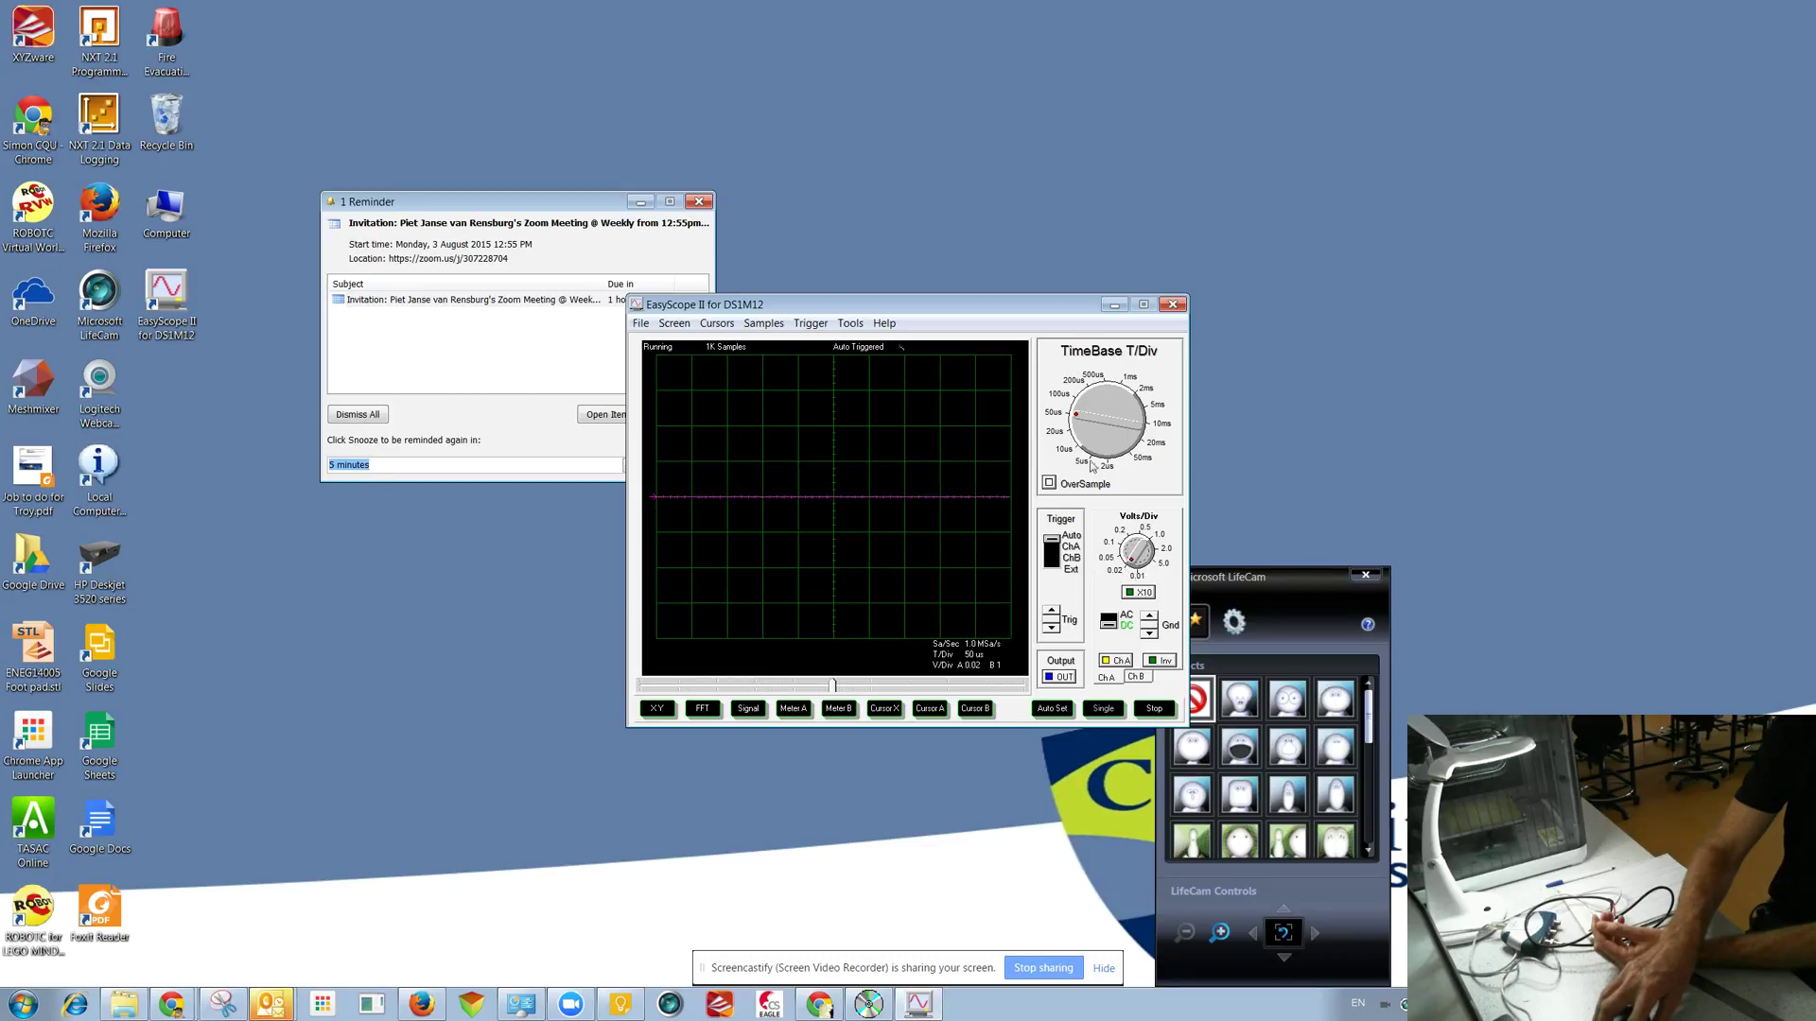
mouse_move(1094, 421)
left_mouse_down()
mouse_move(1089, 405)
mouse_move(1141, 428)
mouse_move(1121, 457)
mouse_move(1140, 421)
mouse_move(1101, 399)
mouse_move(1134, 412)
left_mouse_up()
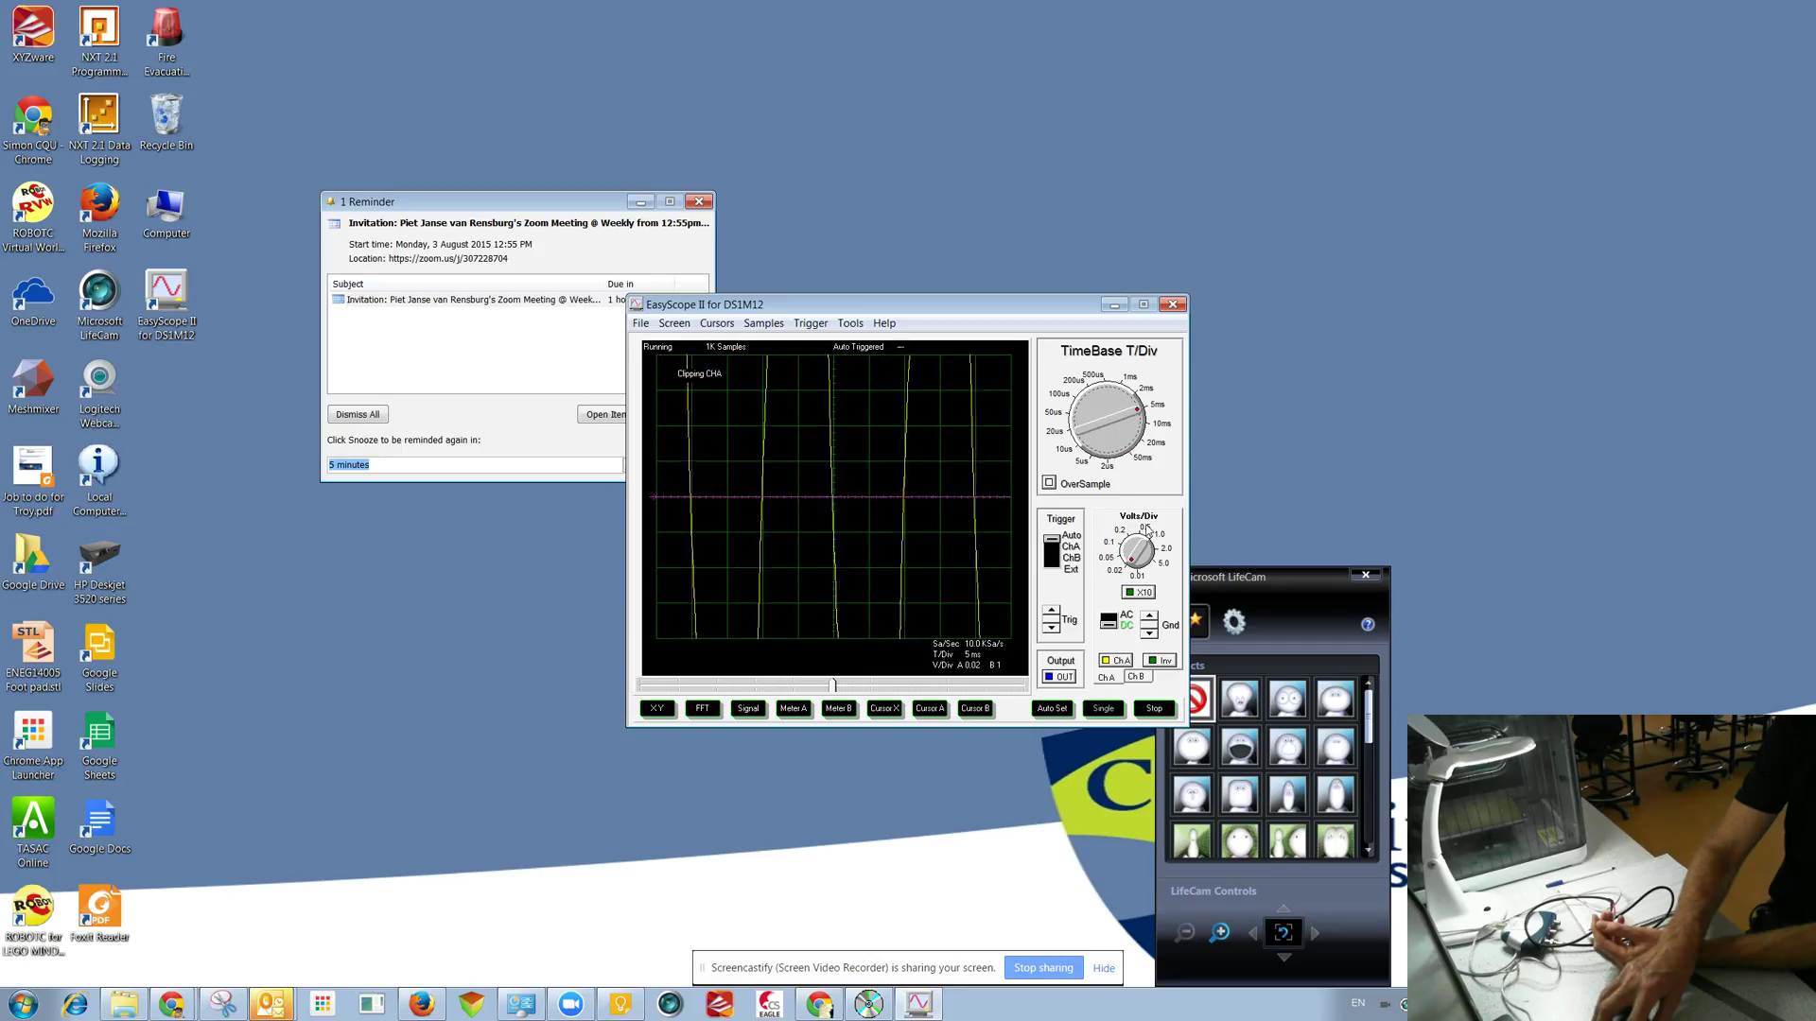
left_click_drag(1131, 560, 1144, 546)
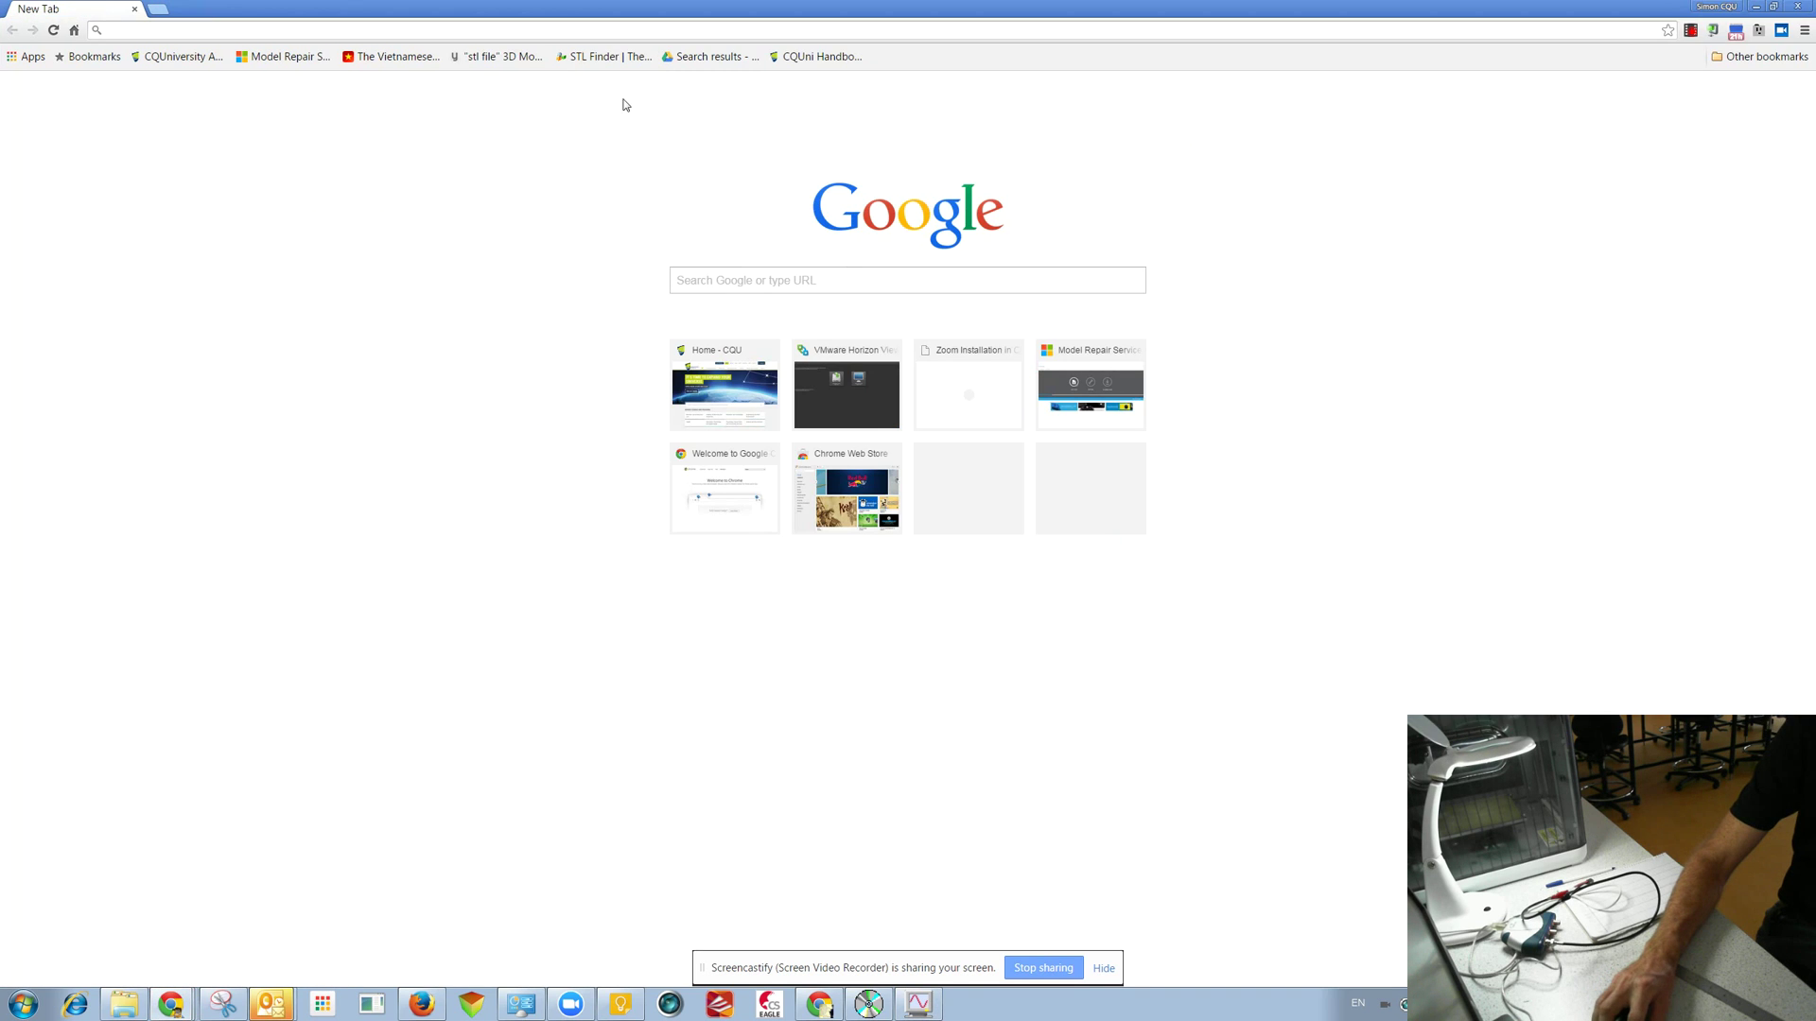
Step: Run a Google search from the new Chrome tab for 'stingray usb scope driver windows'
left_click(830, 279)
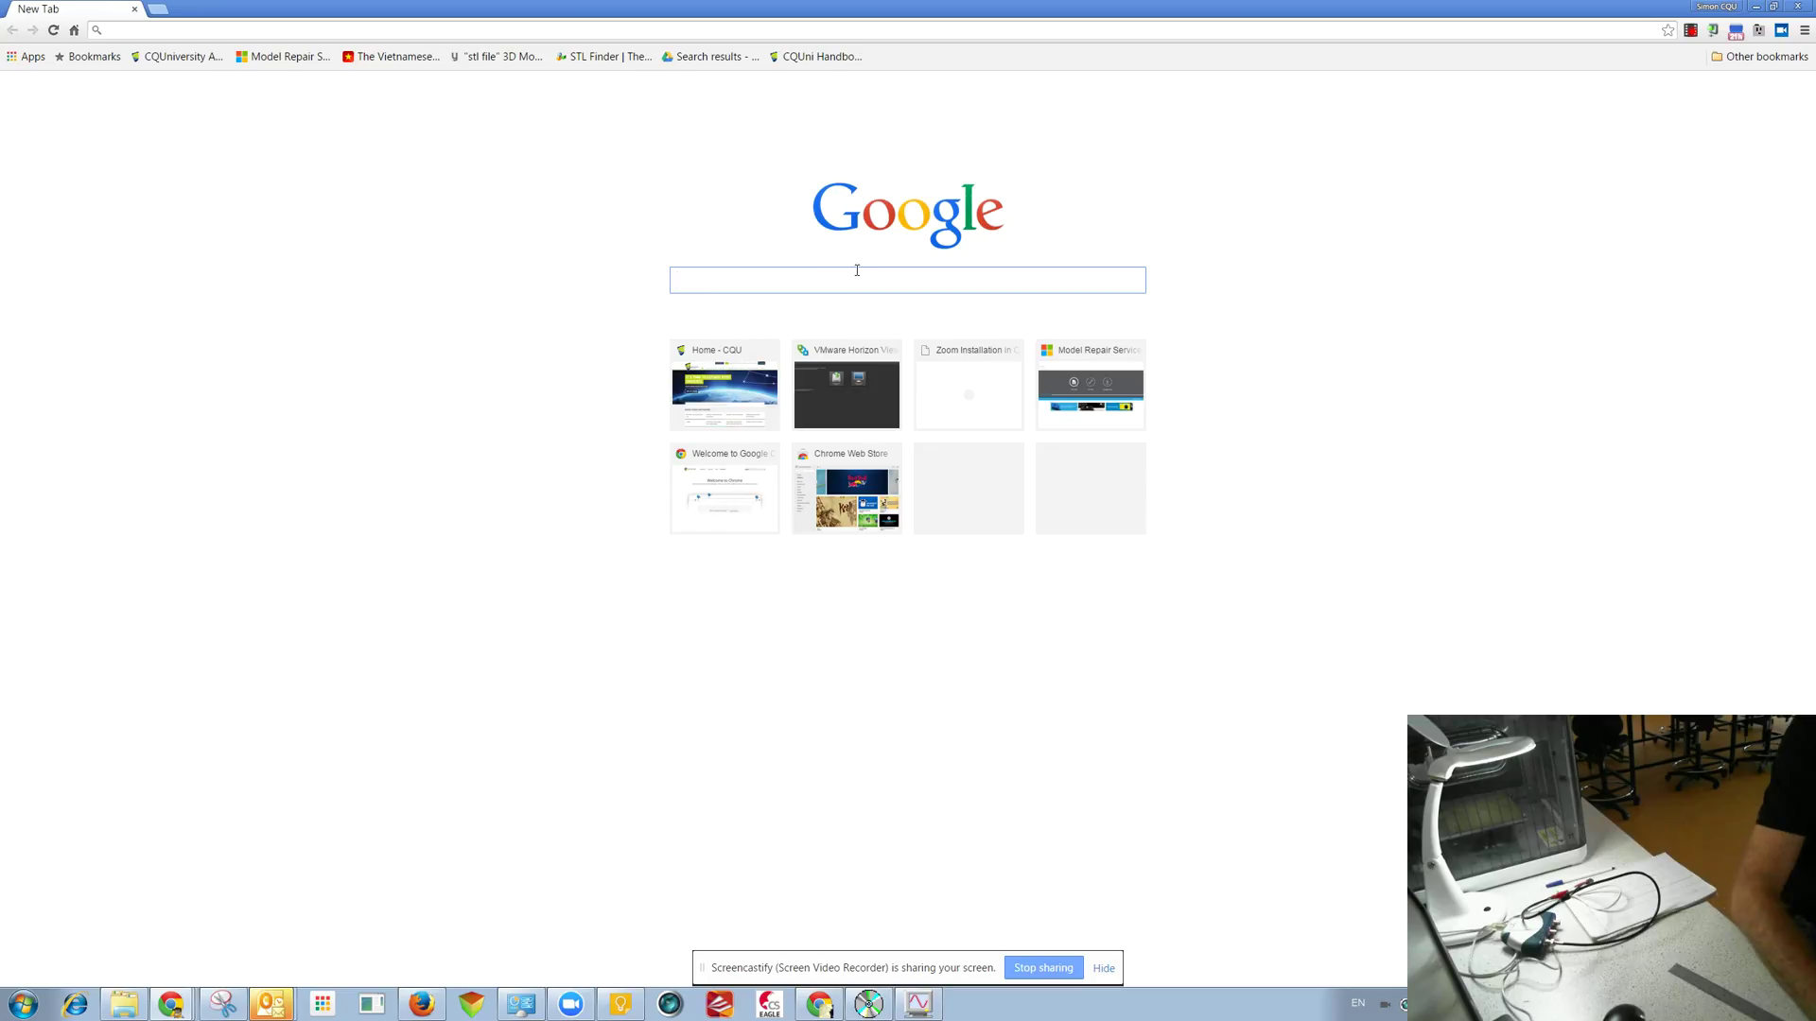
type("sgingr")
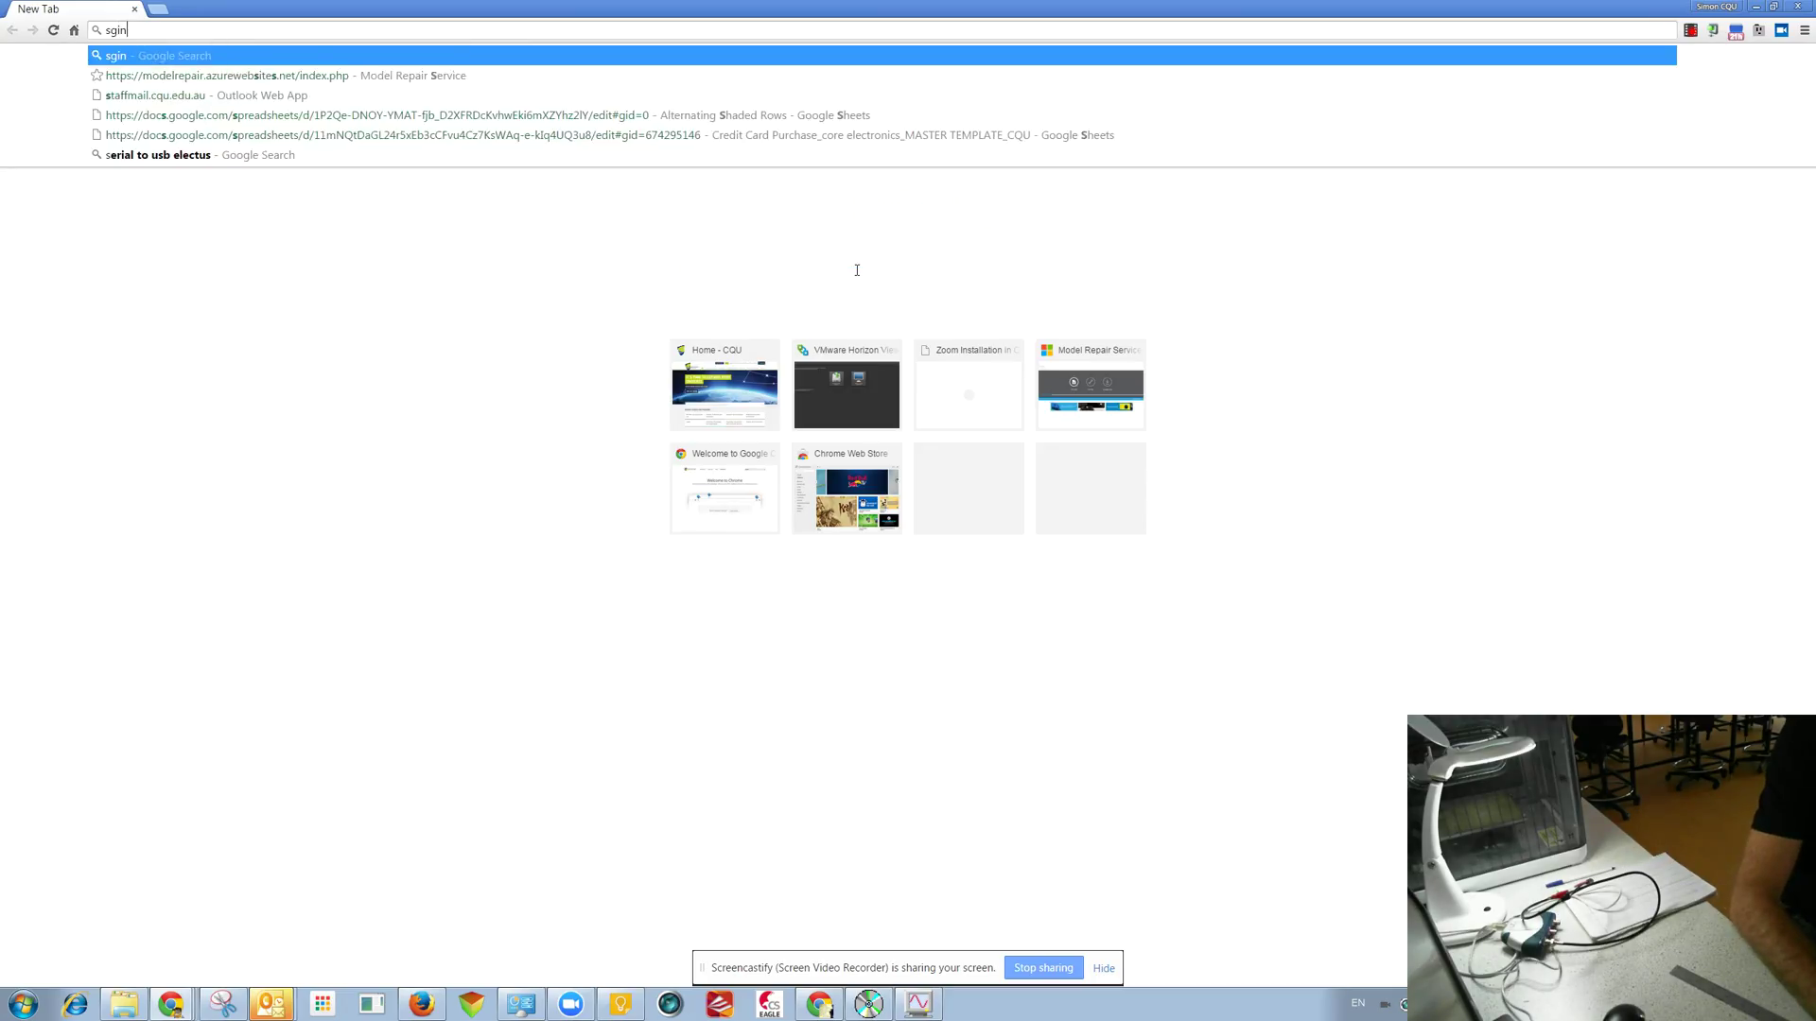
key("BackSpace")
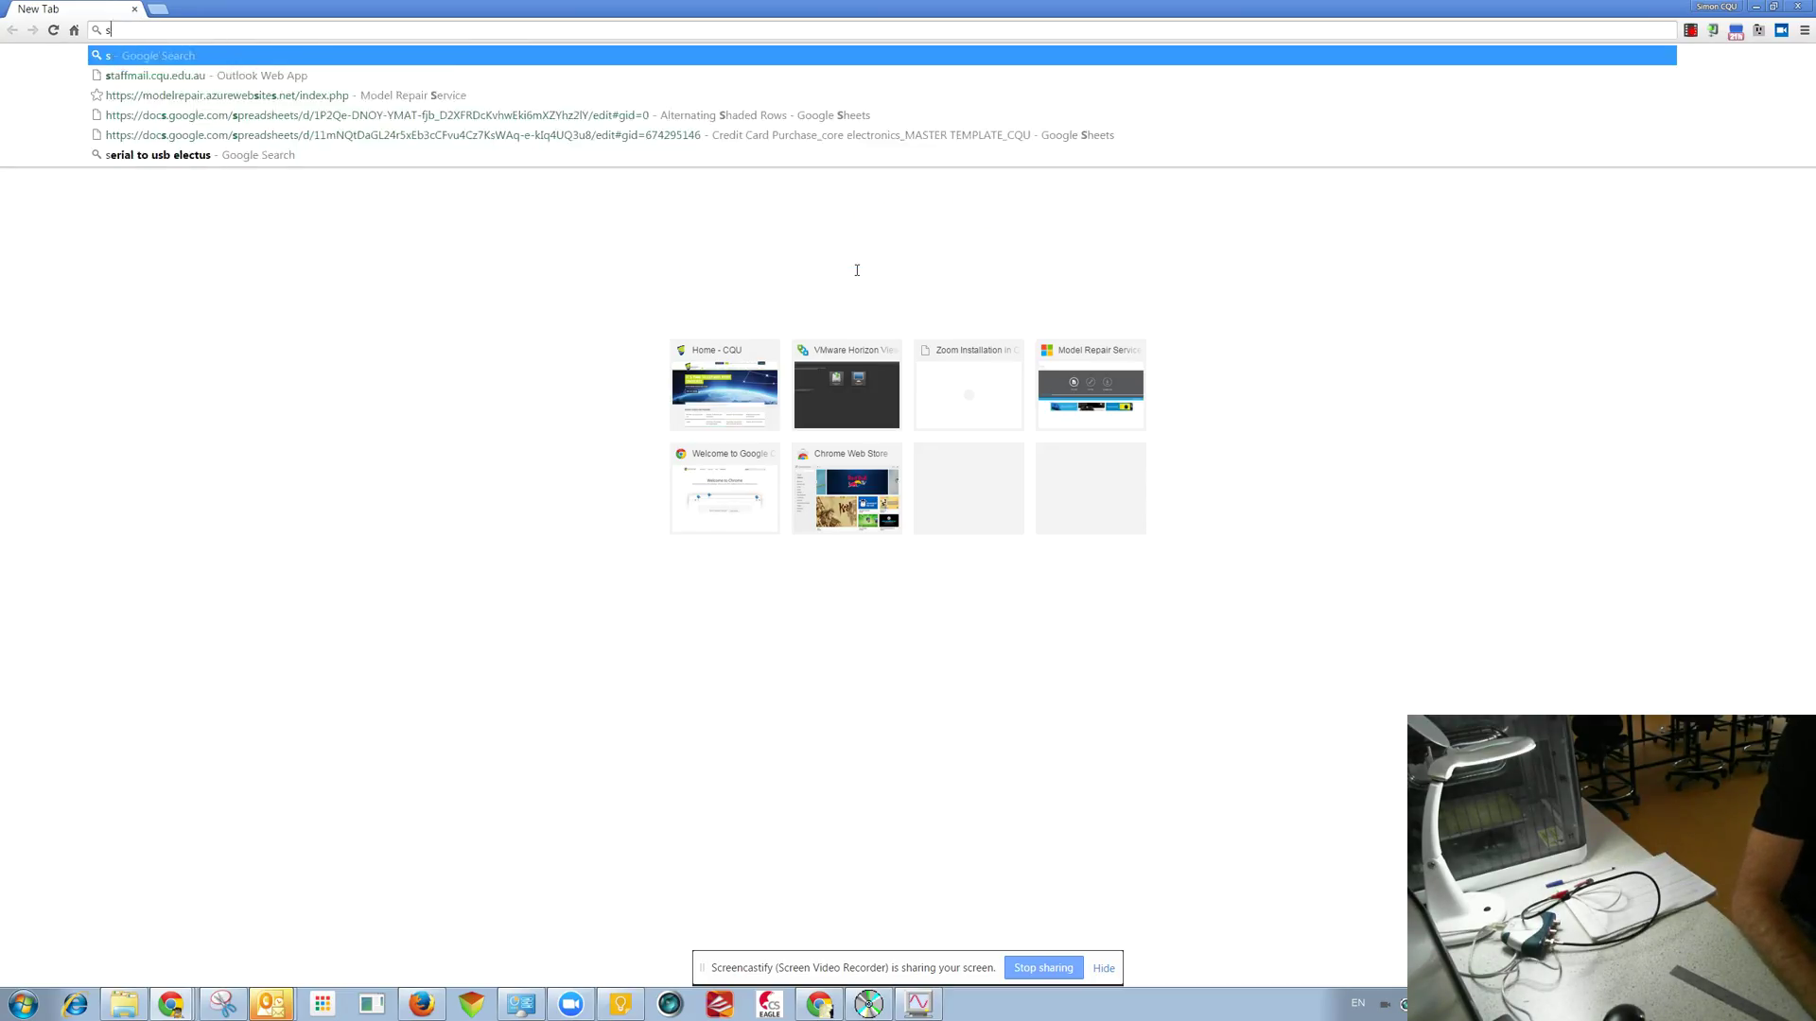
type("tingray usb ")
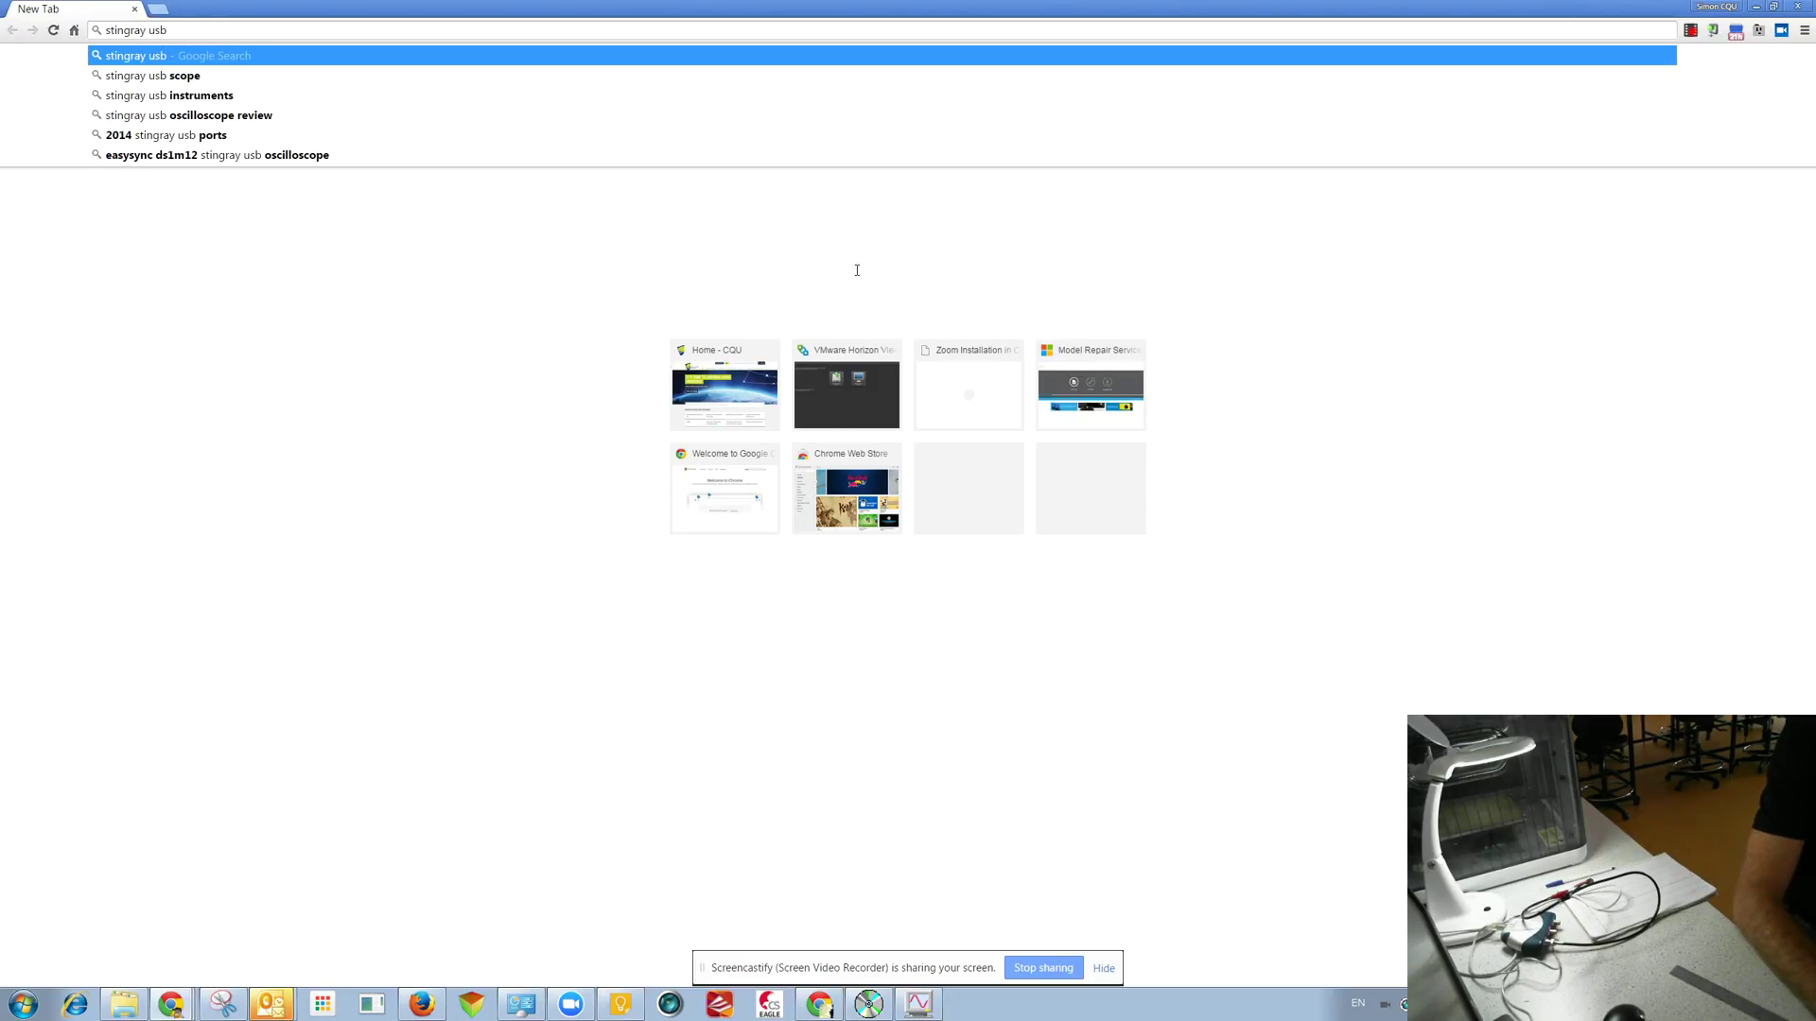
type("scope drive")
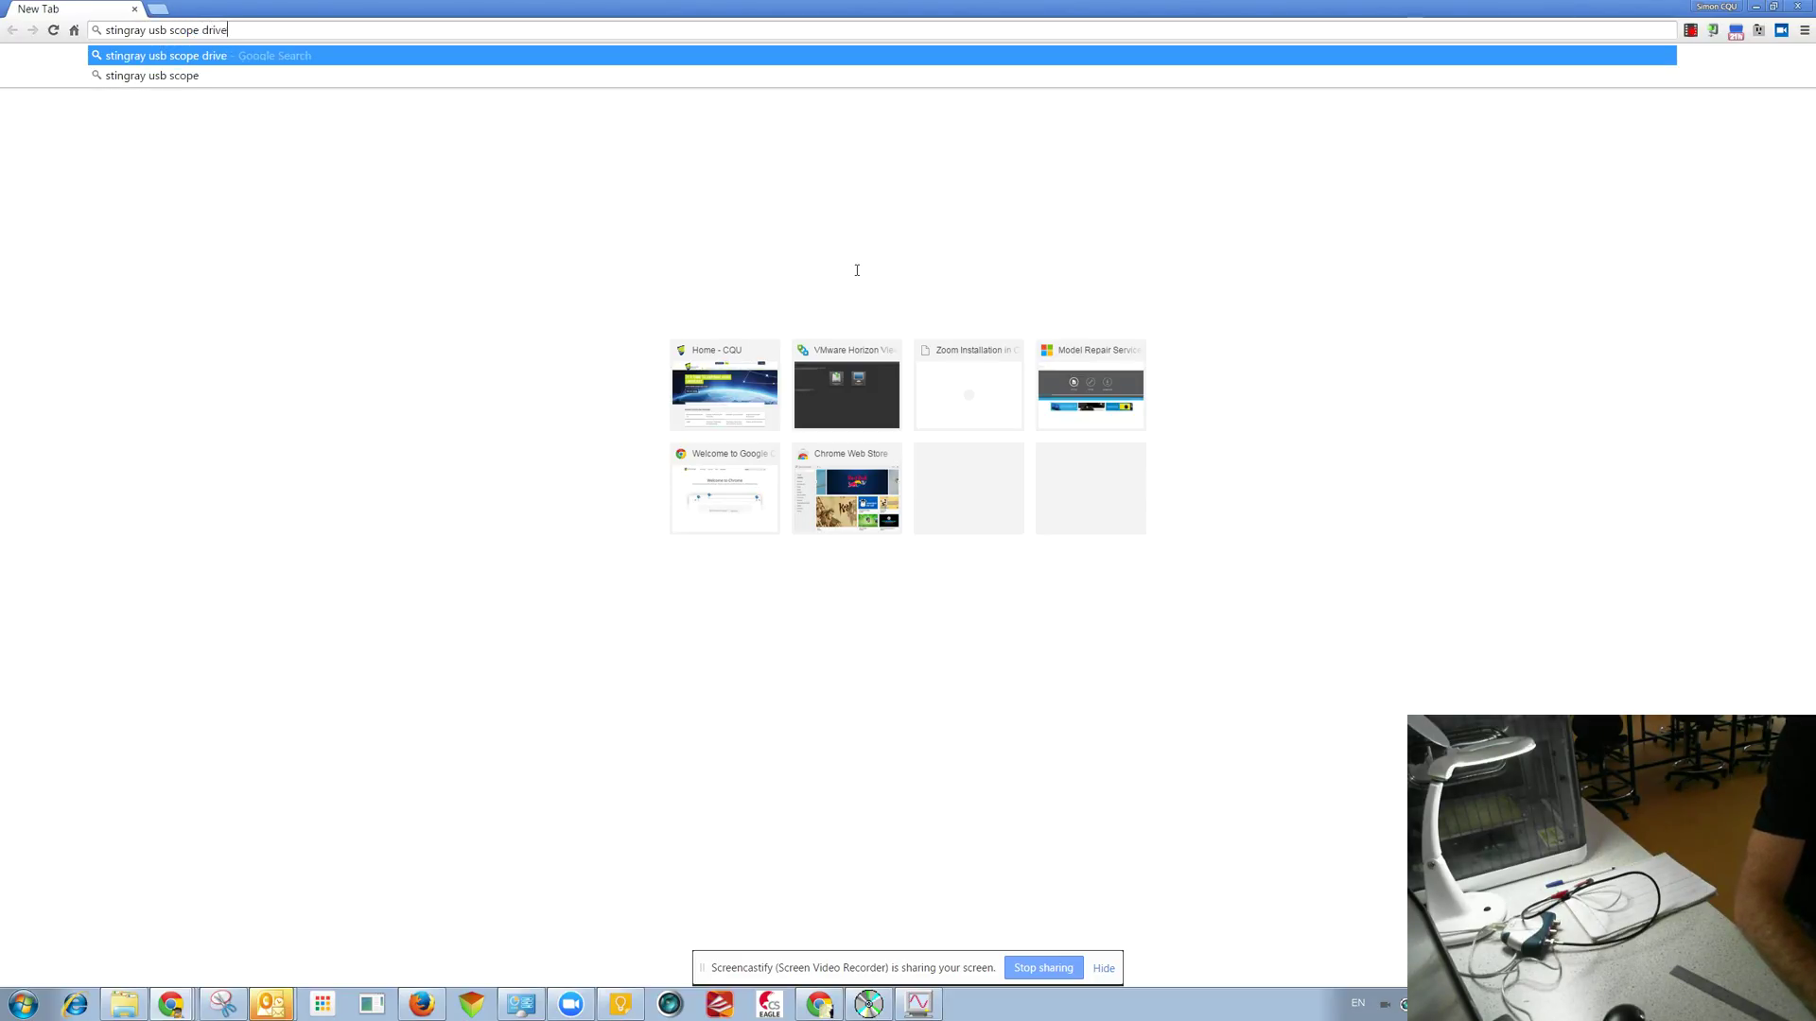
type("r windows")
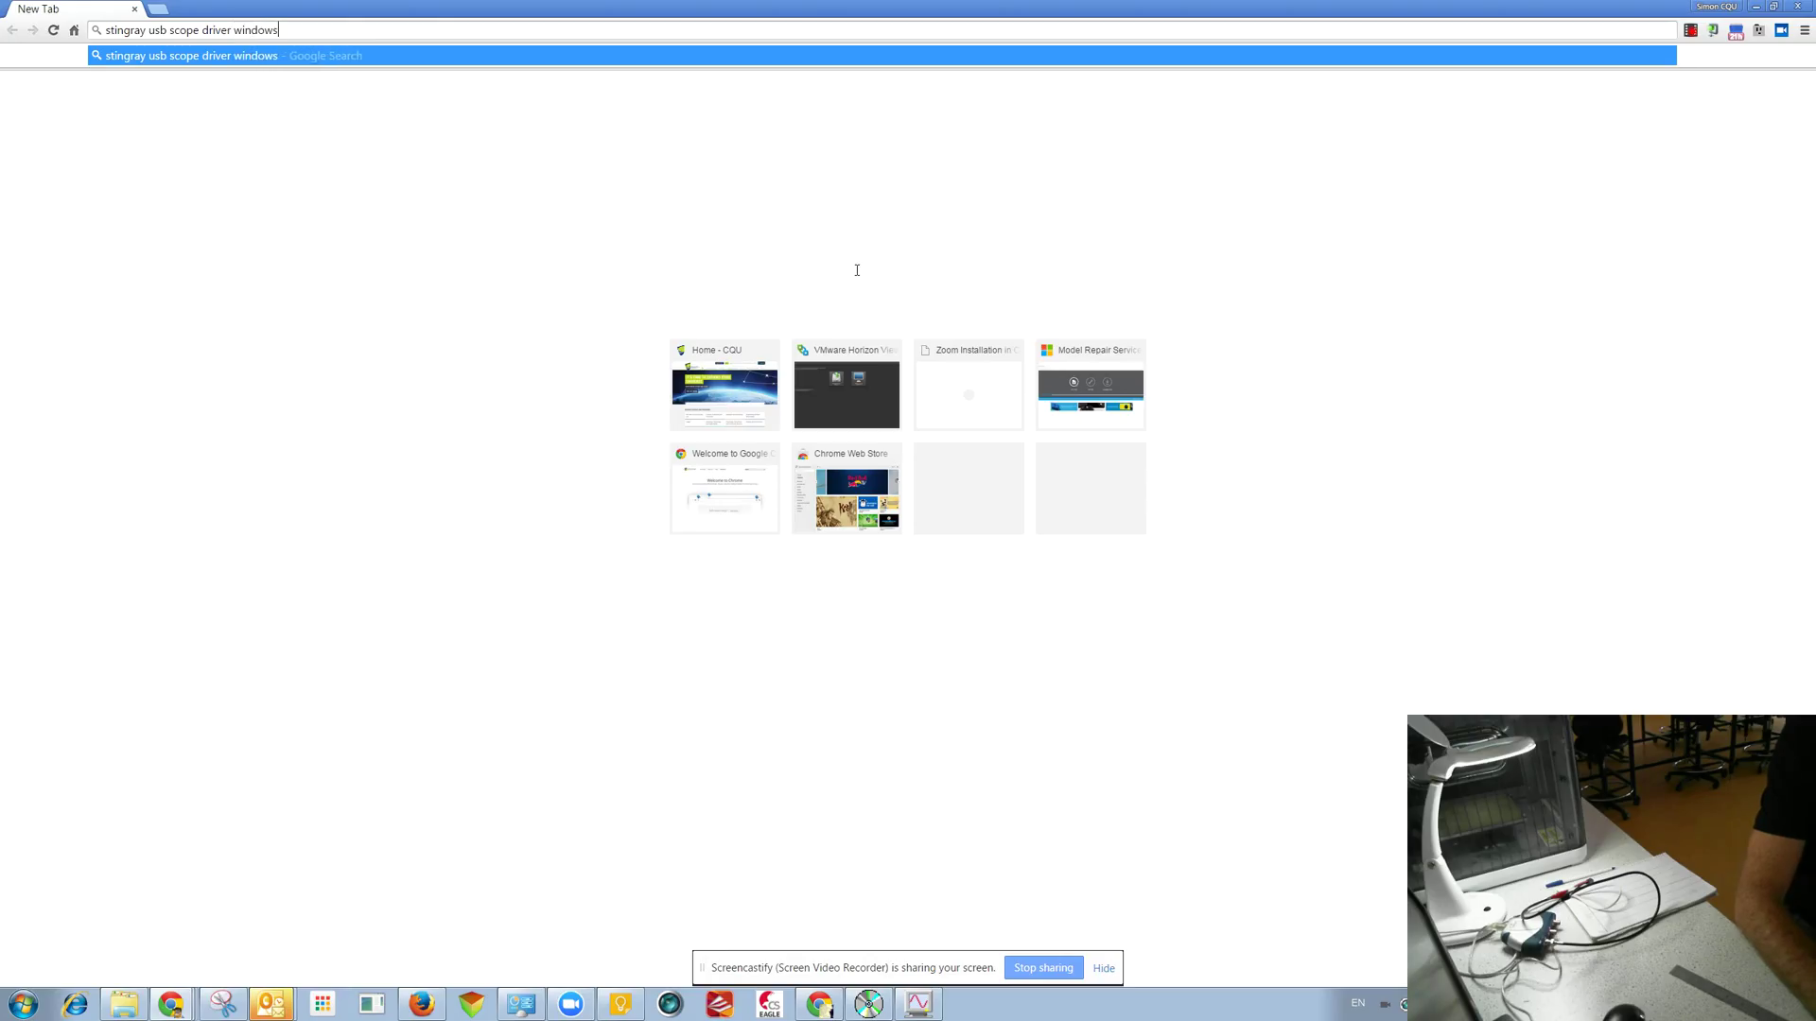
key("Return")
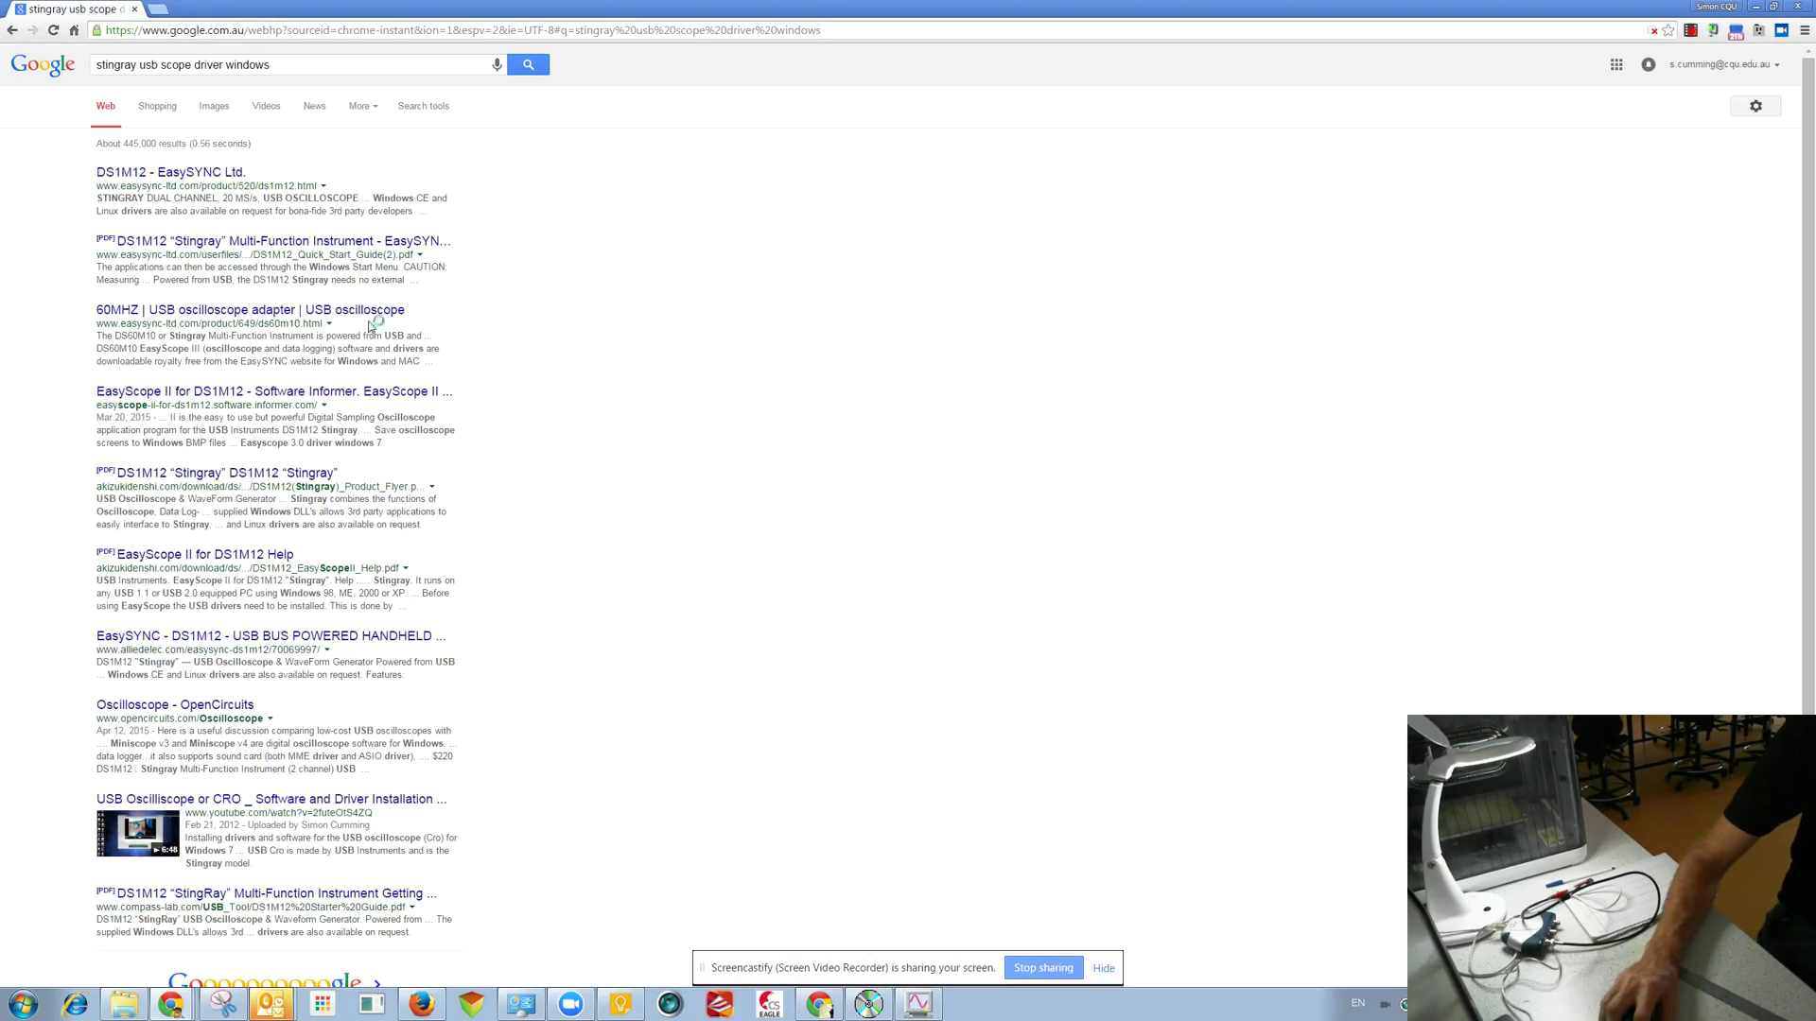
Step: Open the DS1M12 - EasySYNC Ltd. product page and jump to its EasyScope II downloads
left_click(175, 171)
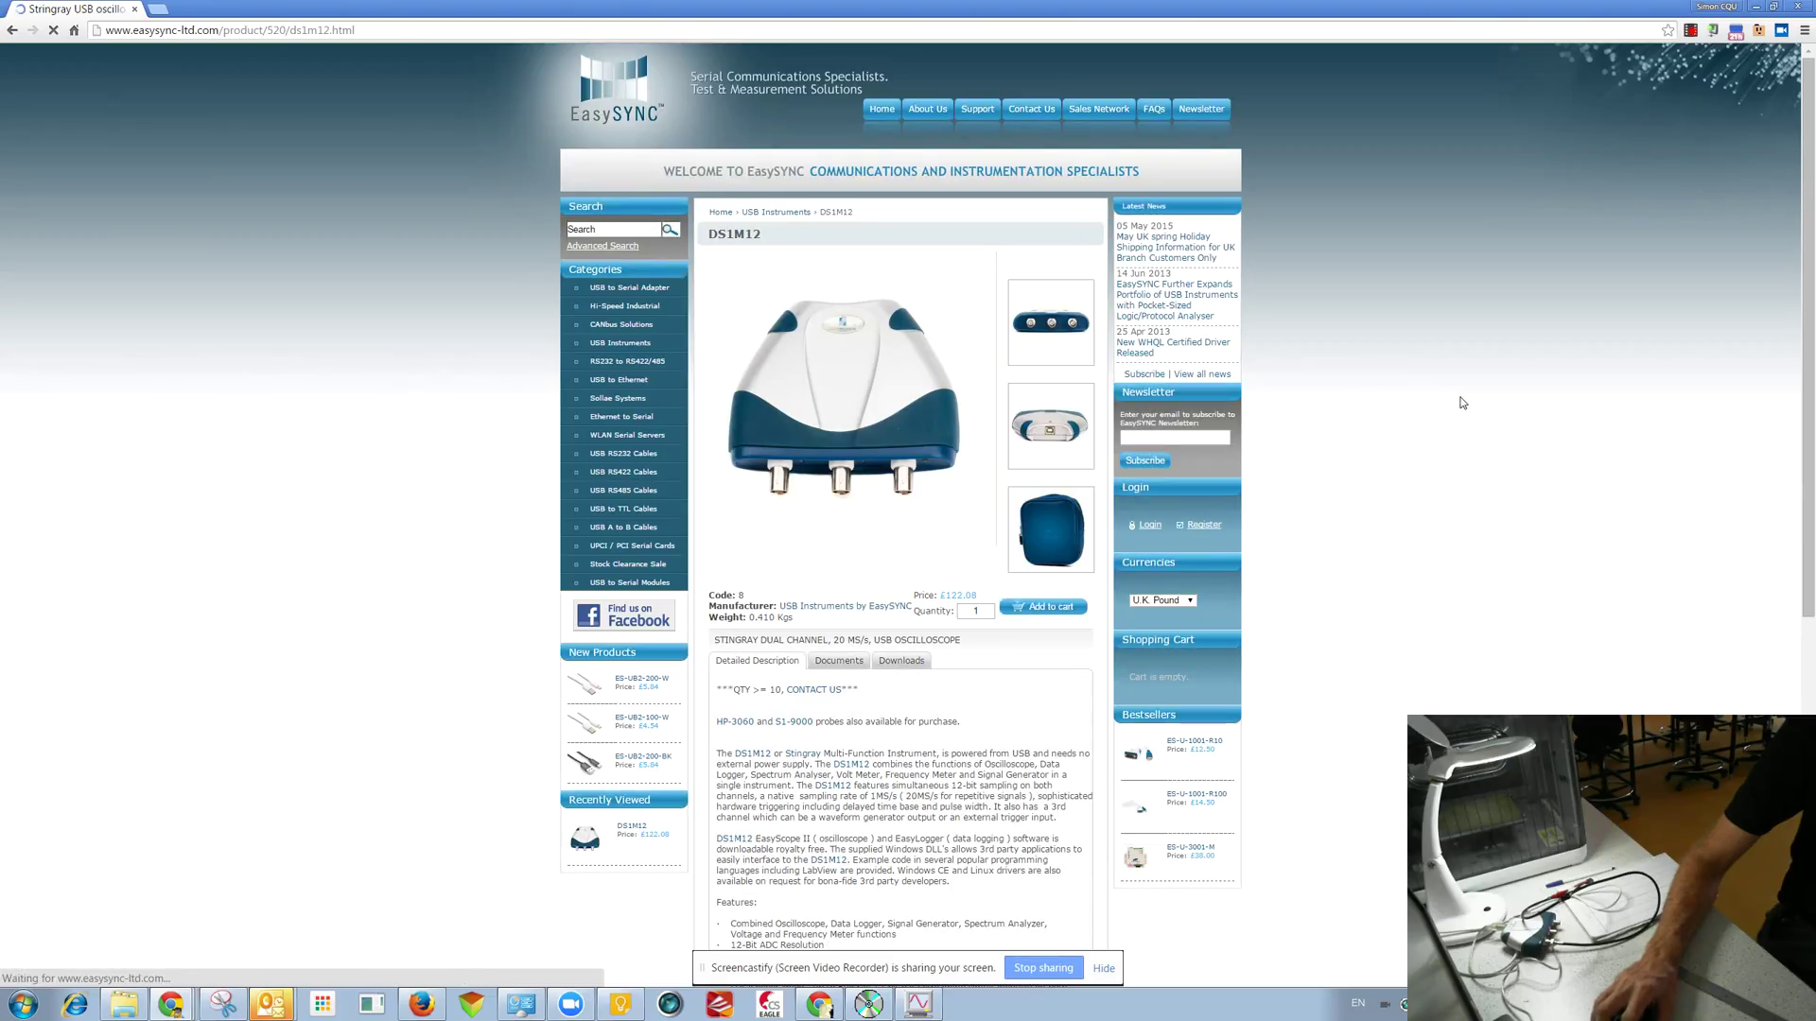
scroll(1462, 403, "down", 6)
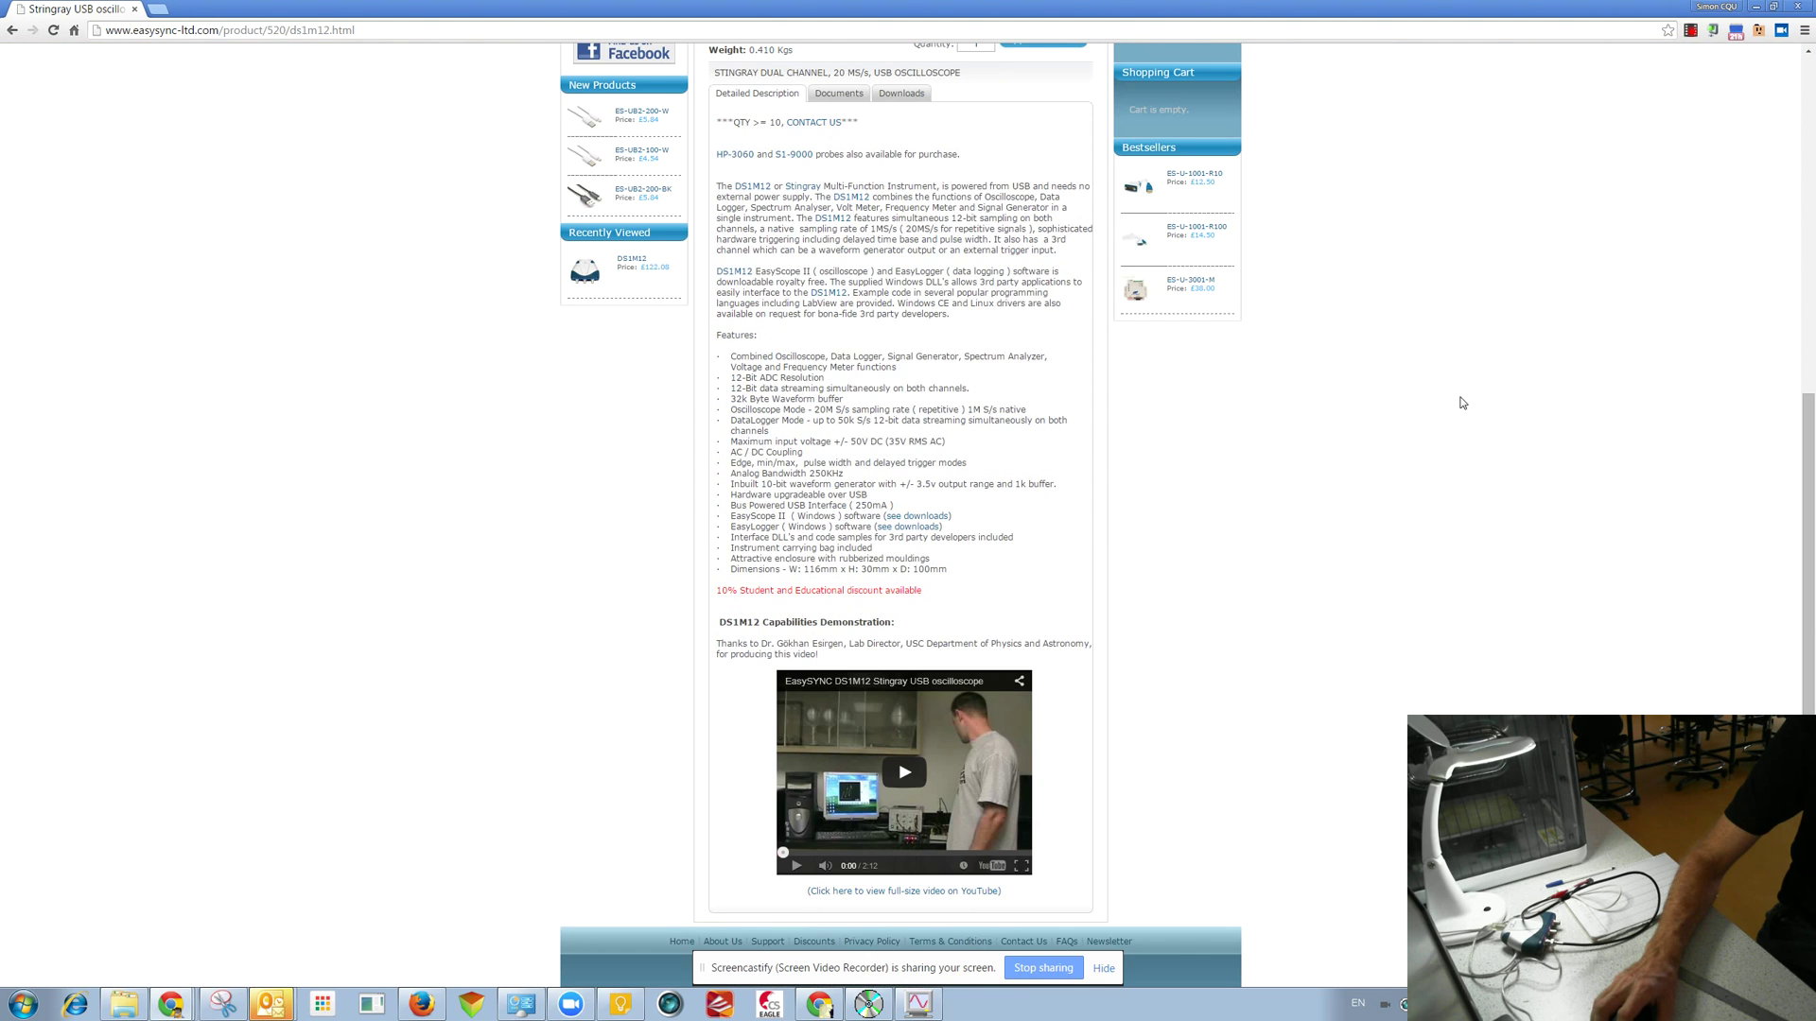
scroll(1462, 402, "up", 2)
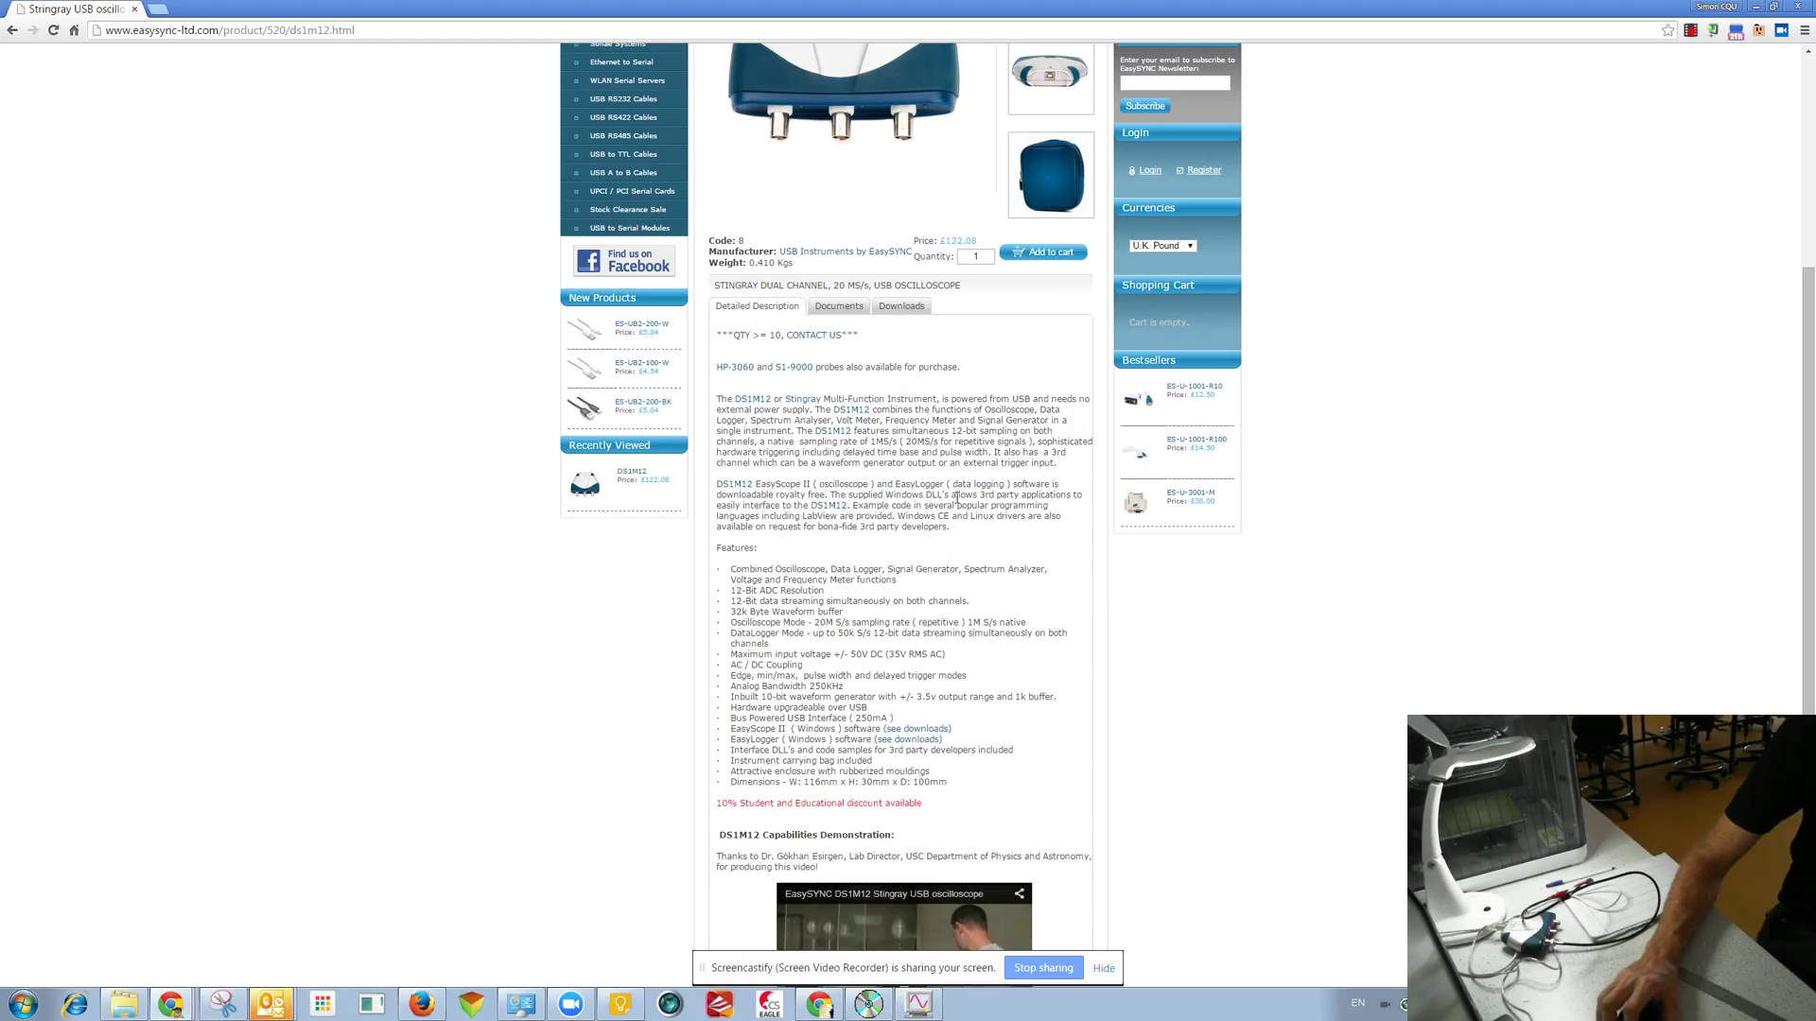
scroll(945, 499, "up", 2)
scroll(957, 499, "up", 2)
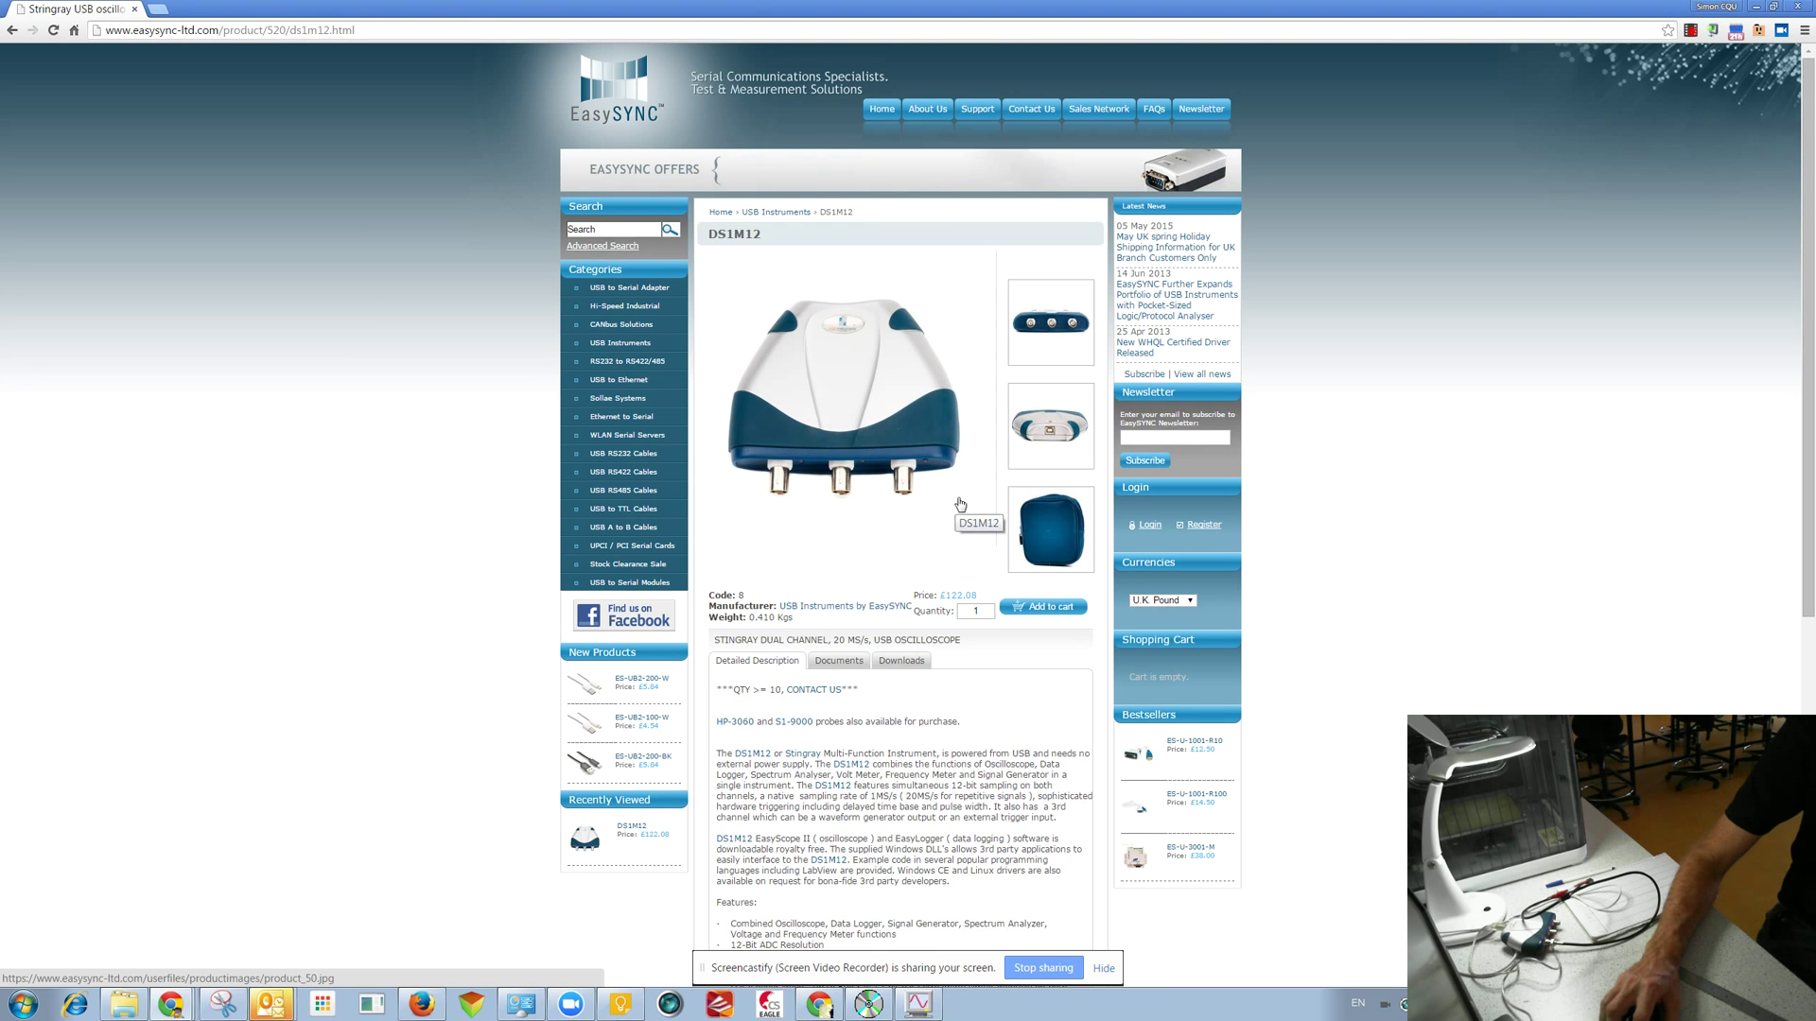
scroll(933, 538, "down", 4)
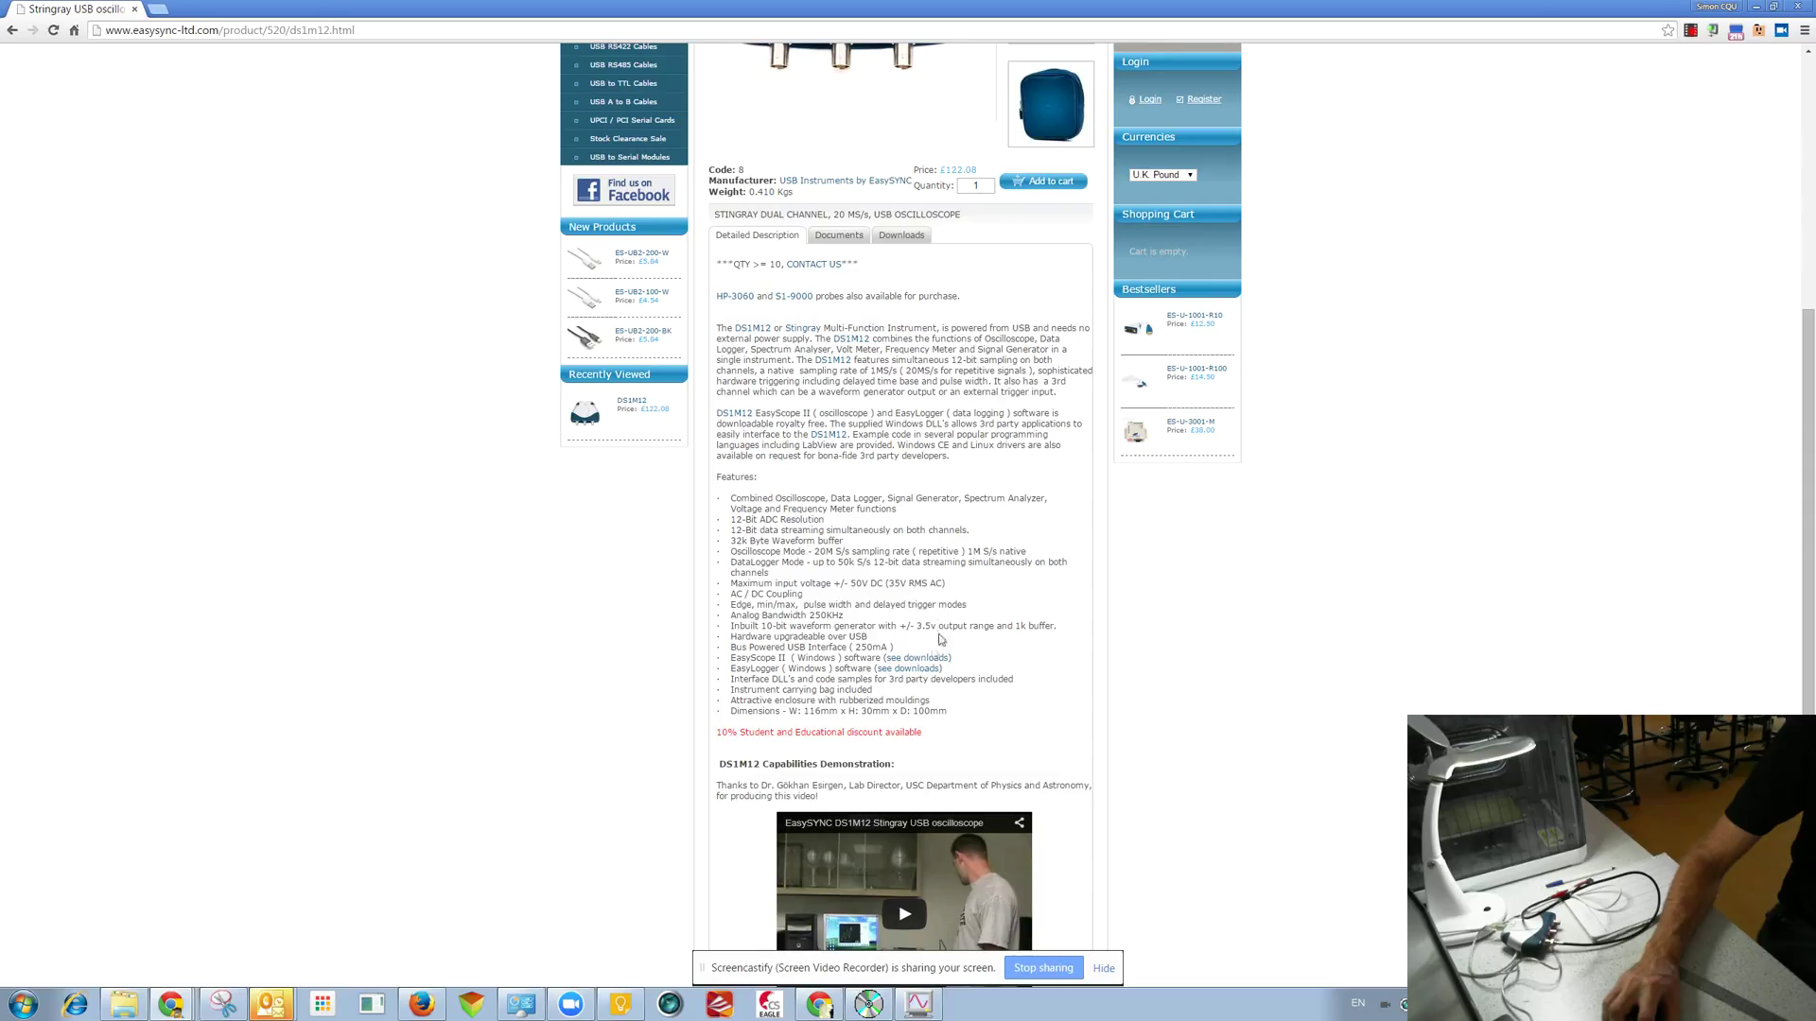
left_click(924, 660)
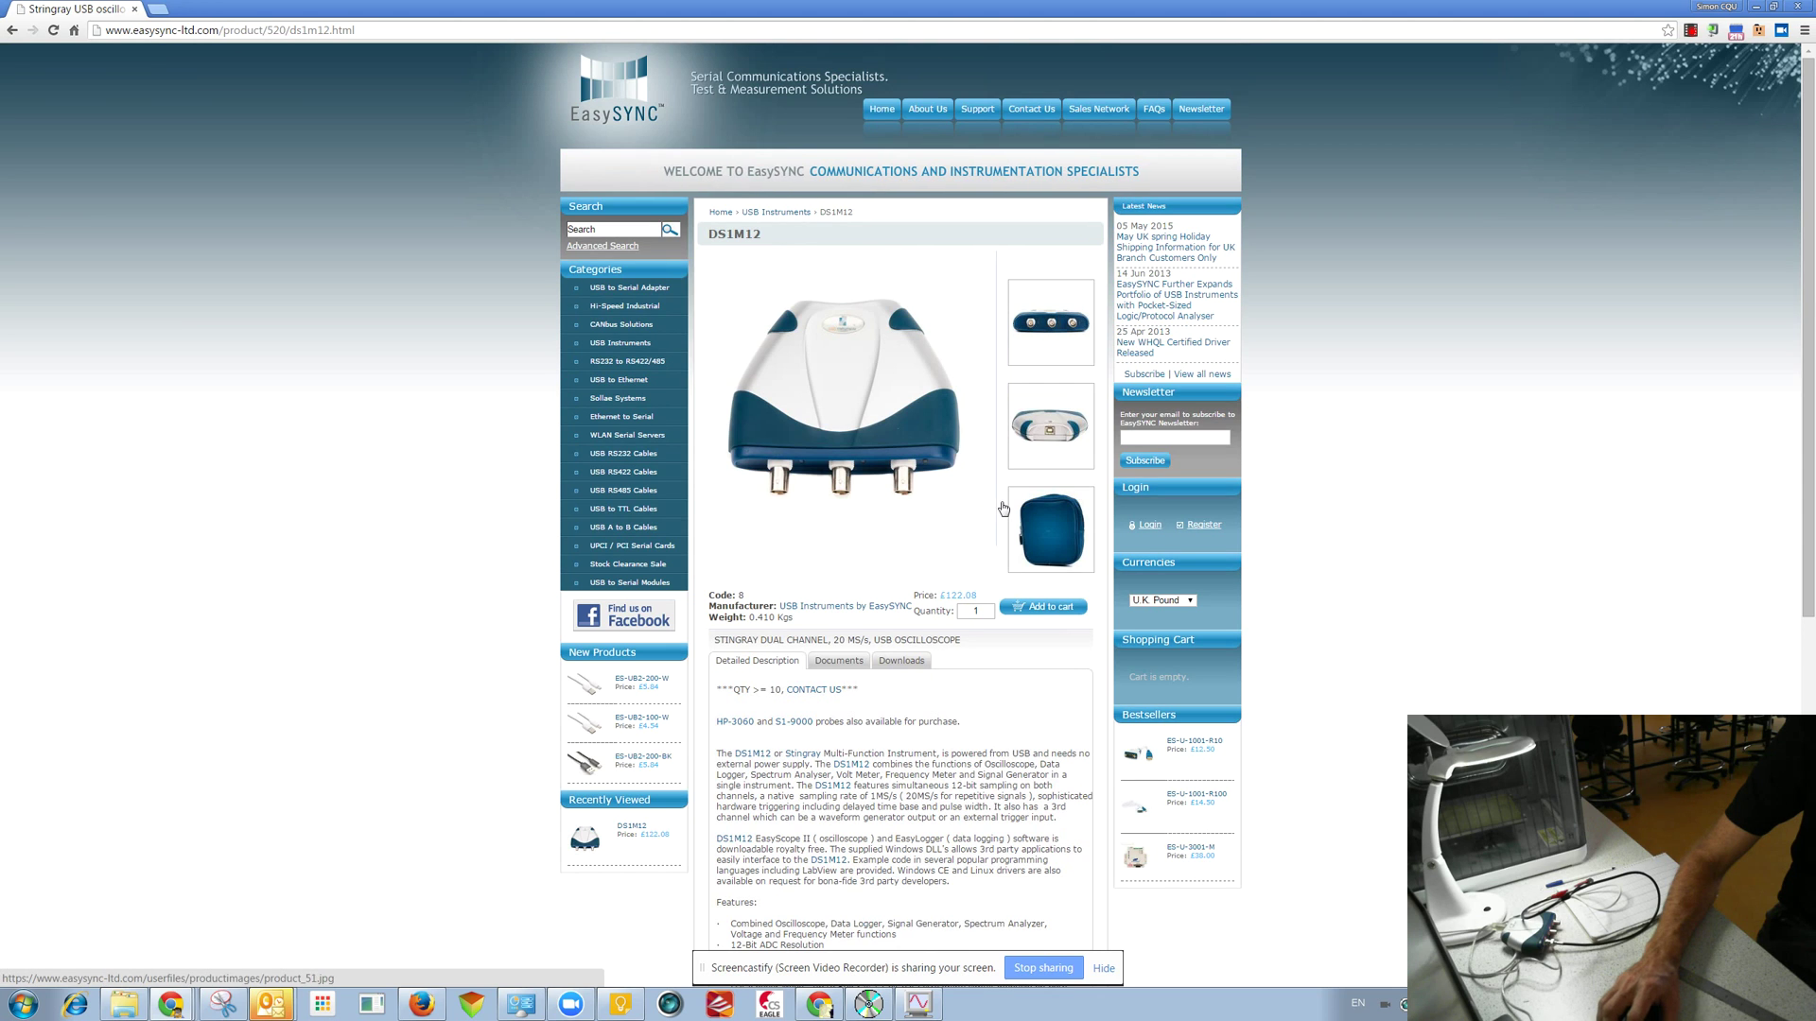
left_click(901, 662)
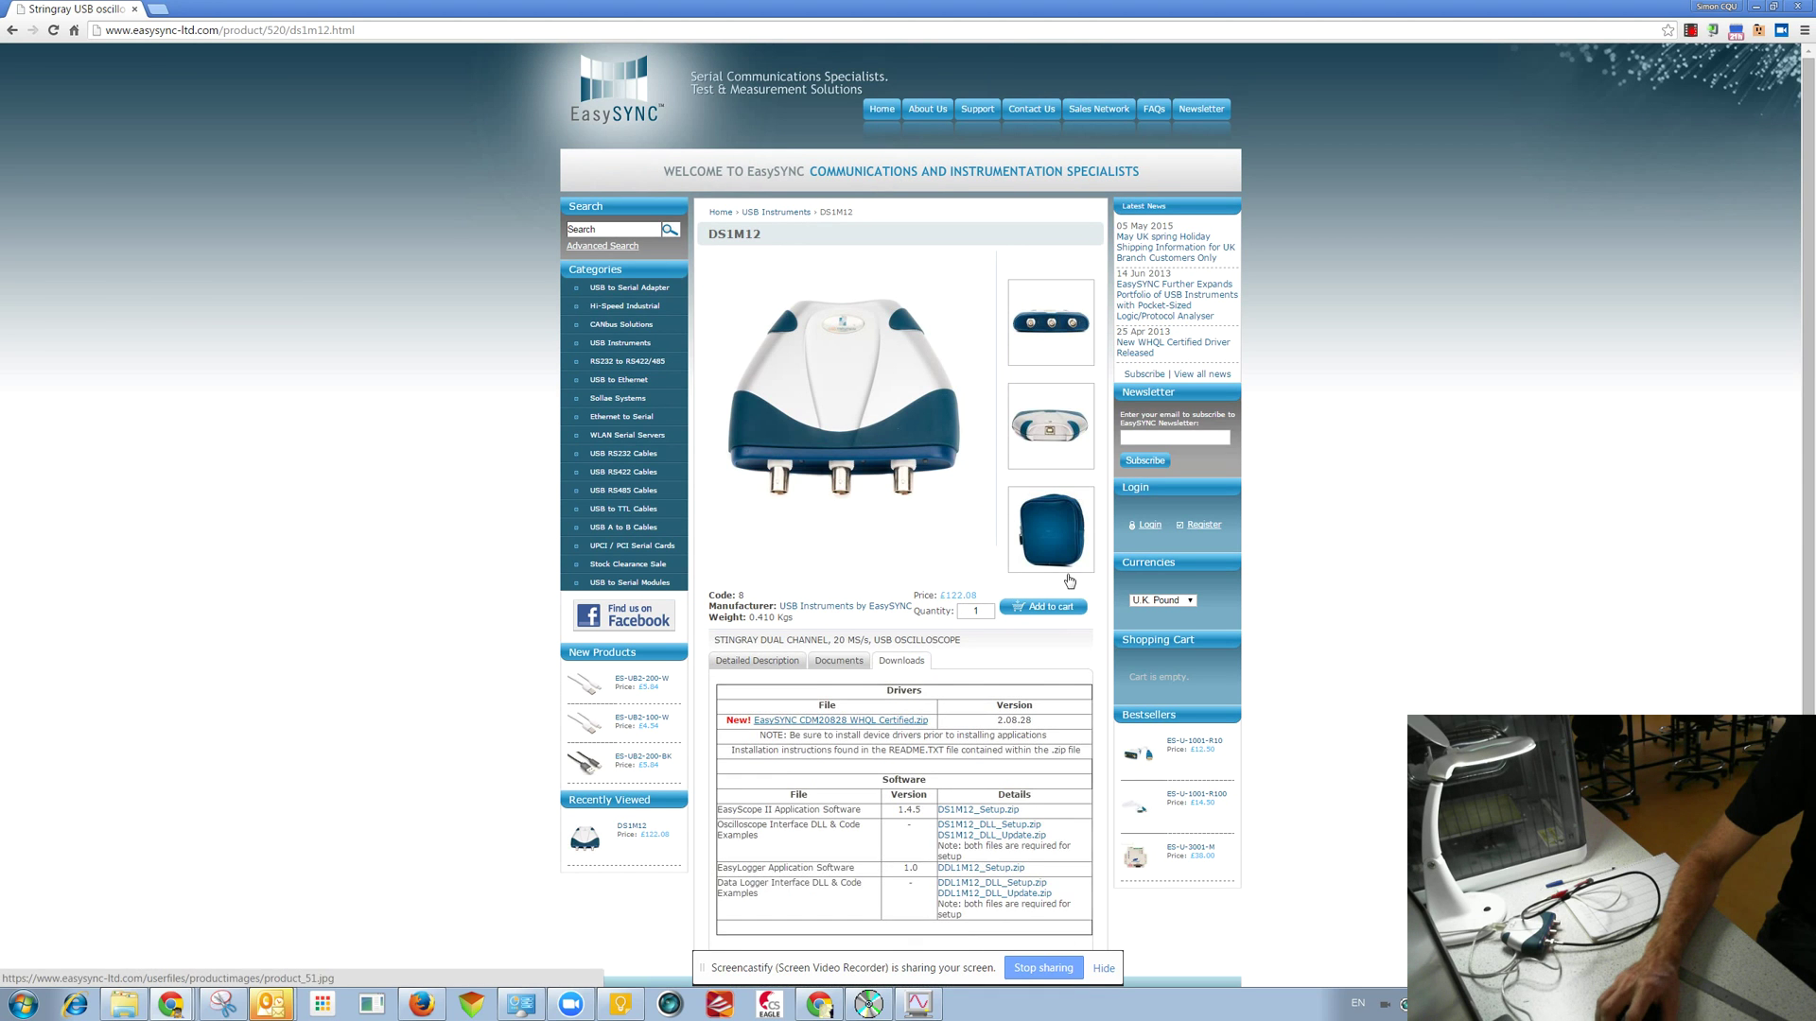
scroll(1047, 580, "down", 1)
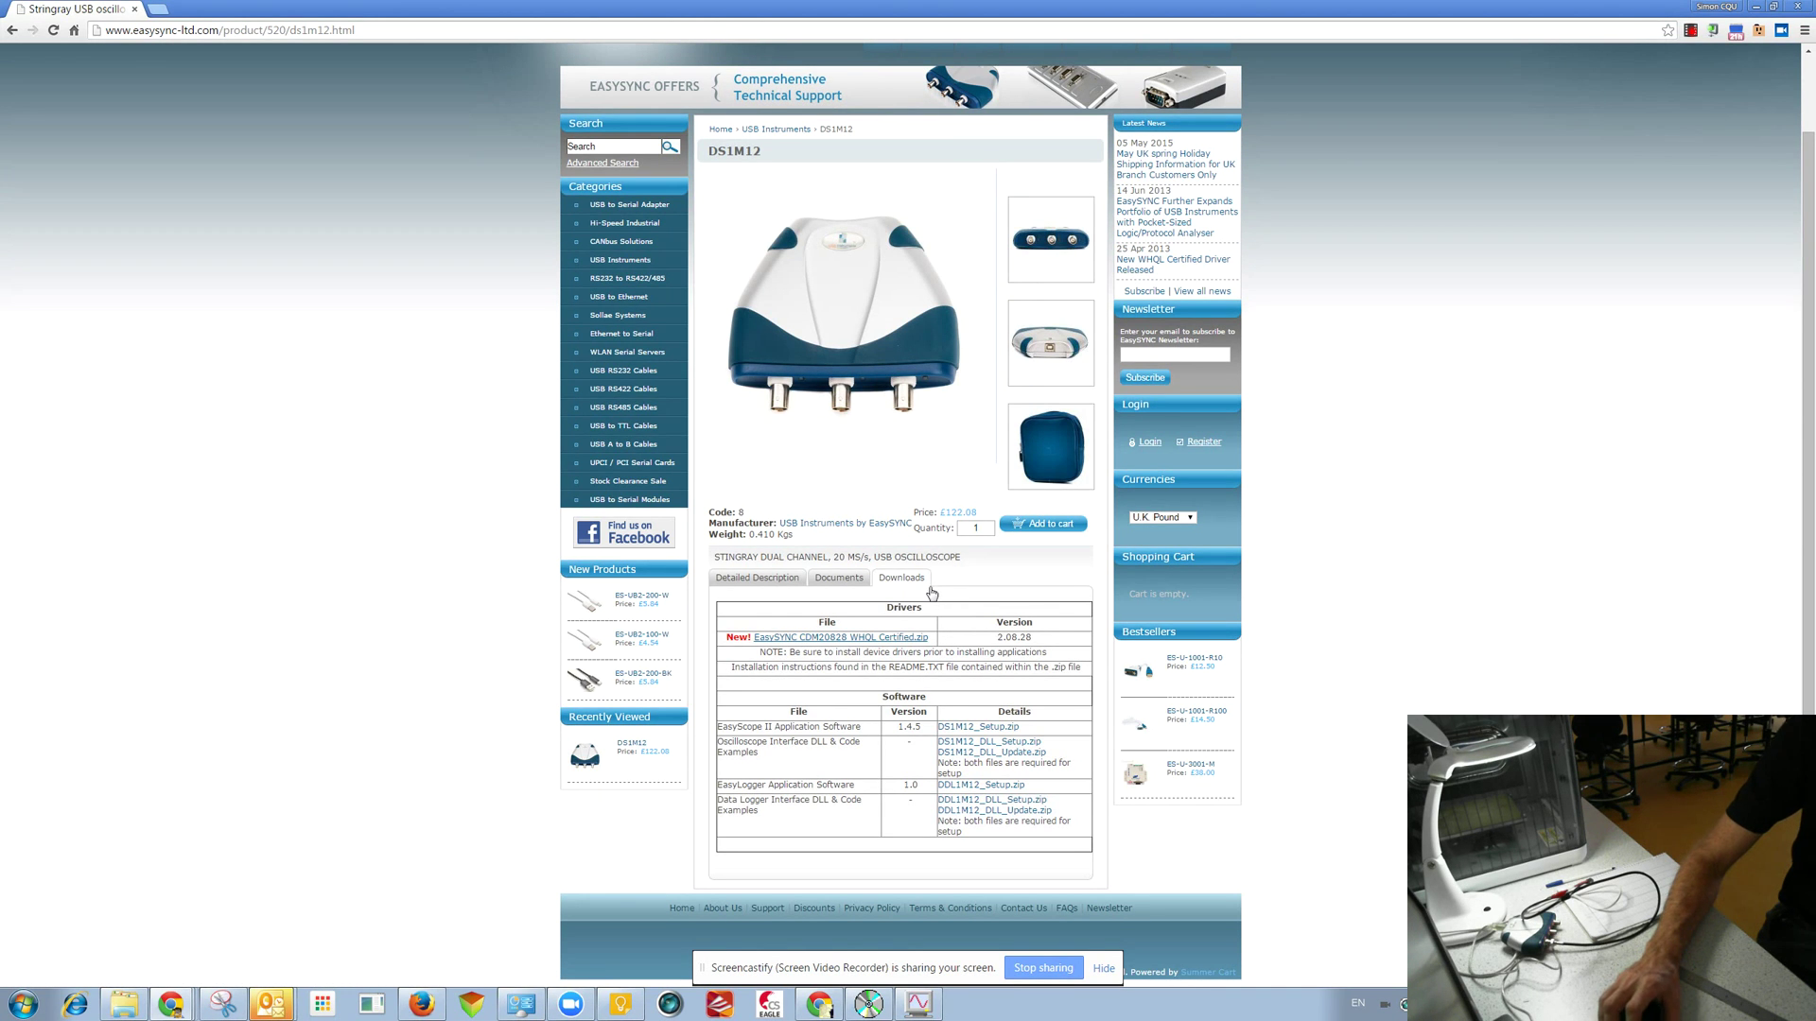
scroll(965, 620, "up", 1)
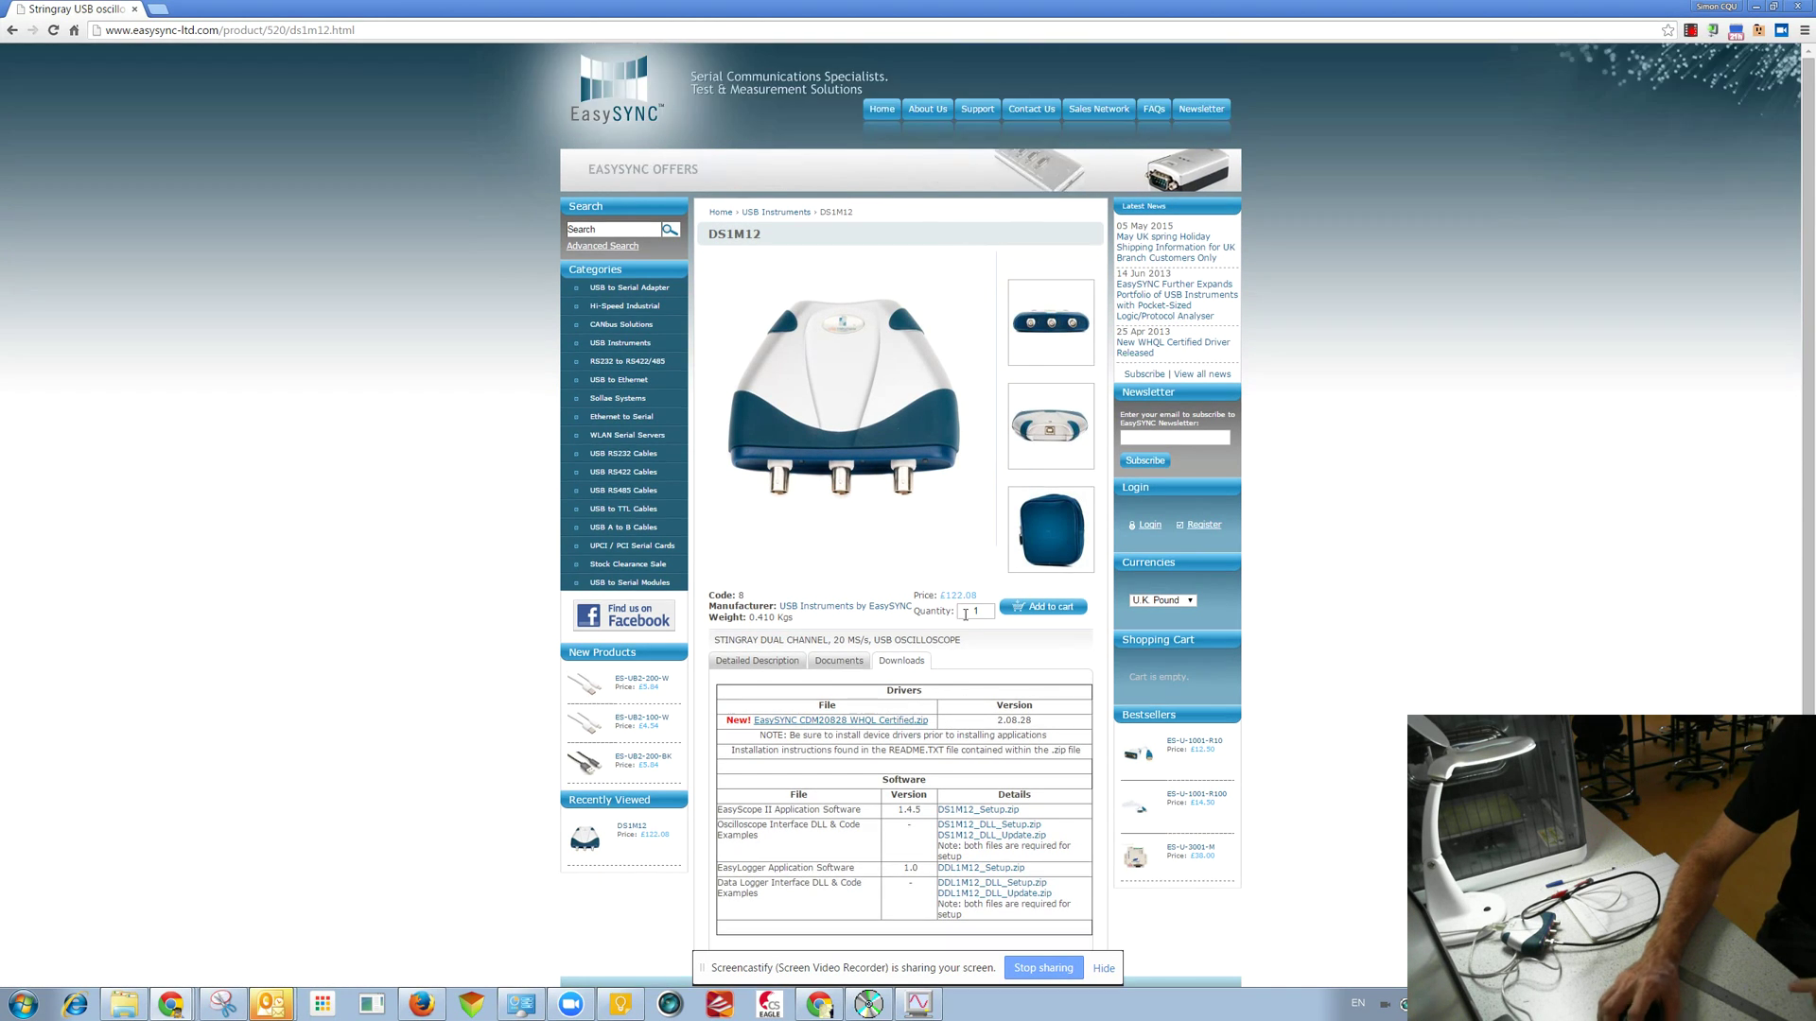